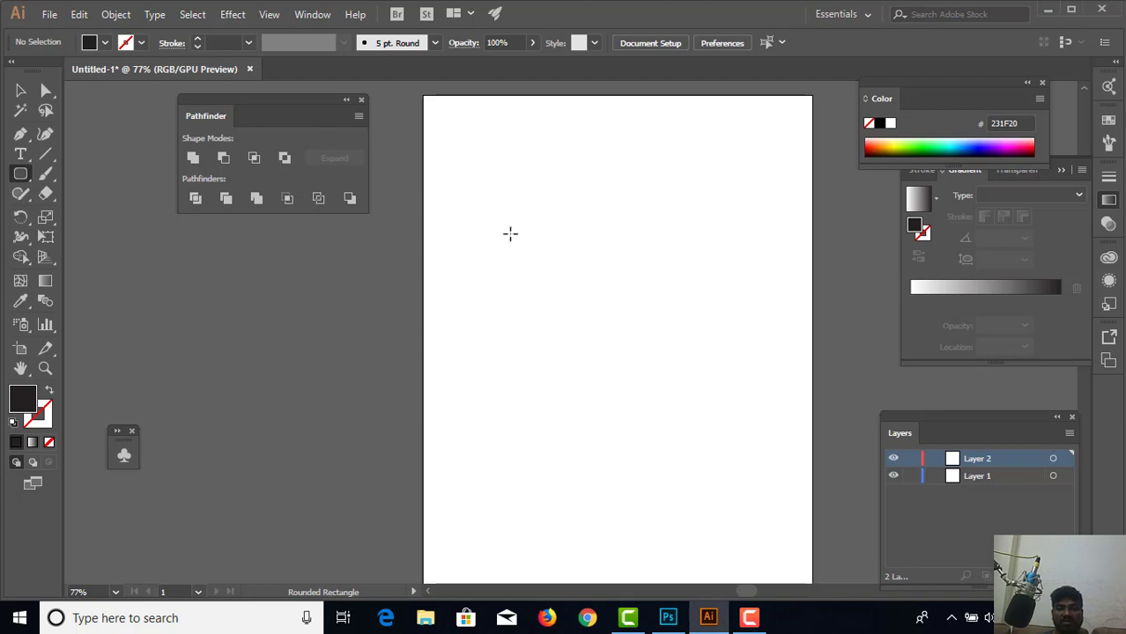
Draw a tall dark rounded rectangle near the middle of the artboard and increase the radius of all its corners.
{"action": "left_click_drag", "start_coordinate": [513, 205], "coordinate": [664, 468]}
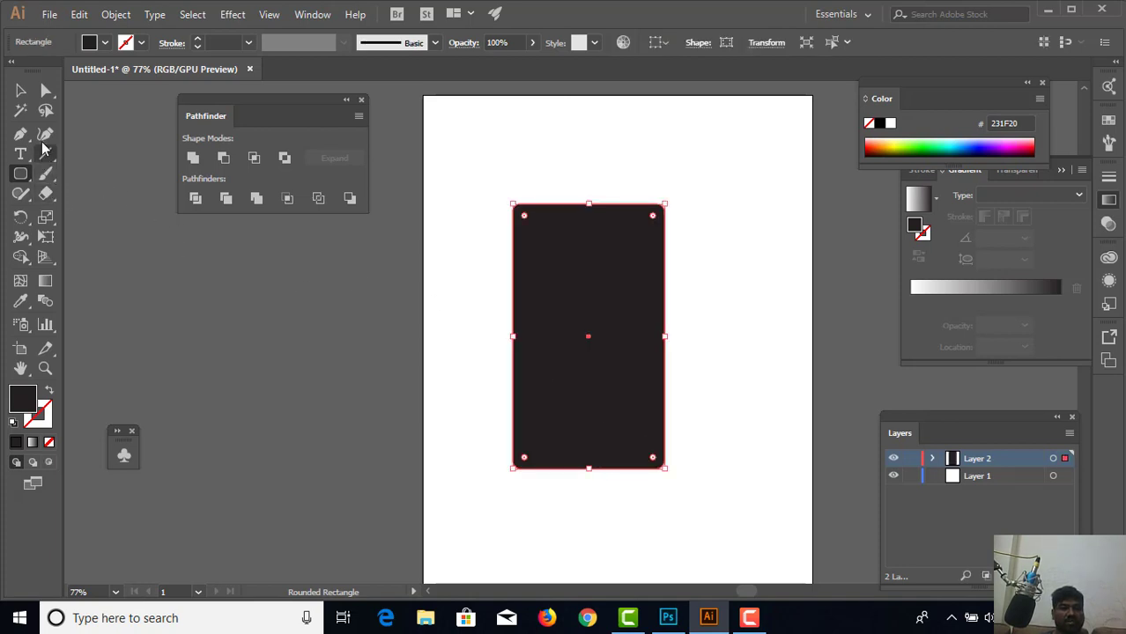
{"action": "left_click", "coordinate": [46, 90]}
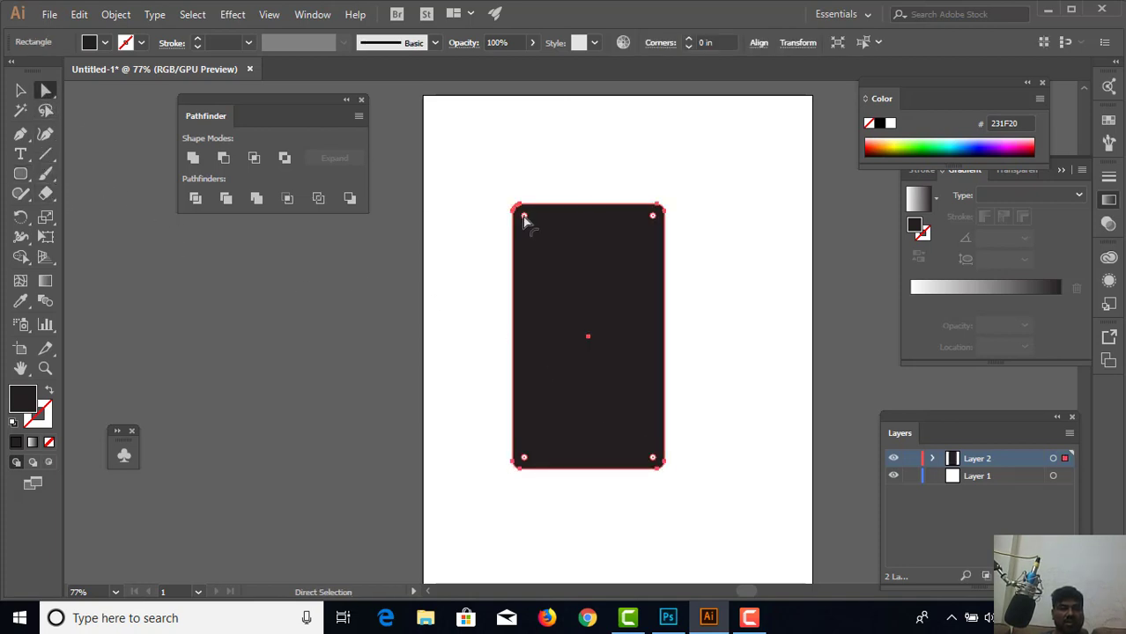
{"action": "left_click", "coordinate": [21, 90]}
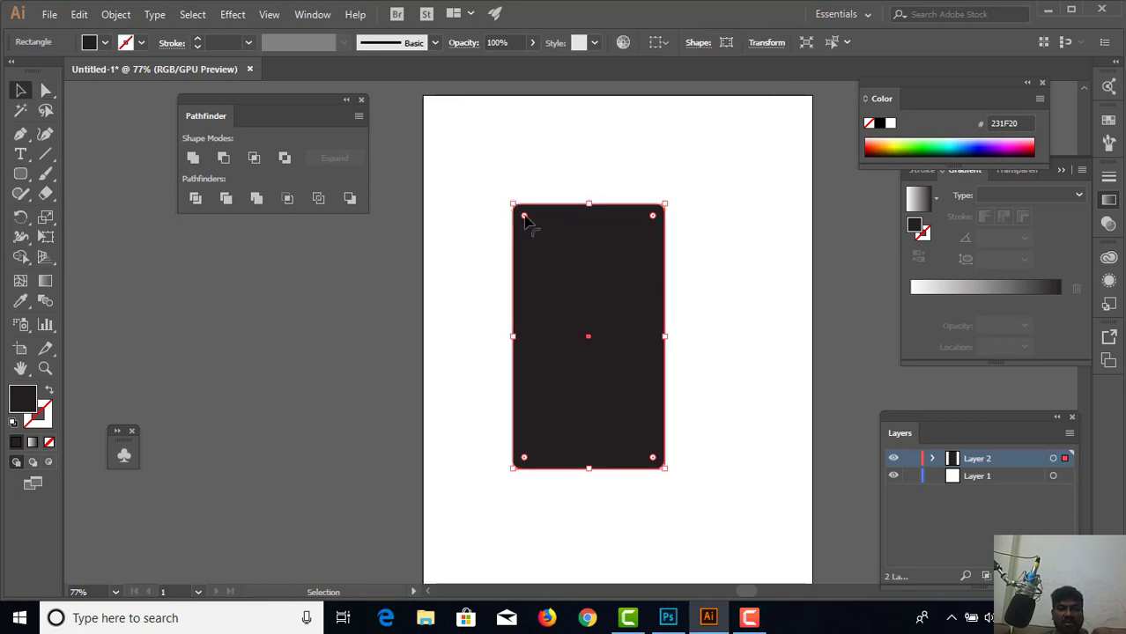
{"action": "left_click_drag", "start_coordinate": [523, 214], "coordinate": [530, 222]}
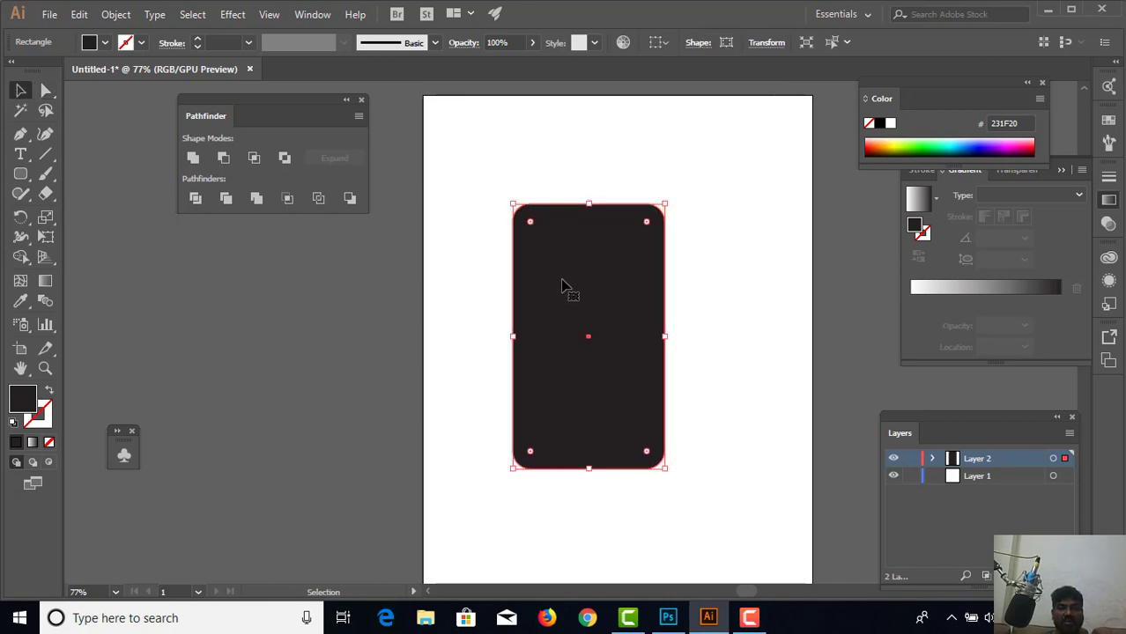
{"action": "left_click", "coordinate": [530, 222]}
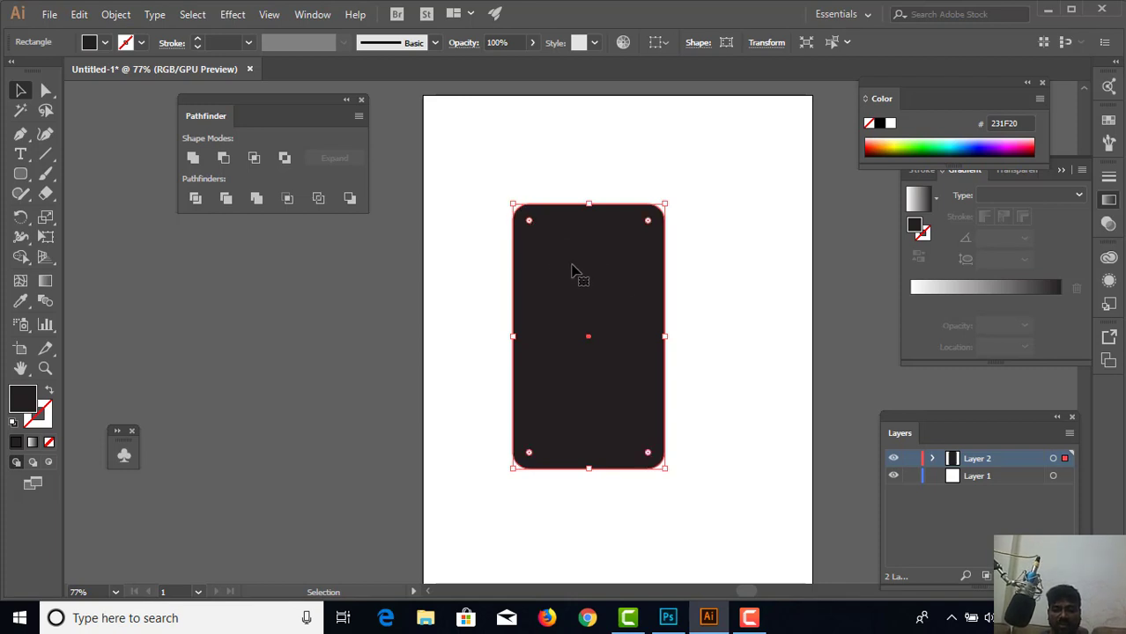
Narrow the rounded rectangle slightly by moving both its left and right sides inward.
{"action": "key", "text": "ctrl+plus"}
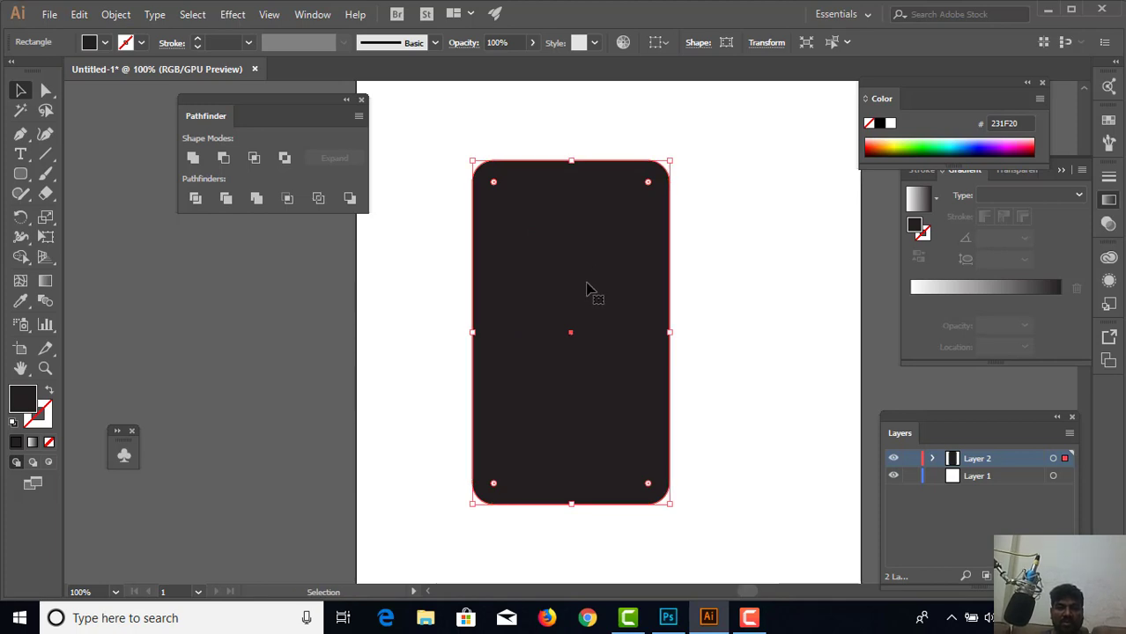
{"action": "left_click_drag", "start_coordinate": [472, 332], "coordinate": [481, 332]}
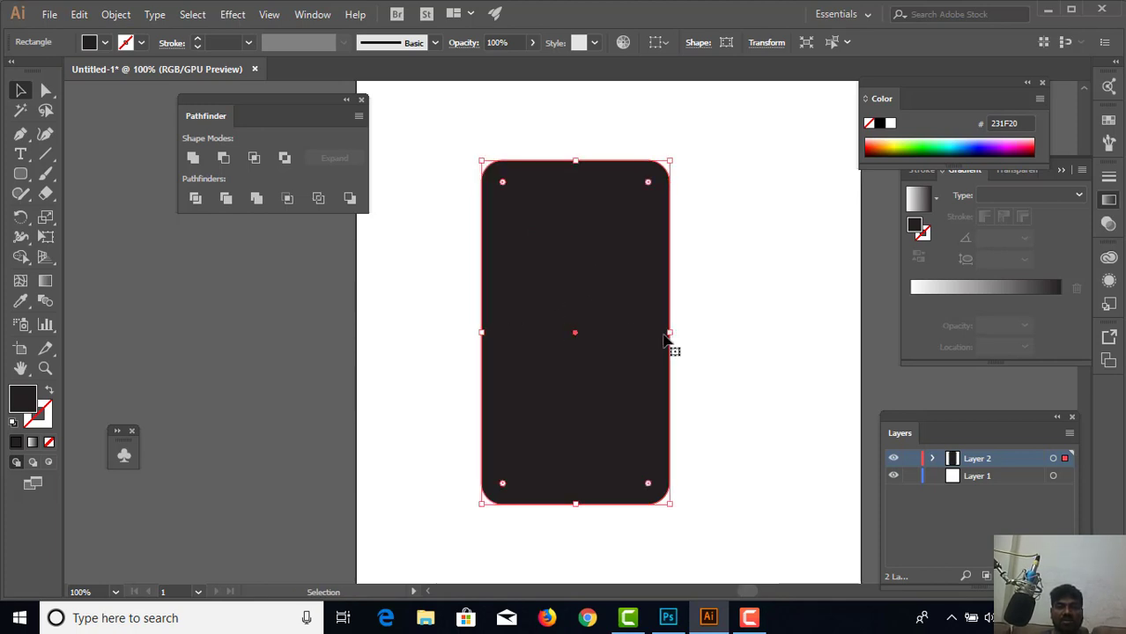
{"action": "left_click_drag", "start_coordinate": [673, 332], "coordinate": [669, 332]}
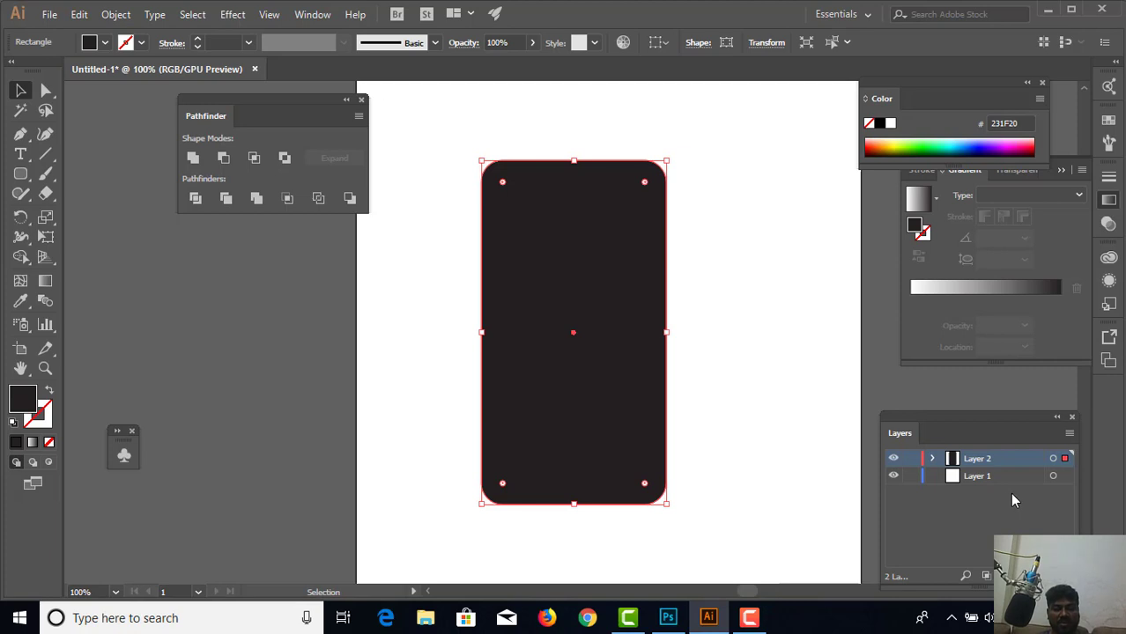
{"action": "key", "text": "Left"}
{"action": "key", "text": "Left"}
{"action": "key", "text": "Left"}
{"action": "key", "text": "Left"}
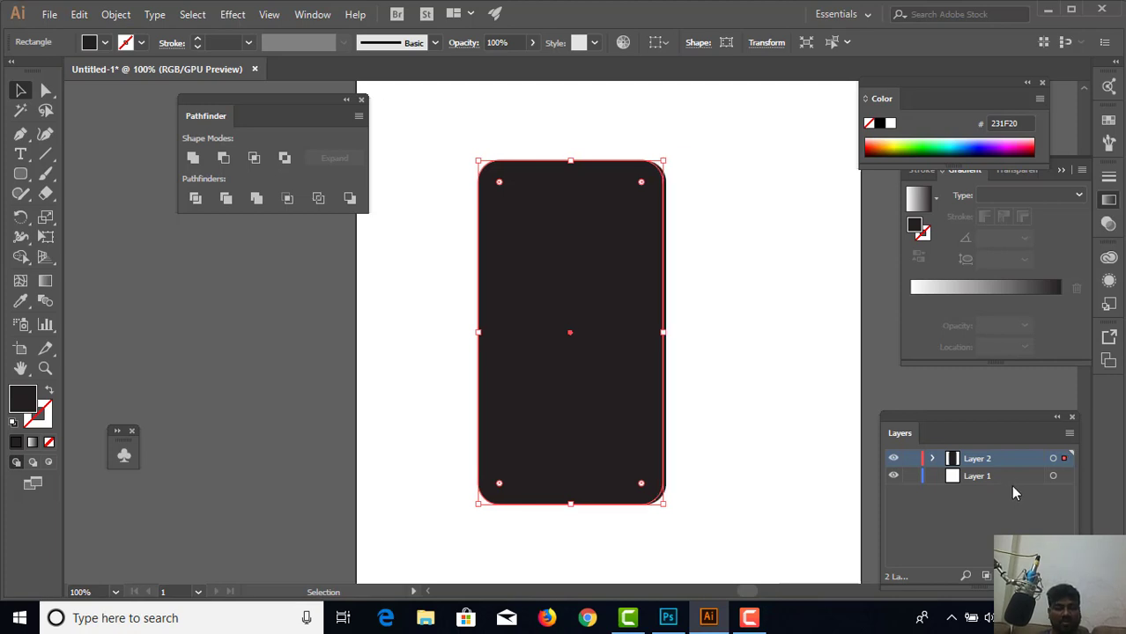
{"action": "key", "text": "Right"}
{"action": "key", "text": "Right"}
{"action": "key", "text": "Right"}
{"action": "key", "text": "Right"}
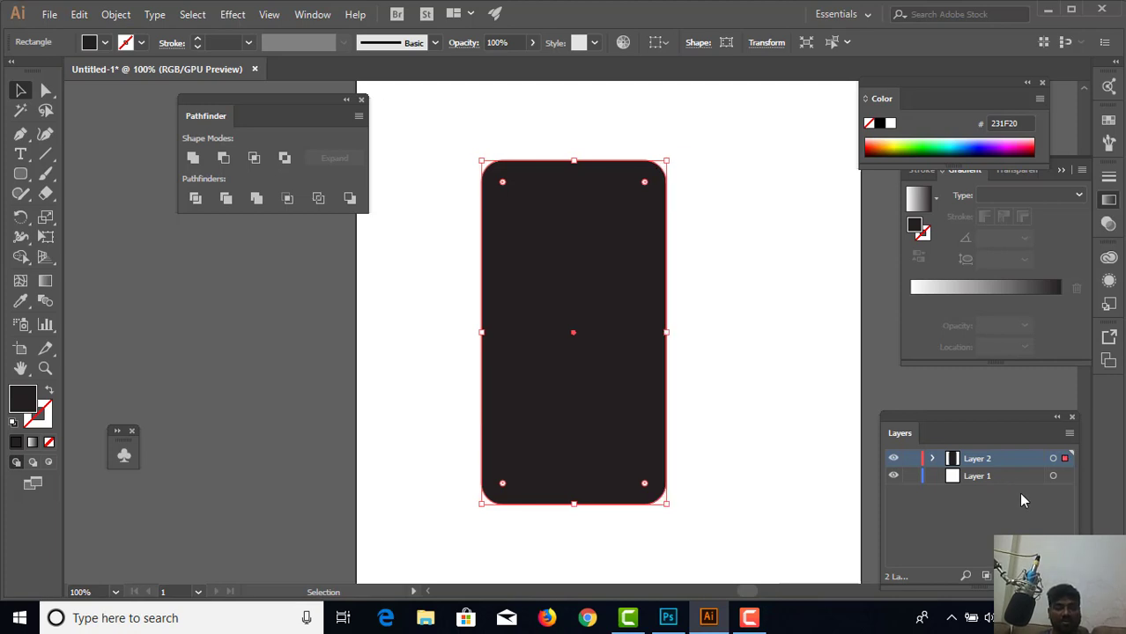
Add a new layer above Layer 2 and paste a copy of the rounded rectangle in front, at the same position.
{"action": "left_click", "coordinate": [1024, 576]}
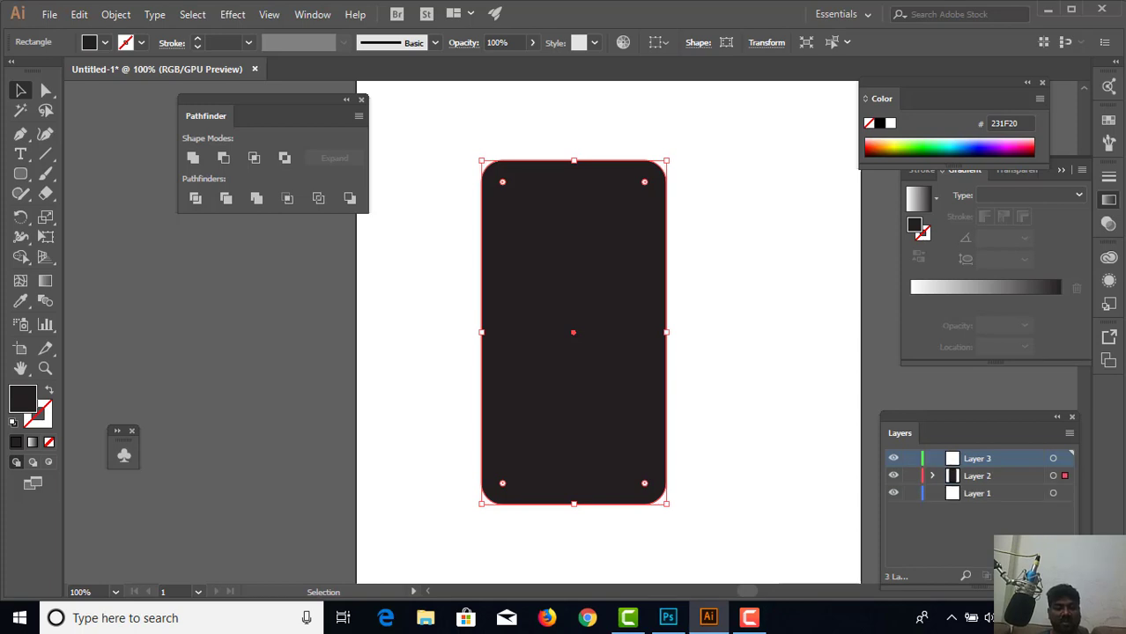
{"action": "key", "text": "ctrl+f"}
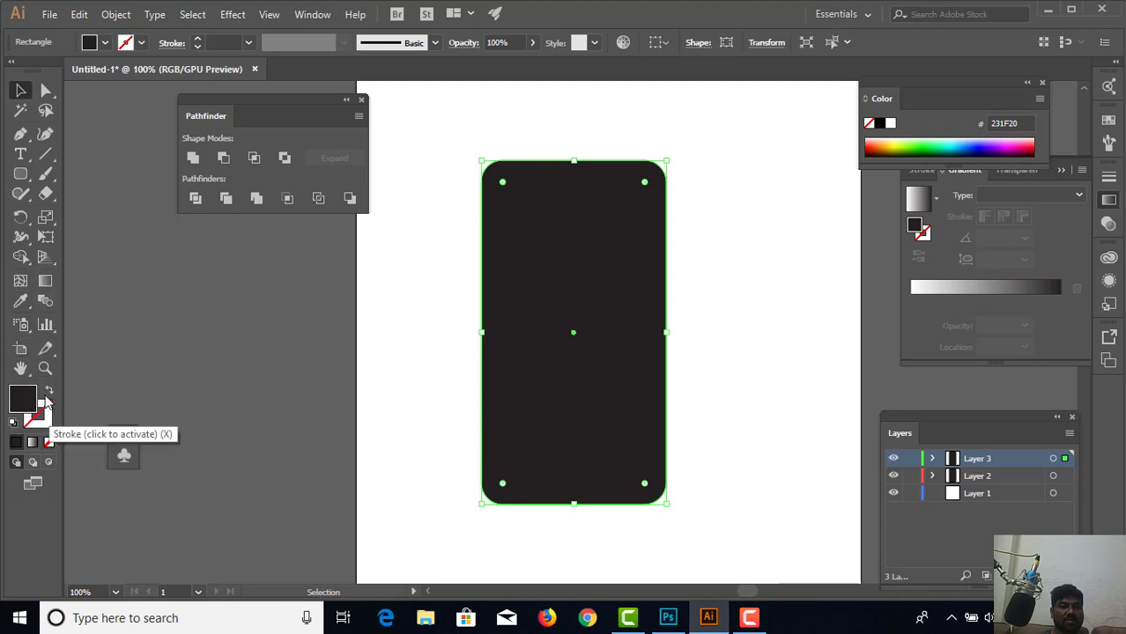
Fill the copied rounded rectangle with the very dark brown 150E00, keeping it exactly over the original shape.
{"action": "left_click", "coordinate": [21, 302]}
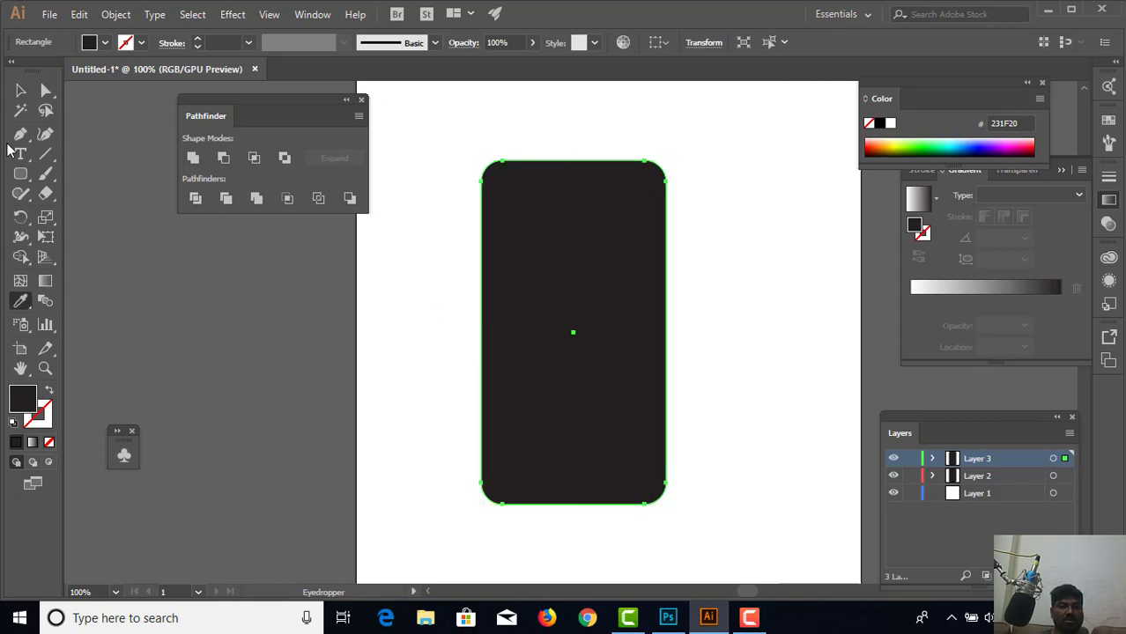
{"action": "left_click", "coordinate": [21, 91]}
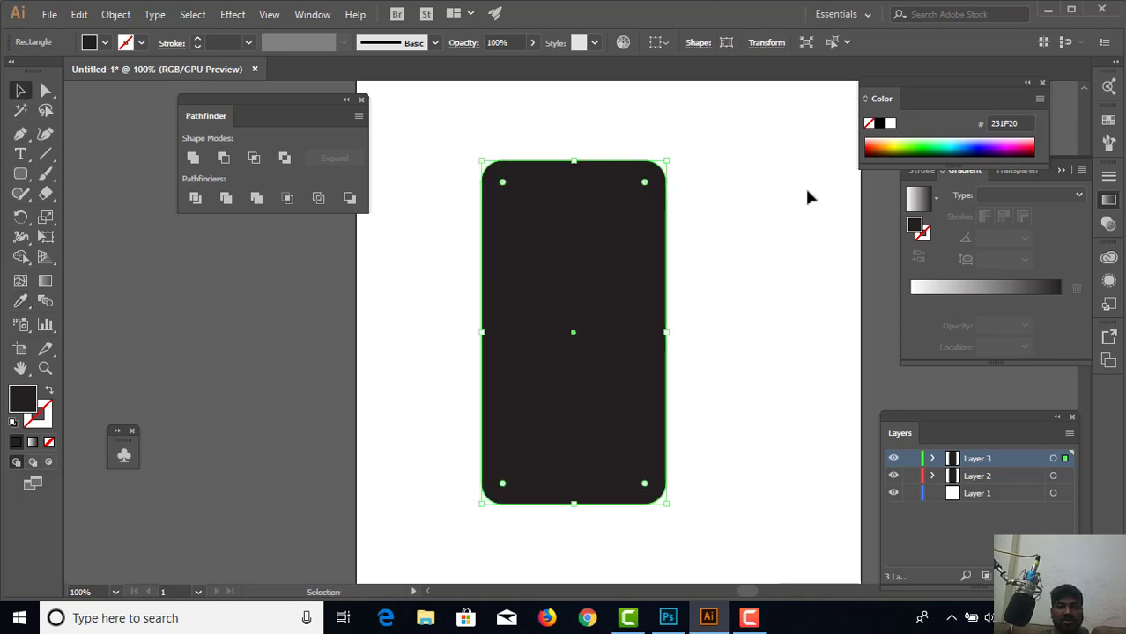
{"action": "left_click", "coordinate": [891, 146]}
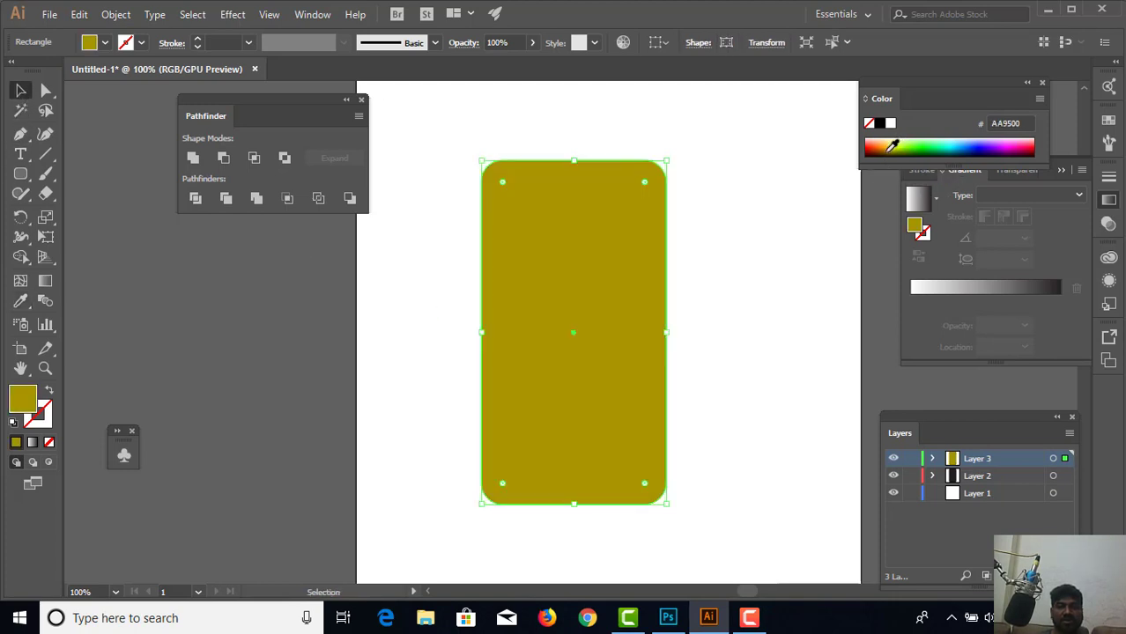
{"action": "left_click", "coordinate": [889, 149]}
{"action": "left_click", "coordinate": [890, 151]}
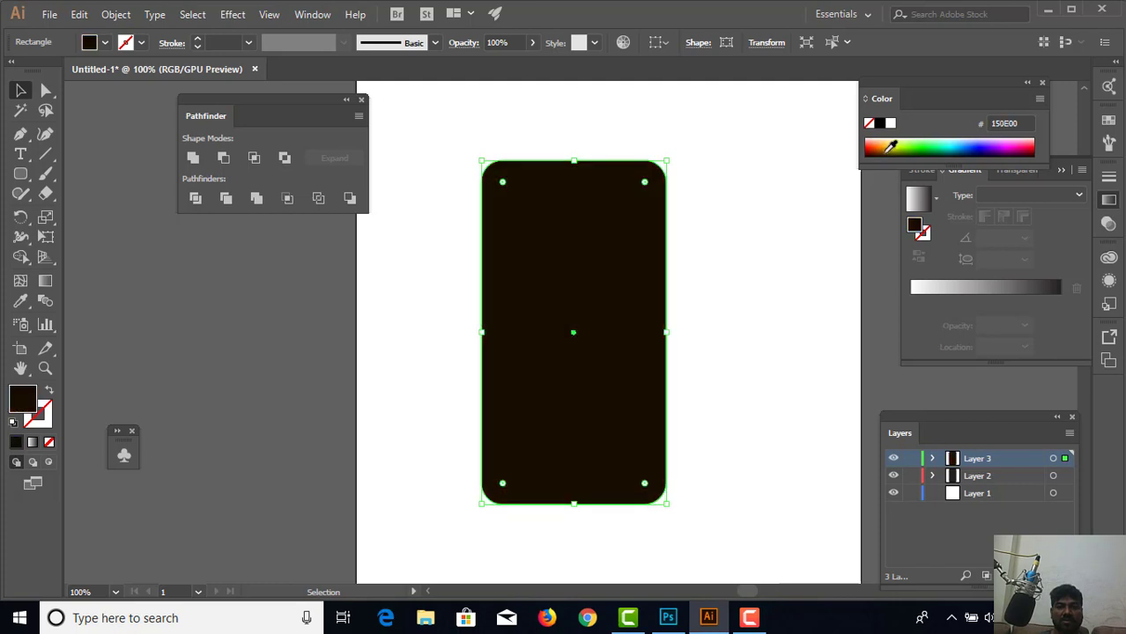
{"action": "left_click", "coordinate": [721, 332]}
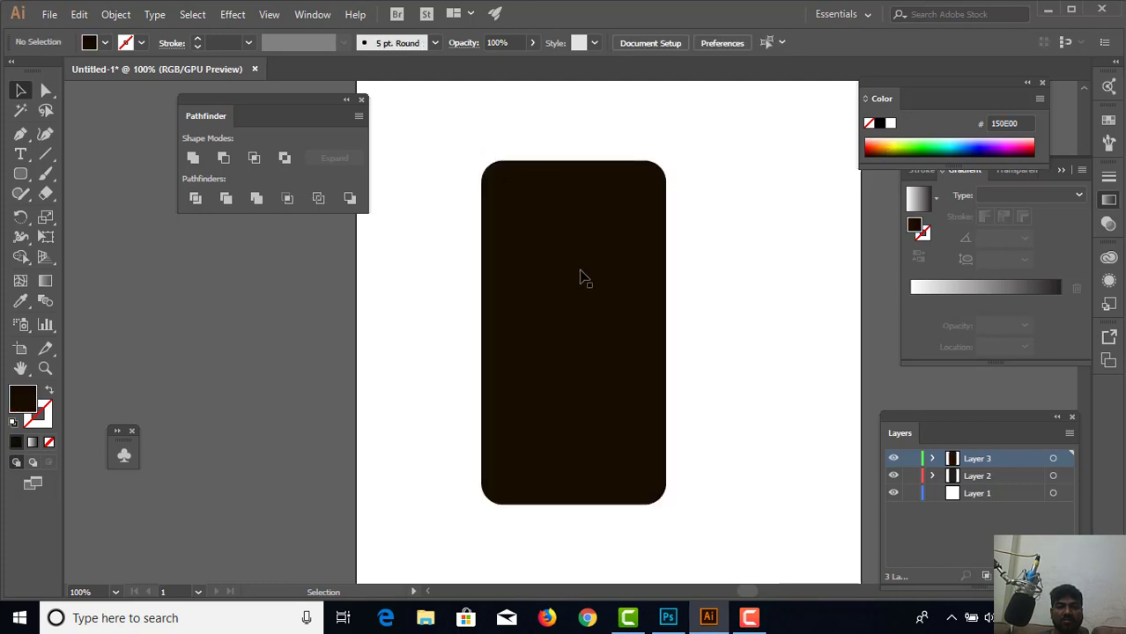
{"action": "left_click_drag", "start_coordinate": [574, 293], "coordinate": [713, 292]}
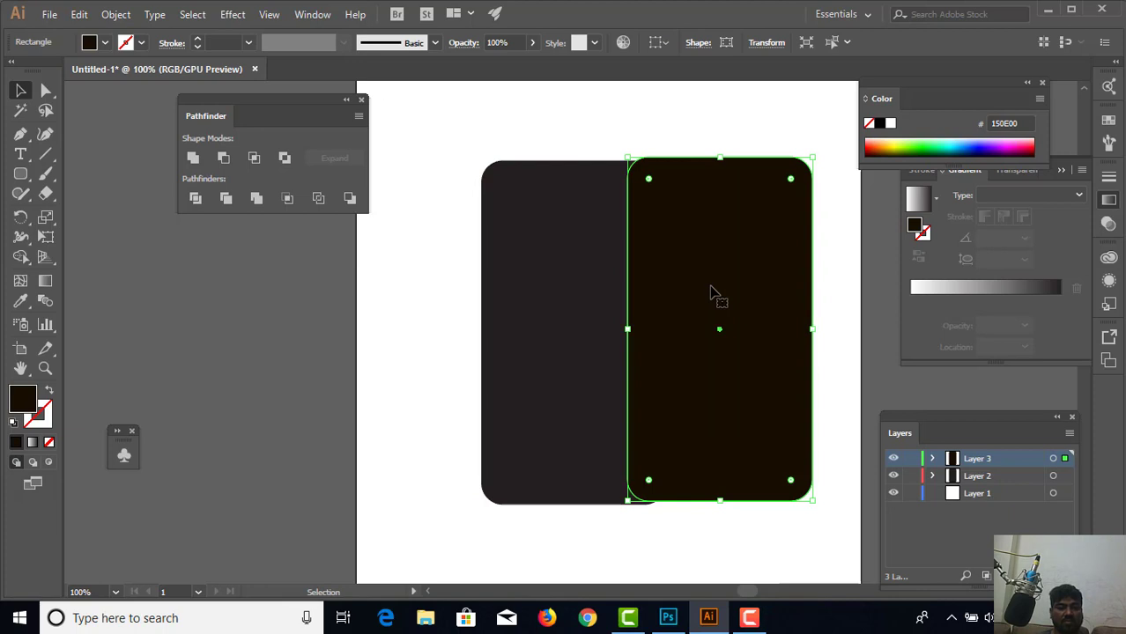
{"action": "key", "text": "ctrl+z"}
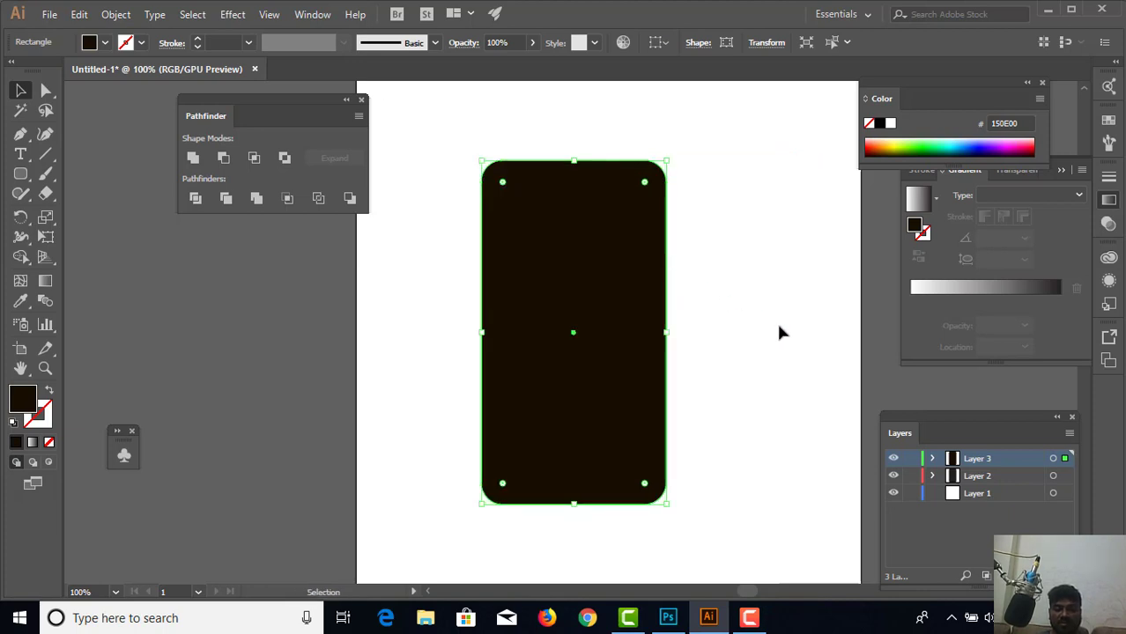
Scale the copied rectangle down slightly about its centre so the original shows as a thin phone bezel around it.
{"action": "key", "text": "ctrl+plus"}
{"action": "left_click_drag", "start_coordinate": [583, 227], "coordinate": [568, 299]}
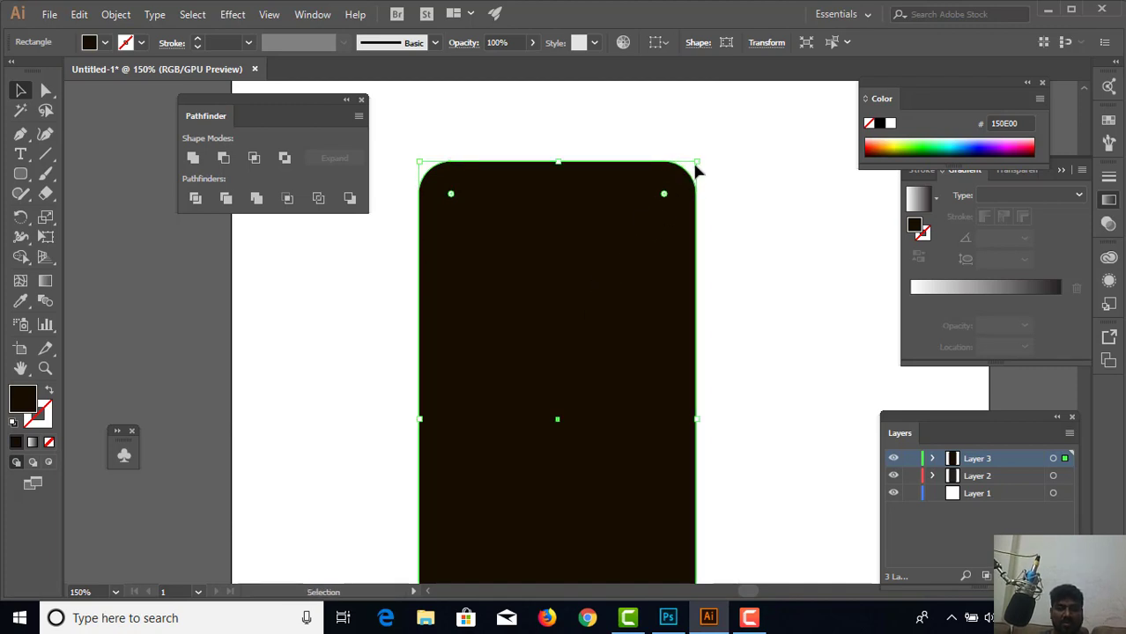
{"action": "left_click_drag", "start_coordinate": [696, 163], "coordinate": [693, 168]}
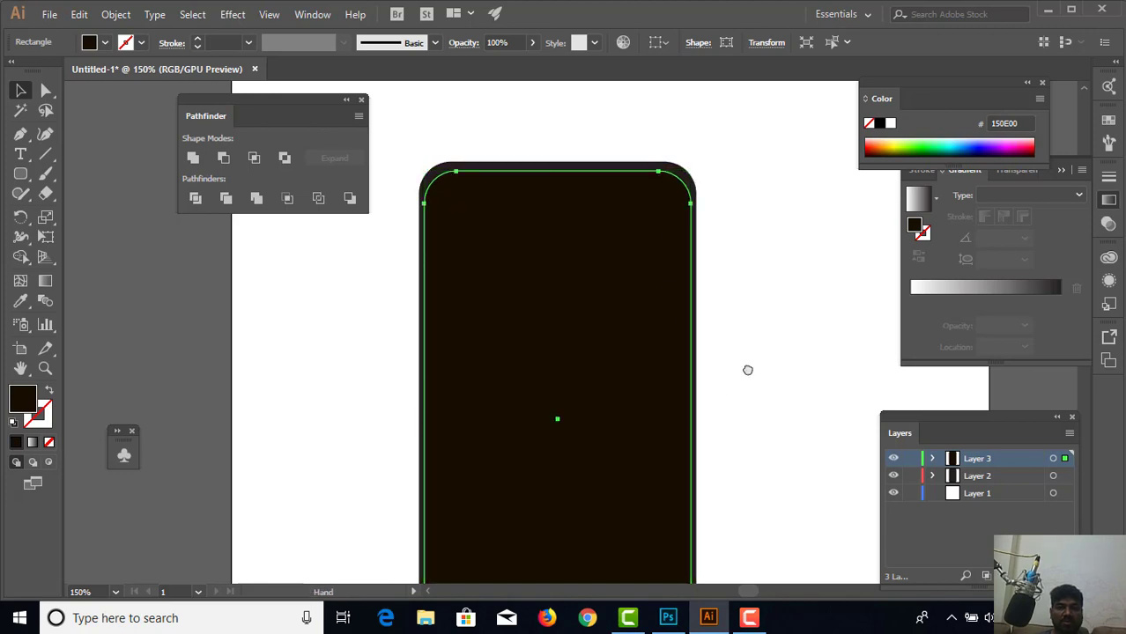
{"action": "left_click_drag", "start_coordinate": [746, 370], "coordinate": [725, 267]}
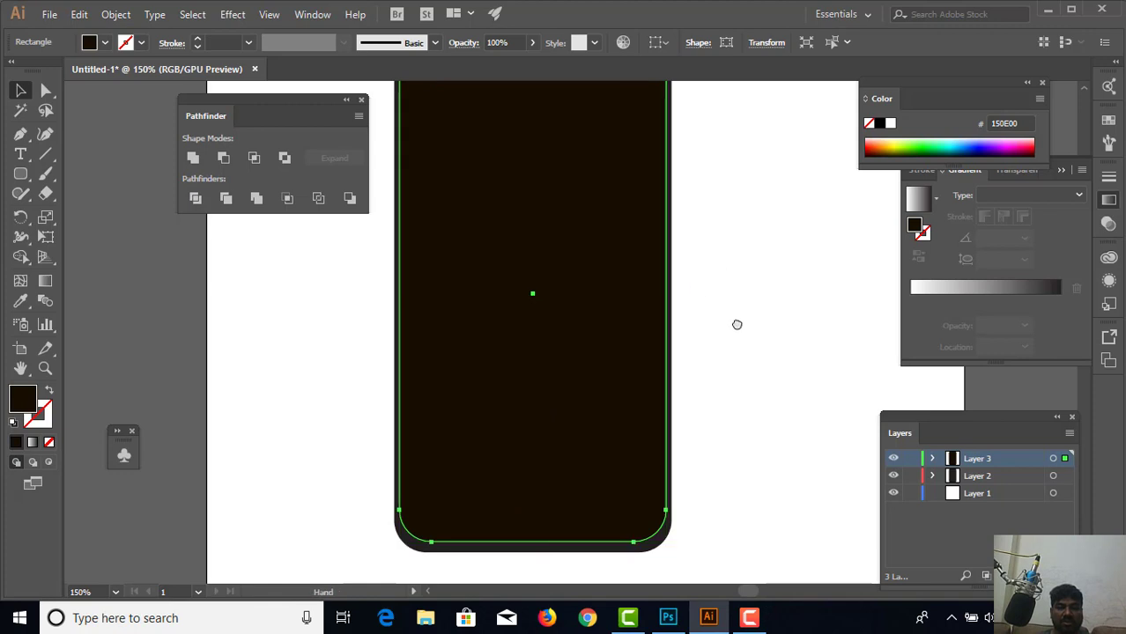
{"action": "scroll", "coordinate": [736, 326], "scroll_direction": "up", "scroll_amount": 5}
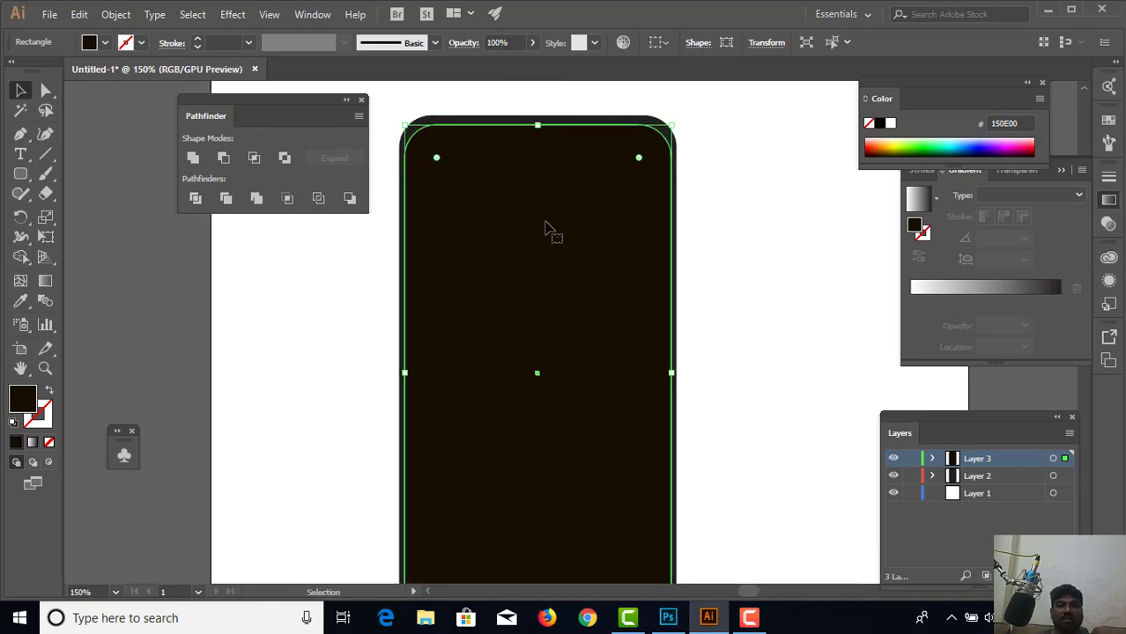
{"action": "left_click", "coordinate": [712, 227]}
{"action": "left_click", "coordinate": [598, 255]}
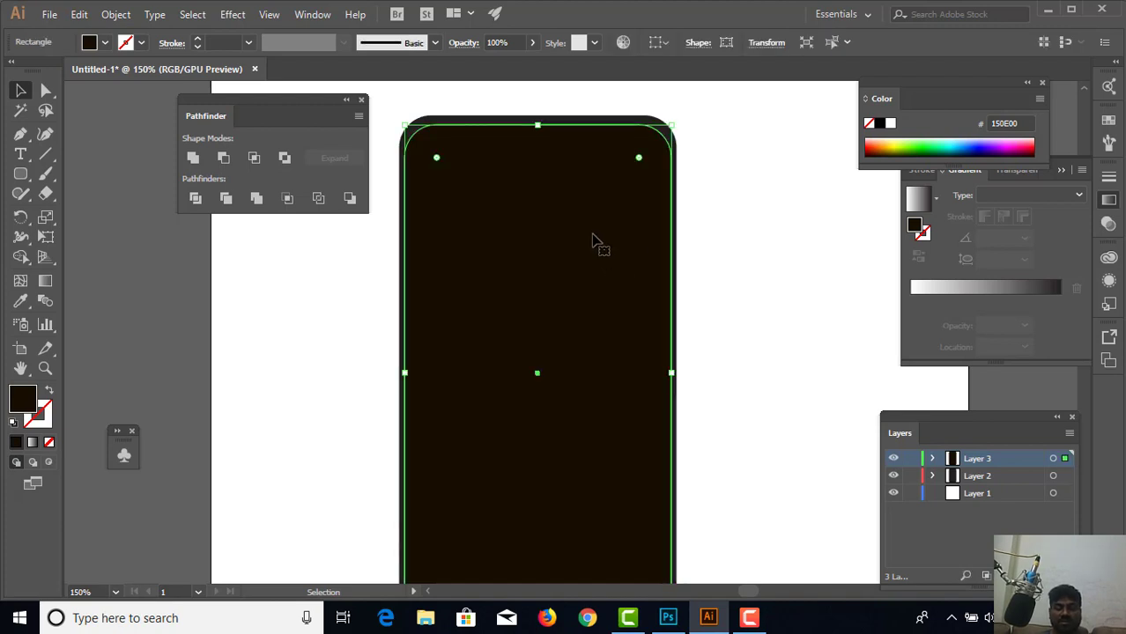
Draw a small, wide rounded rectangle for the notch, centred across the top edge of the screen shape.
{"action": "key", "text": "ctrl+equal"}
{"action": "key", "text": "ctrl+equal"}
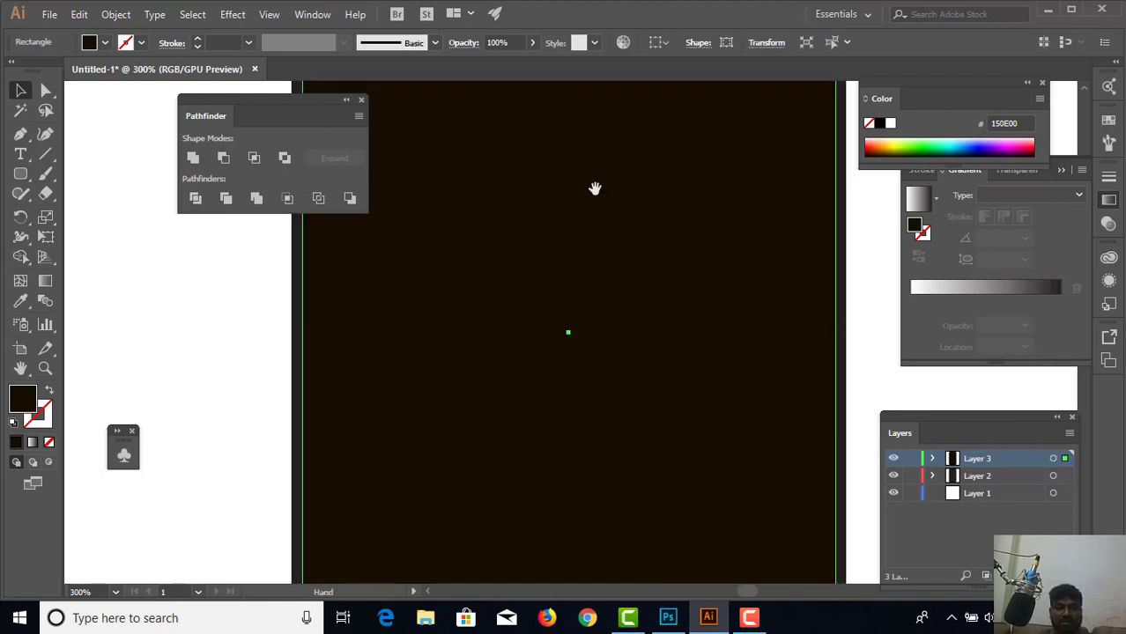
{"action": "left_click_drag", "start_coordinate": [591, 251], "coordinate": [580, 563]}
{"action": "left_click_drag", "start_coordinate": [578, 304], "coordinate": [568, 364]}
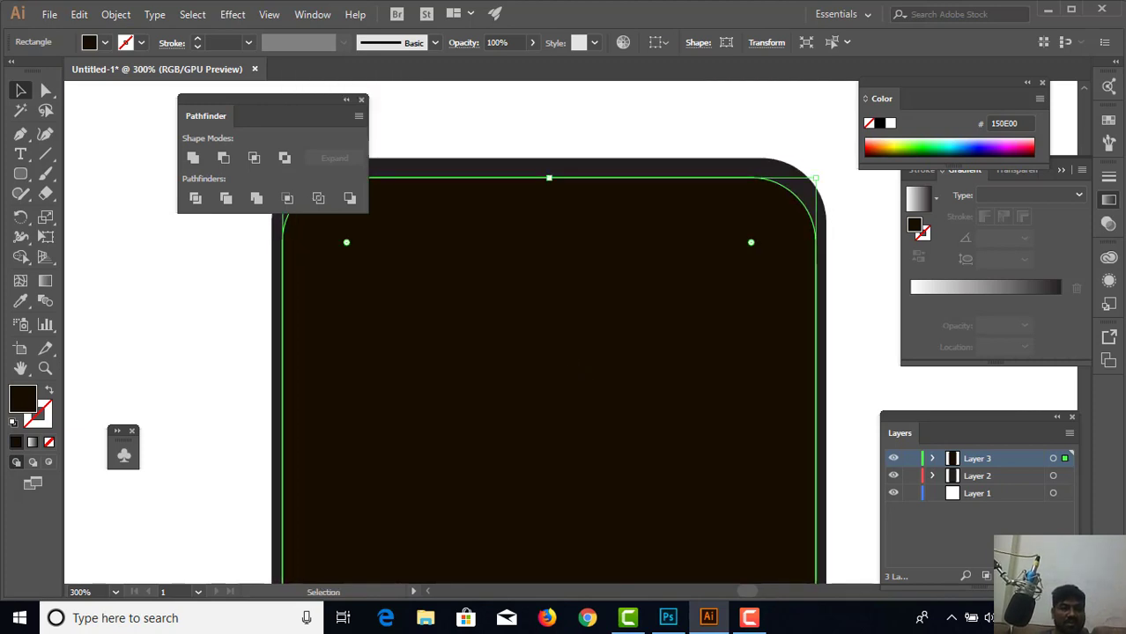
{"action": "left_click", "coordinate": [21, 176]}
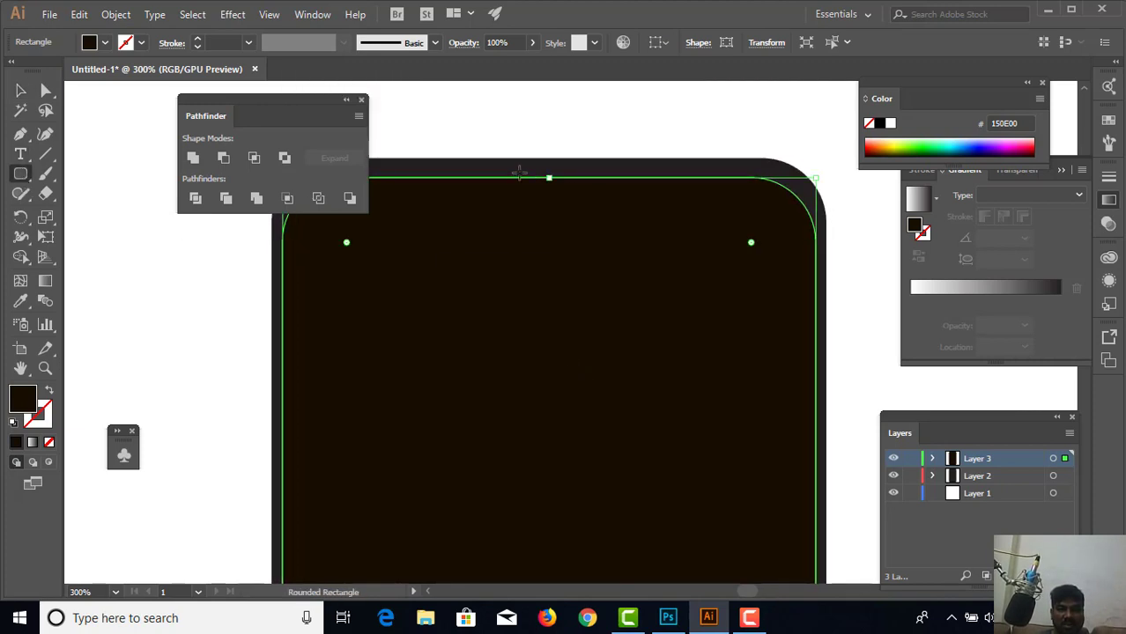
{"action": "left_click_drag", "start_coordinate": [505, 188], "coordinate": [611, 197]}
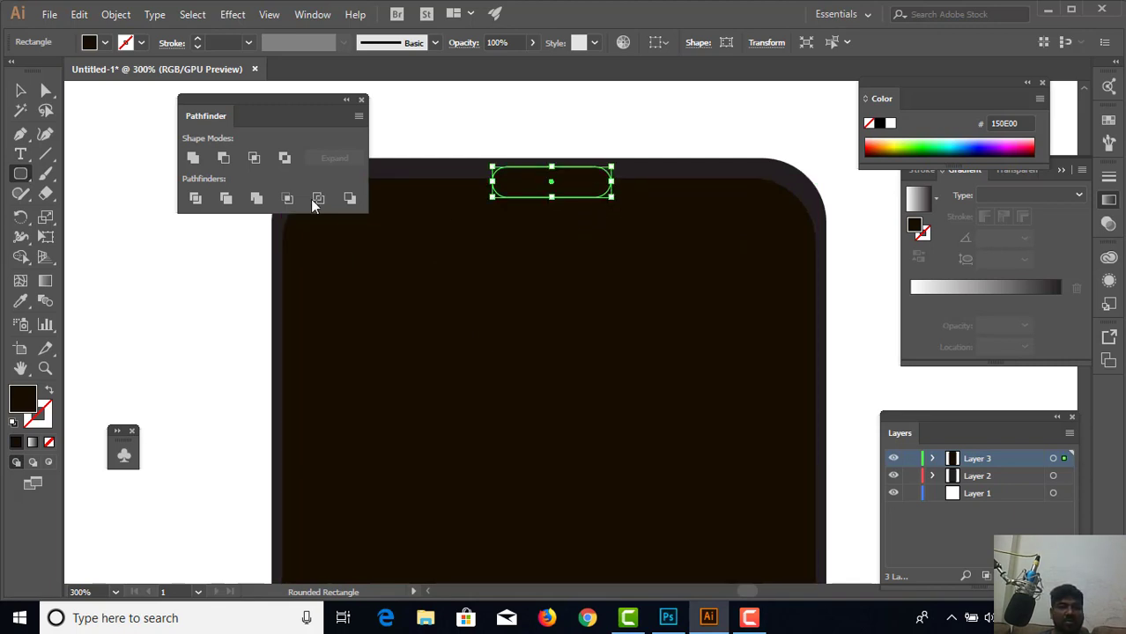
Subtract the small notch shape from the phone's screen shape with Pathfinder Minus Front.
{"action": "left_click", "coordinate": [20, 90]}
{"action": "left_click", "coordinate": [665, 288], "text": "shift"}
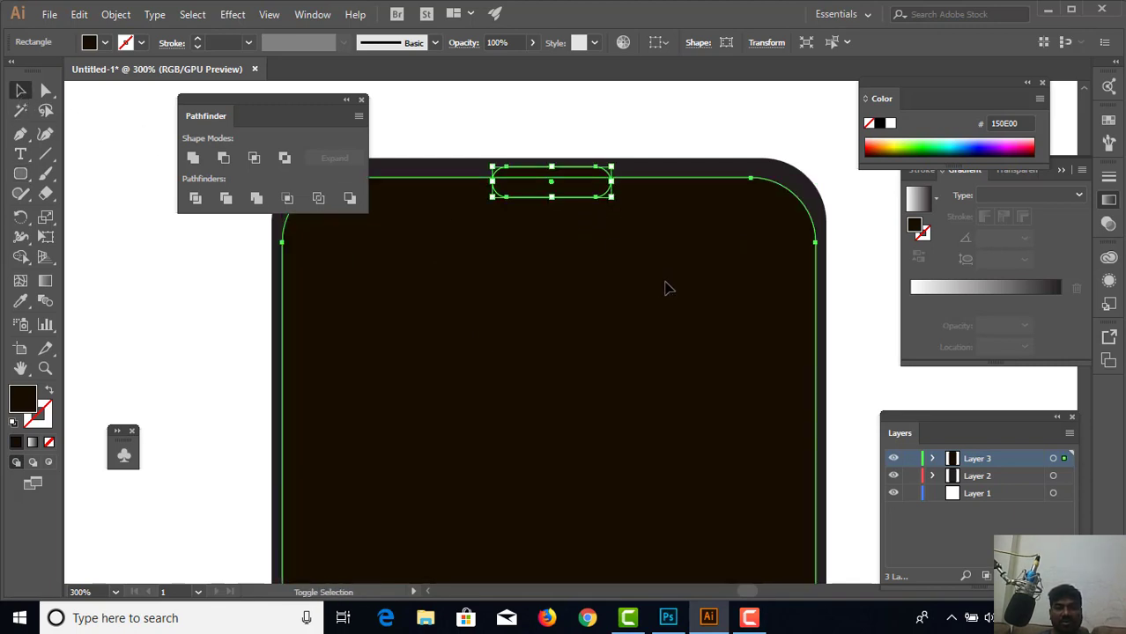
{"action": "left_click", "coordinate": [225, 158]}
{"action": "left_click", "coordinate": [599, 139]}
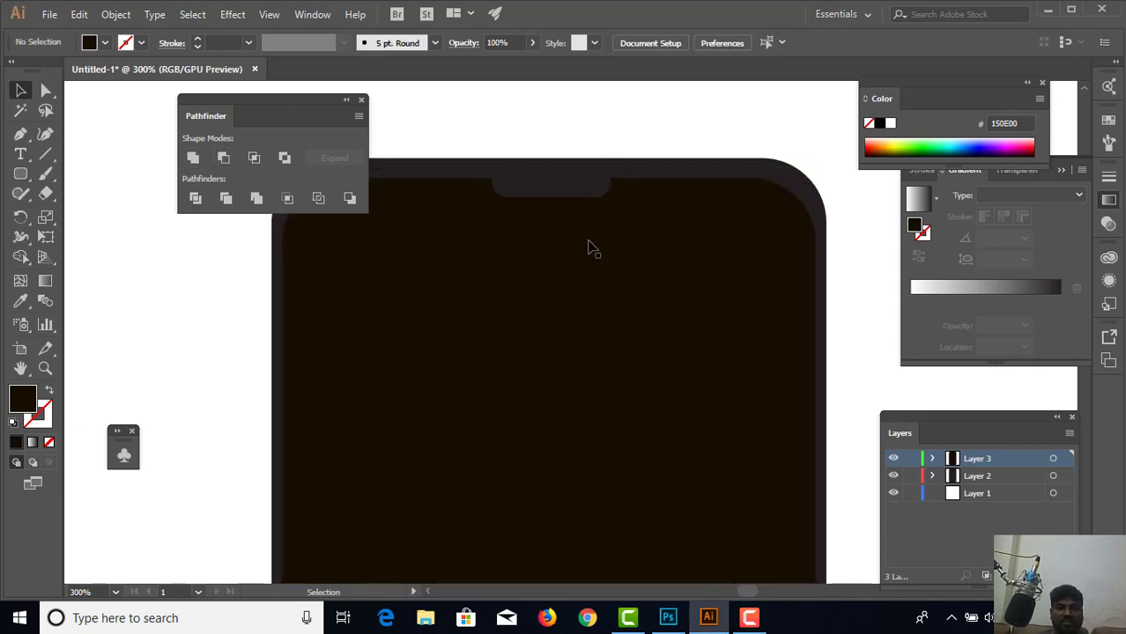
{"action": "left_click", "coordinate": [590, 246]}
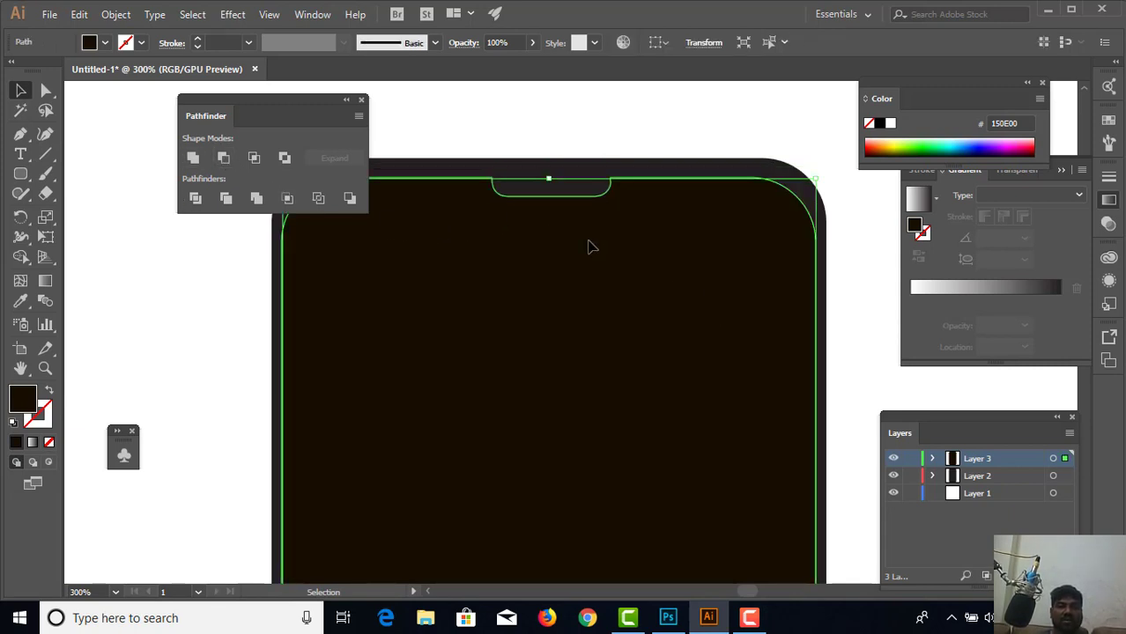
{"action": "left_click", "coordinate": [589, 146]}
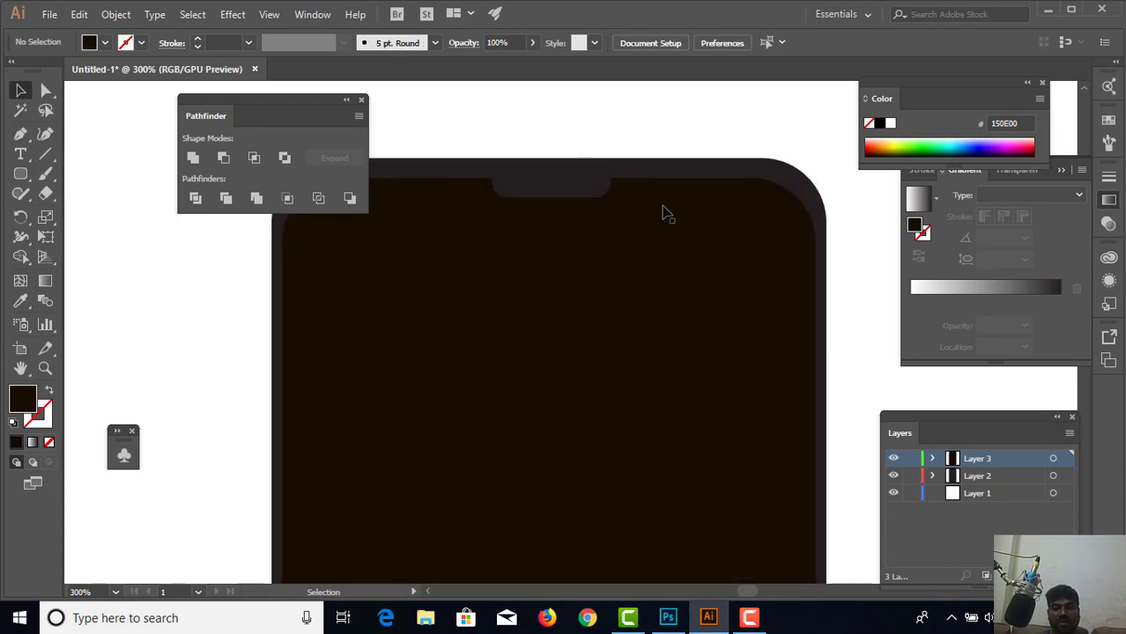
Narrow the notched screen shape slightly from its left and right sides to widen the phone's side bezels.
{"action": "key", "text": "ctrl+minus"}
{"action": "key", "text": "ctrl+minus"}
{"action": "key", "text": "ctrl+minus"}
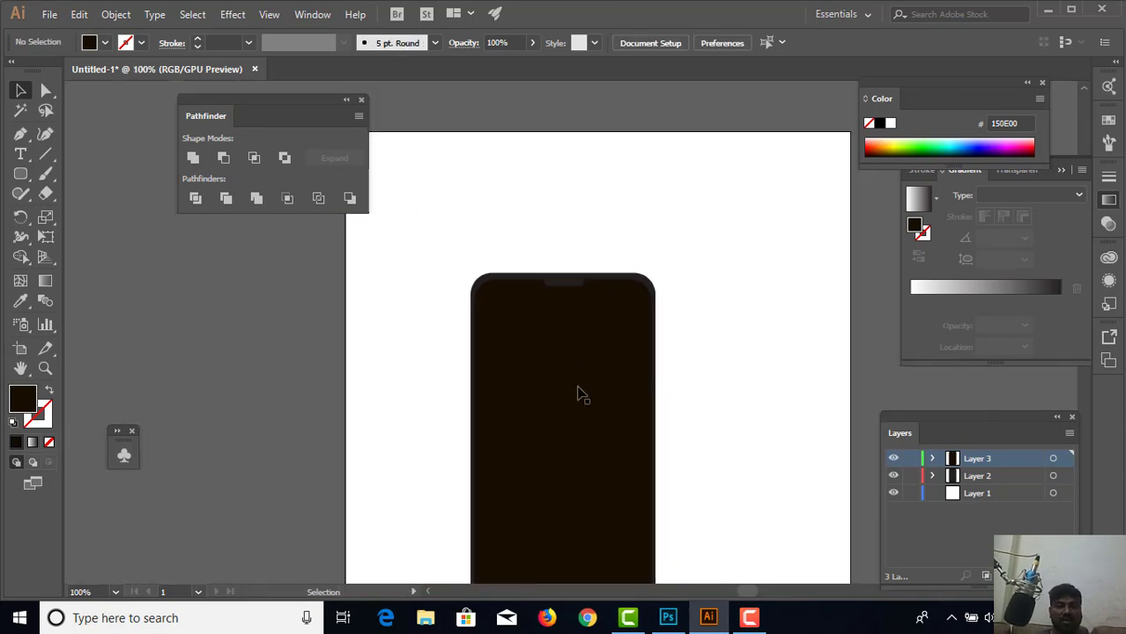
{"action": "key", "text": "space"}
{"action": "left_click_drag", "start_coordinate": [611, 407], "coordinate": [615, 285]}
{"action": "left_click", "coordinate": [598, 378]}
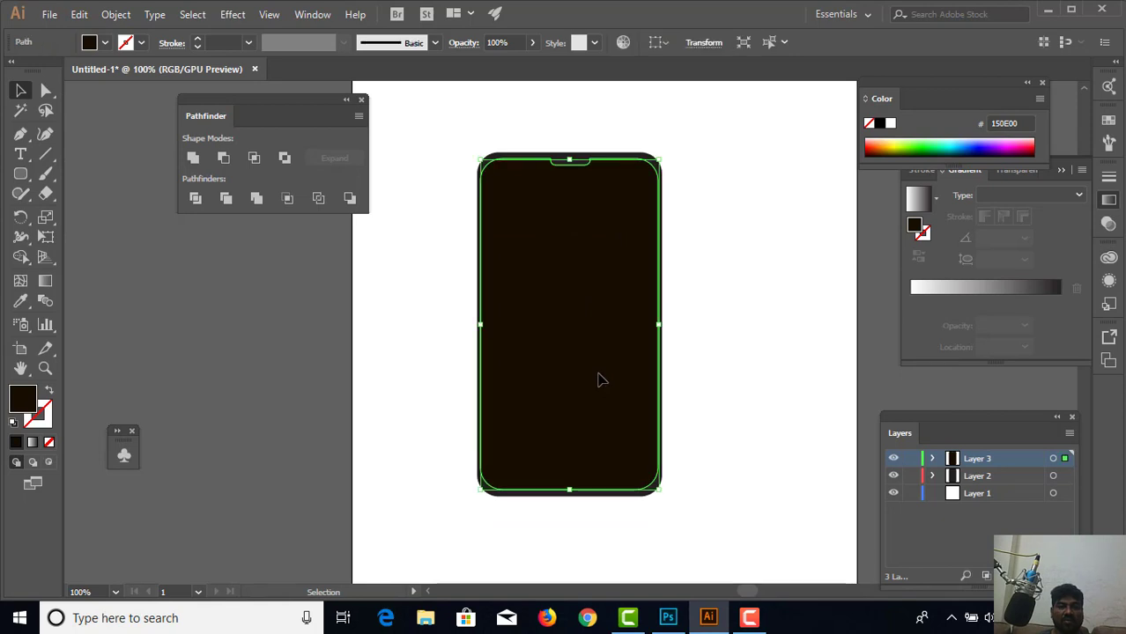
{"action": "left_click_drag", "start_coordinate": [480, 326], "coordinate": [483, 326]}
{"action": "left_click_drag", "start_coordinate": [659, 323], "coordinate": [659, 324]}
{"action": "left_click", "coordinate": [724, 391]}
{"action": "left_click", "coordinate": [575, 467]}
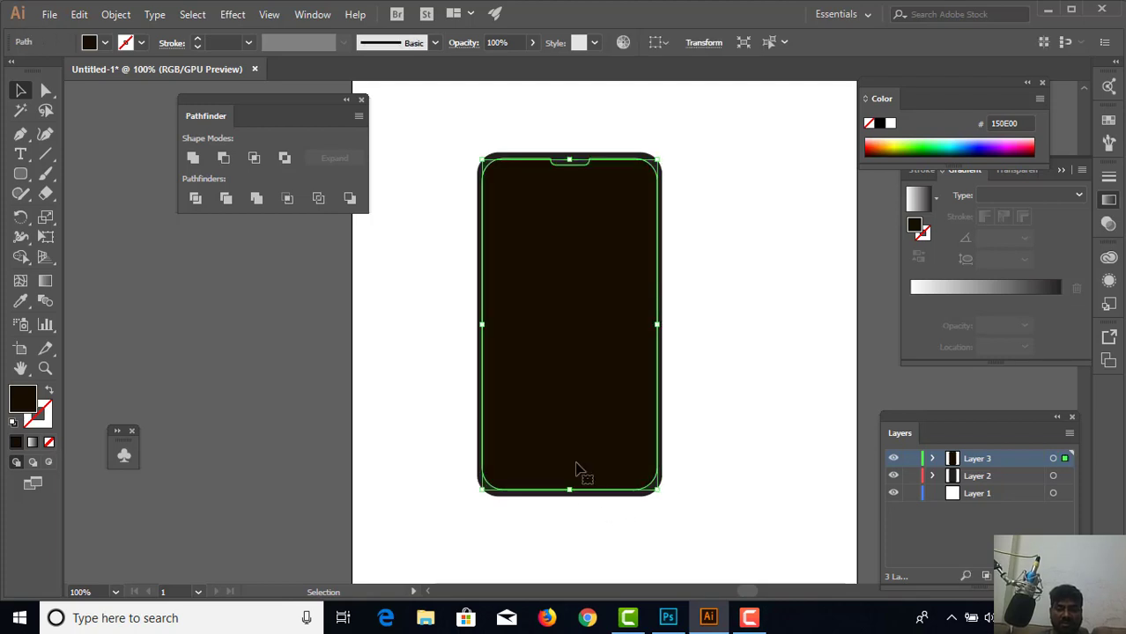
Stretch the notched screen shape's bottom edge slightly downward to thin the phone's bottom bezel, leaving nothing selected.
{"action": "key", "text": "ctrl+equal"}
{"action": "key", "text": "ctrl+equal"}
{"action": "scroll", "coordinate": [572, 465], "scroll_direction": "down", "scroll_amount": 4}
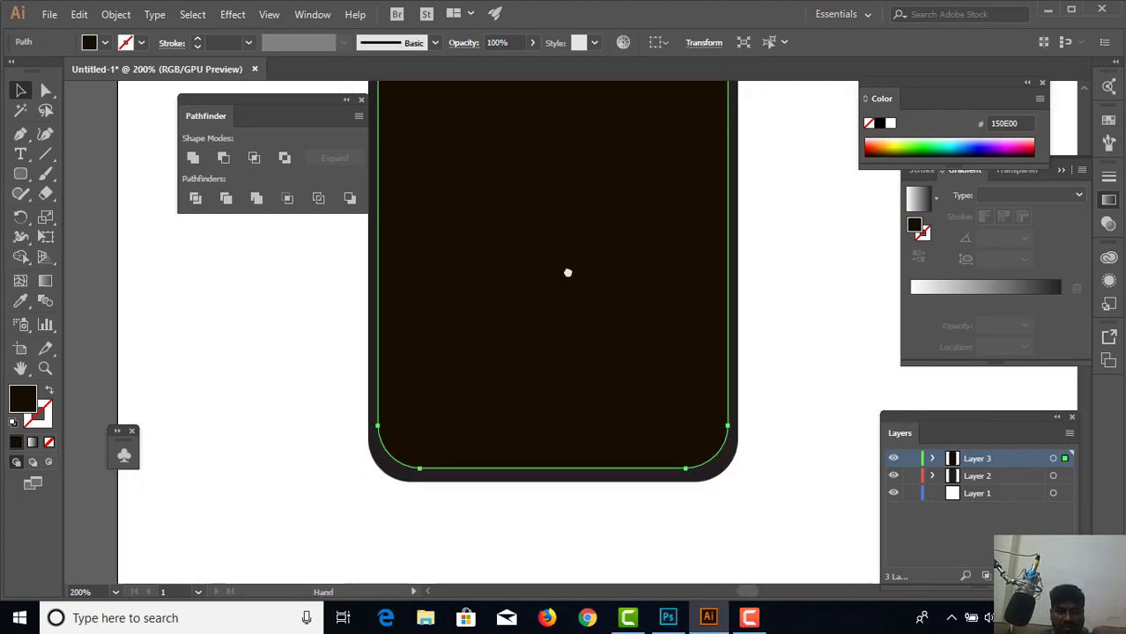
{"action": "left_click_drag", "start_coordinate": [552, 468], "coordinate": [552, 472]}
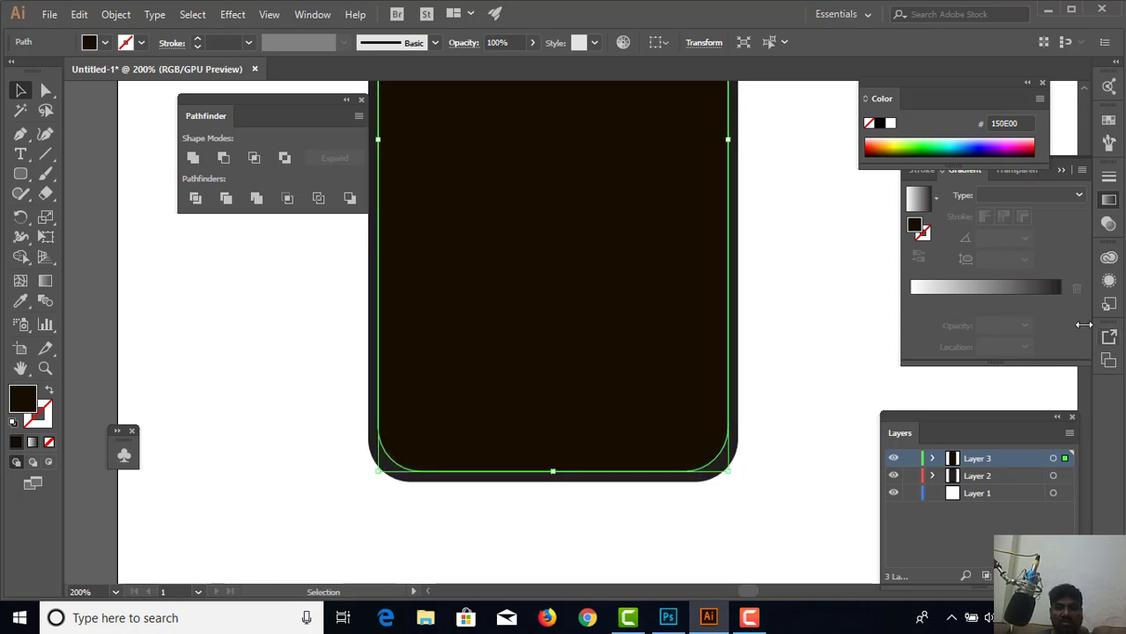
{"action": "left_click", "coordinate": [779, 368]}
{"action": "key", "text": "ctrl+minus"}
{"action": "key", "text": "ctrl+minus"}
{"action": "key", "text": "ctrl+minus"}
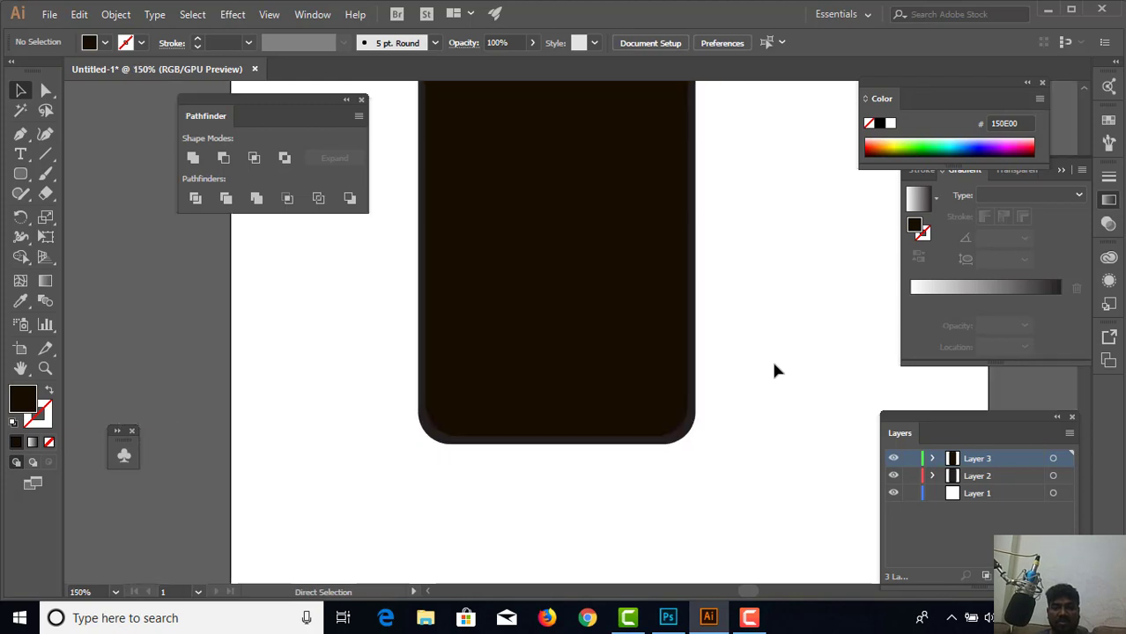
{"action": "key", "text": "space"}
{"action": "left_click_drag", "start_coordinate": [659, 189], "coordinate": [672, 257]}
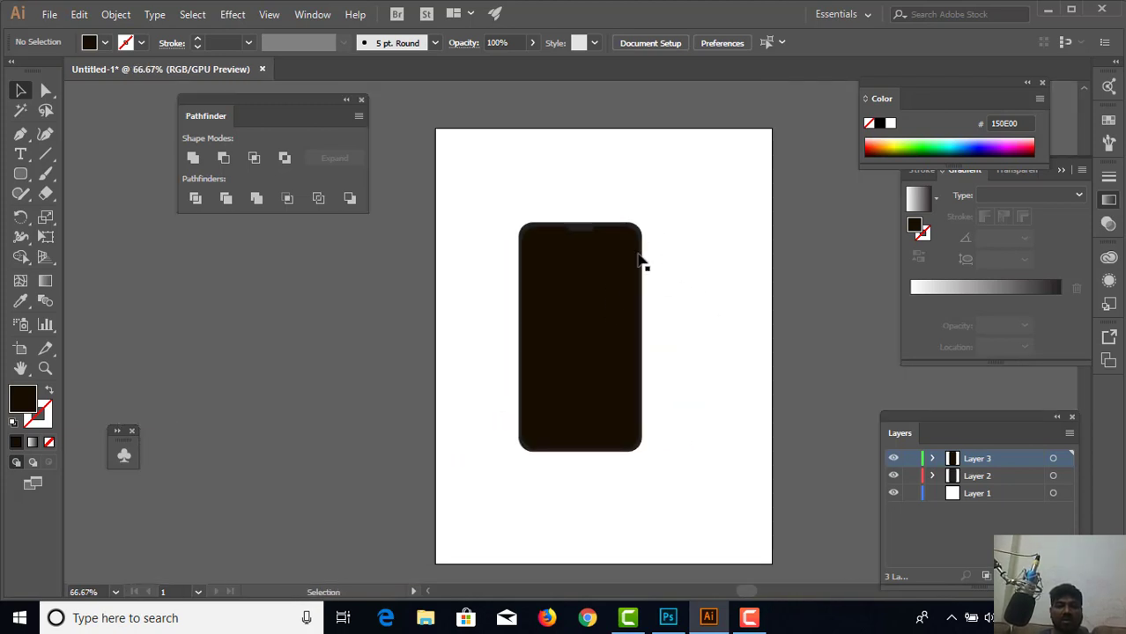
Select both the phone body and the screen shape and try to transfer them into Photoshop.
{"action": "left_click_drag", "start_coordinate": [699, 181], "coordinate": [403, 532]}
{"action": "left_click", "coordinate": [715, 385]}
{"action": "left_click_drag", "start_coordinate": [678, 211], "coordinate": [497, 520]}
{"action": "left_click_drag", "start_coordinate": [598, 419], "coordinate": [662, 621]}
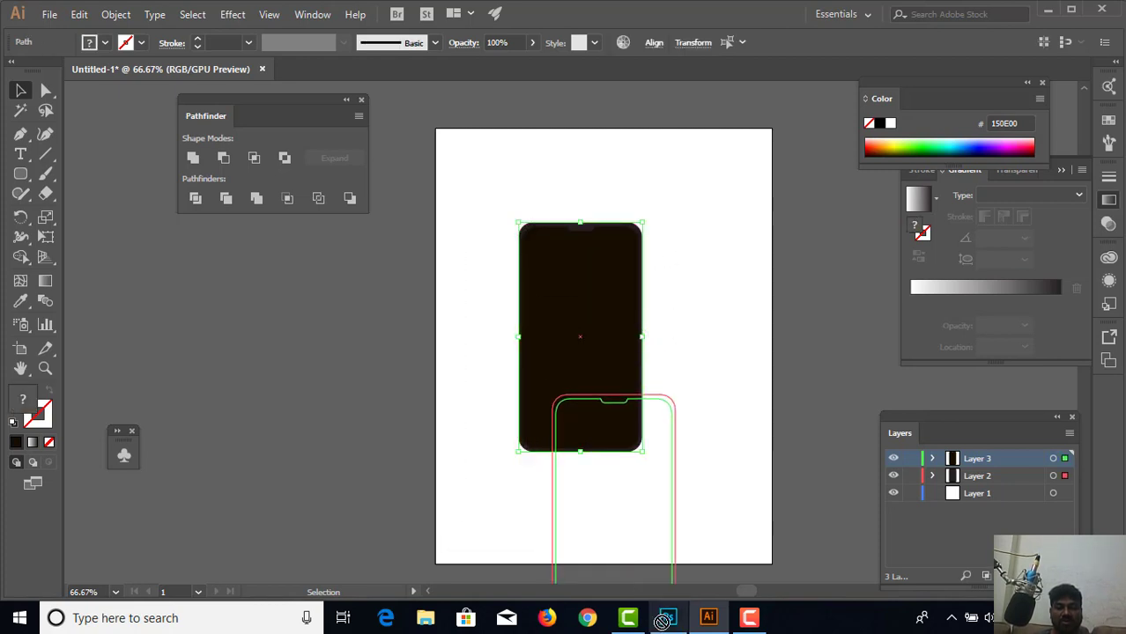
Switch to Photoshop and create a new 11.5 × 8.5 inch document at 300 pixels/inch, RGB 8 bit, with a white background.
{"action": "left_click", "coordinate": [666, 619]}
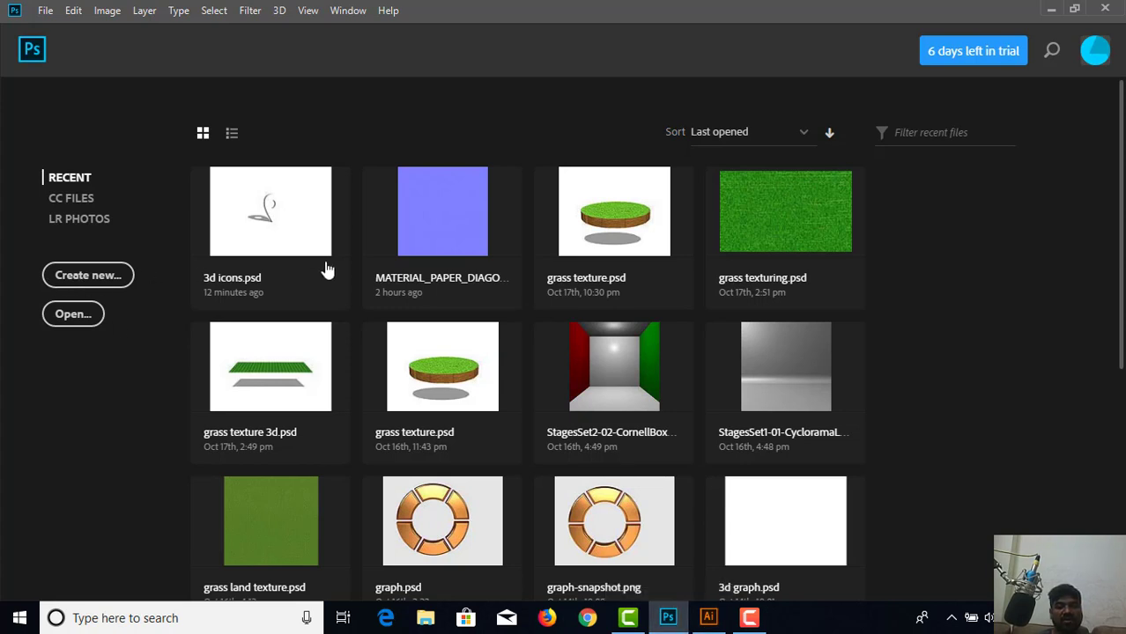
{"action": "left_click", "coordinate": [93, 275]}
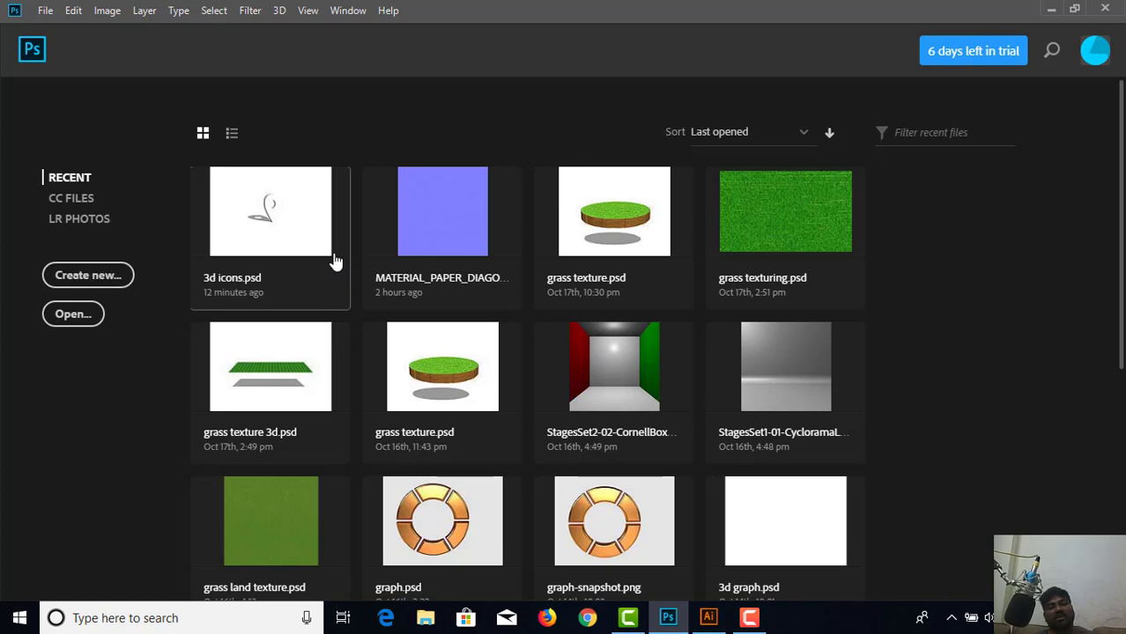
{"action": "left_click", "coordinate": [119, 284]}
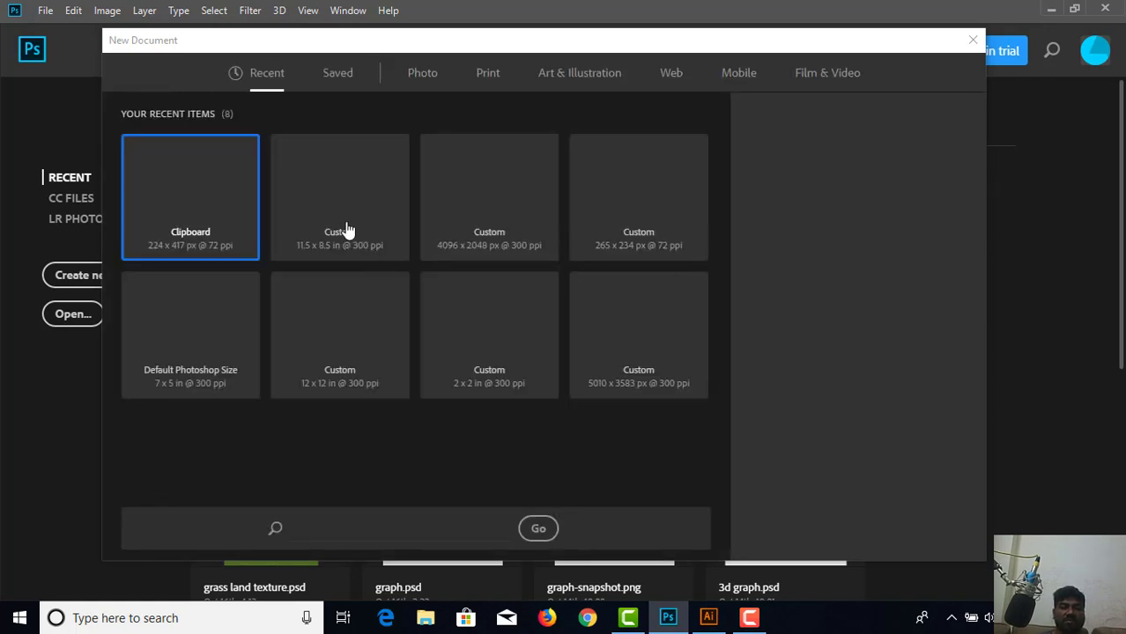
{"action": "left_click", "coordinate": [359, 233]}
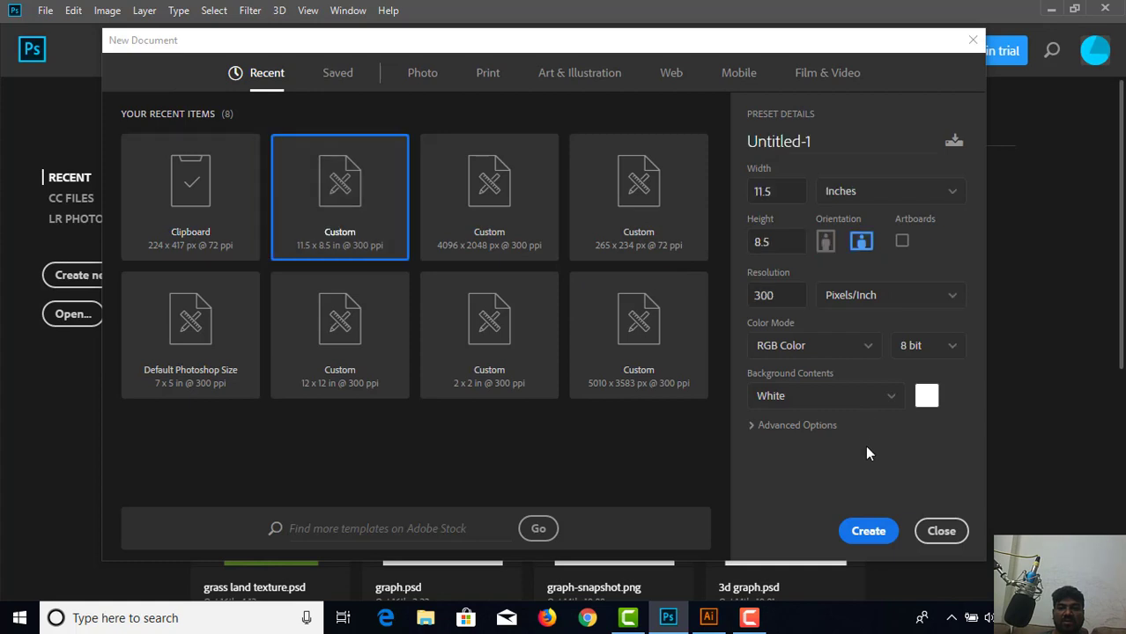
{"action": "left_click", "coordinate": [885, 533]}
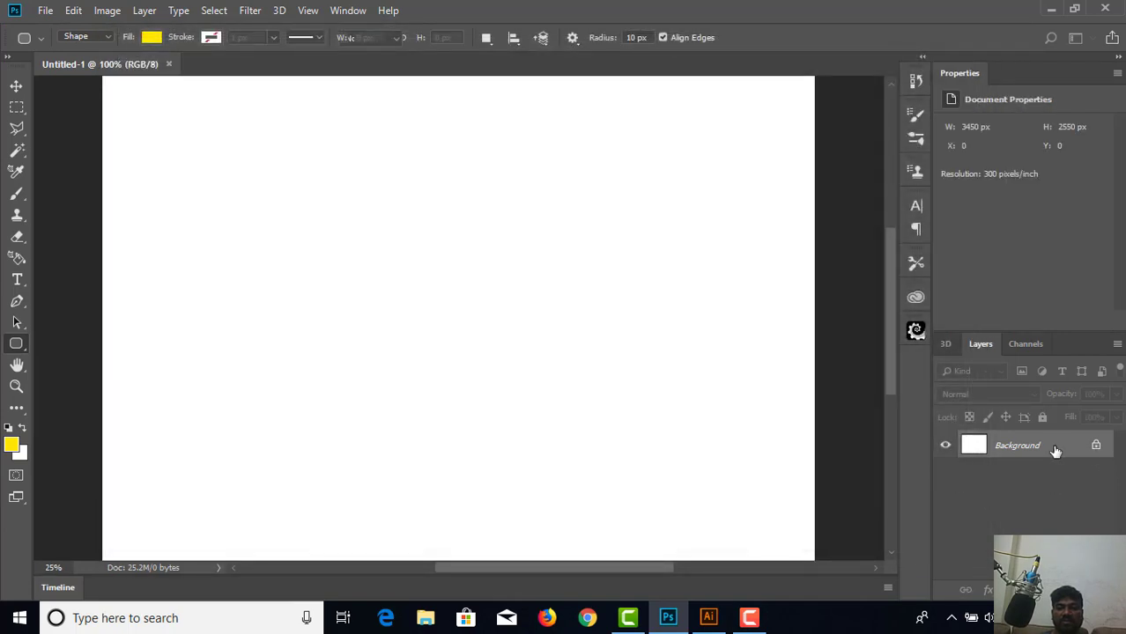
Convert the background into a regular, fully locked layer and add an empty layer above it as the active layer.
{"action": "double_click", "coordinate": [1055, 451]}
{"action": "left_click", "coordinate": [696, 173]}
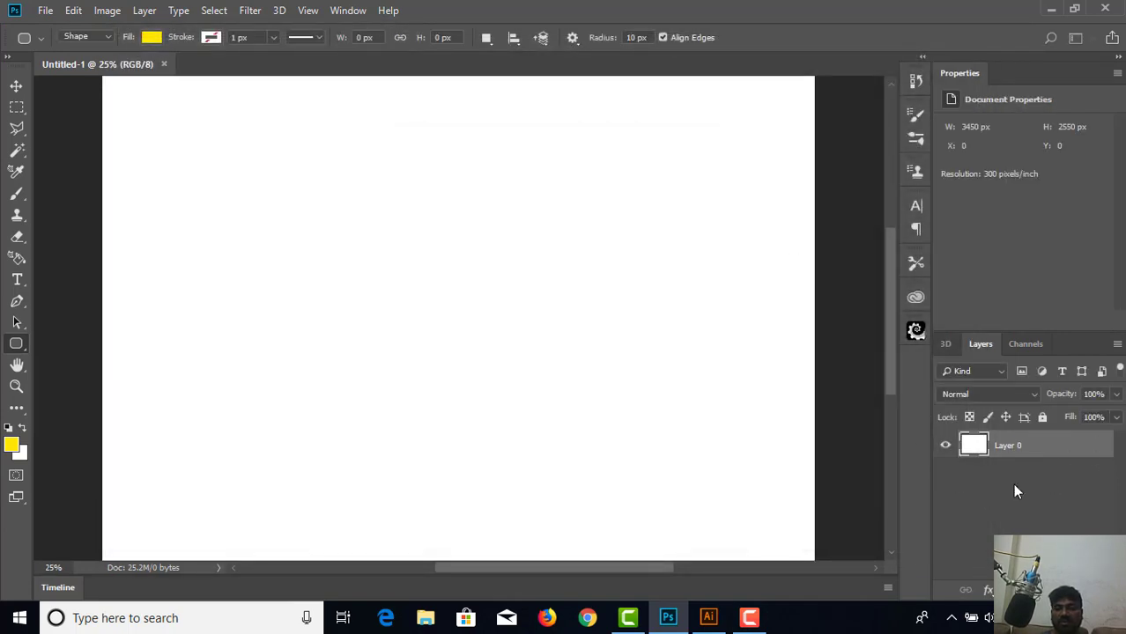
{"action": "left_click", "coordinate": [1076, 590]}
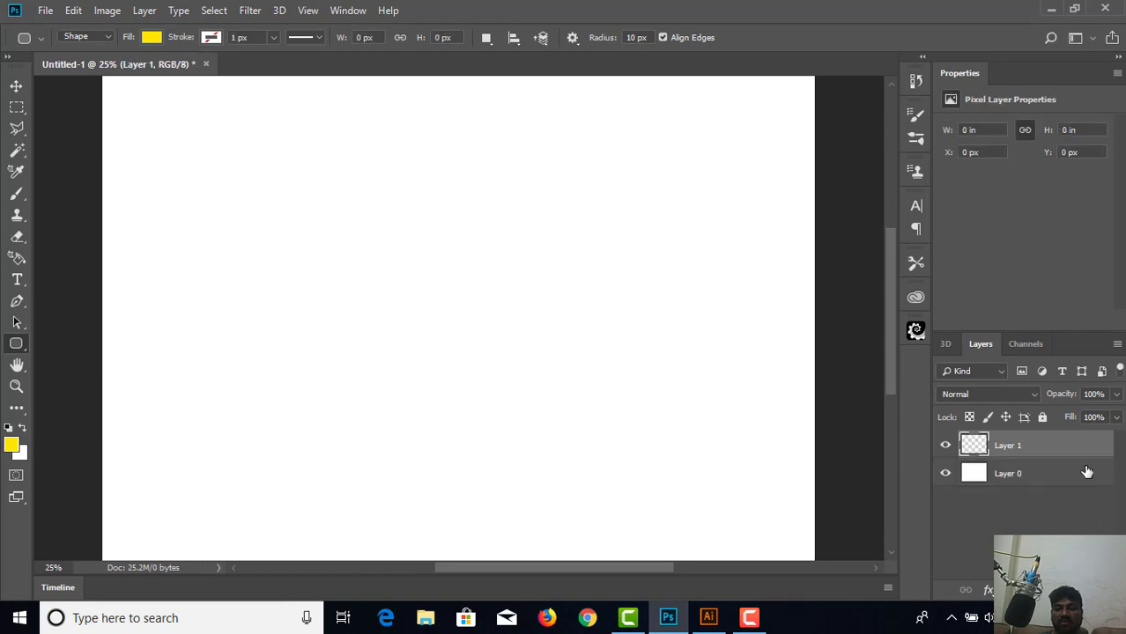
{"action": "left_click", "coordinate": [1073, 478]}
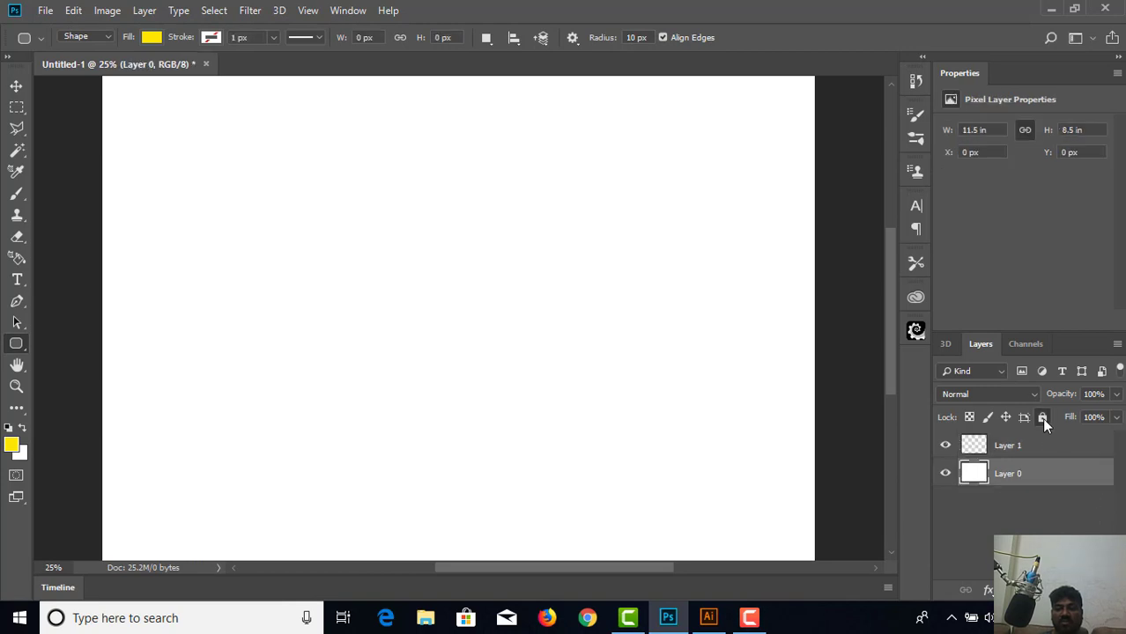
{"action": "left_click", "coordinate": [1042, 417]}
{"action": "left_click", "coordinate": [1060, 451]}
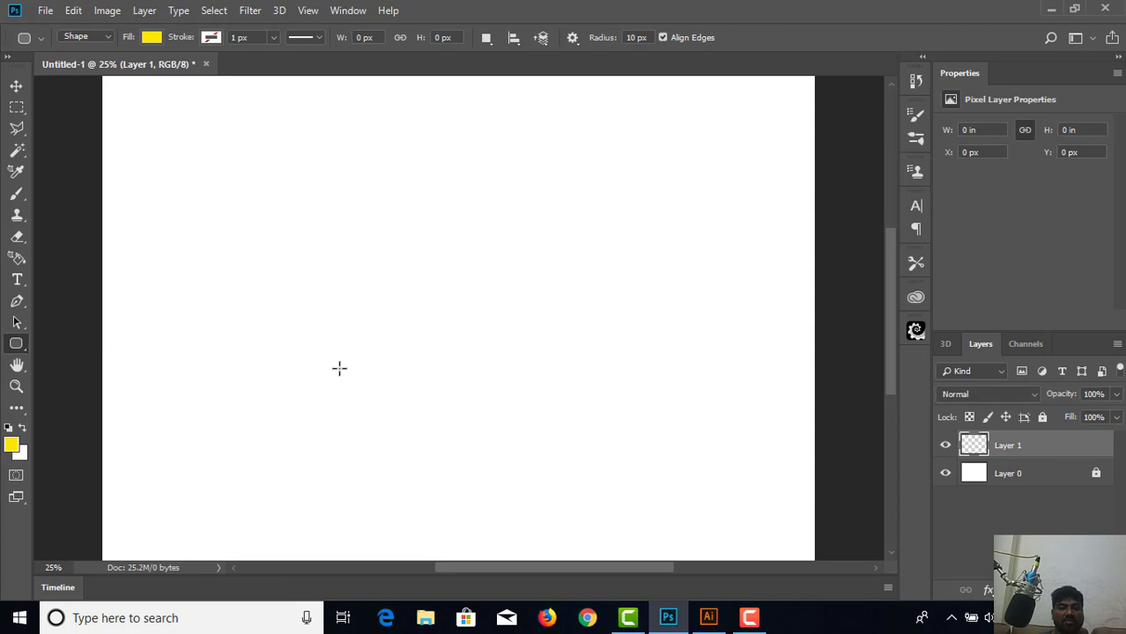
Switch to Illustrator and place the selected complete phone artwork into the Photoshop document as a smart object.
{"action": "left_click", "coordinate": [708, 617]}
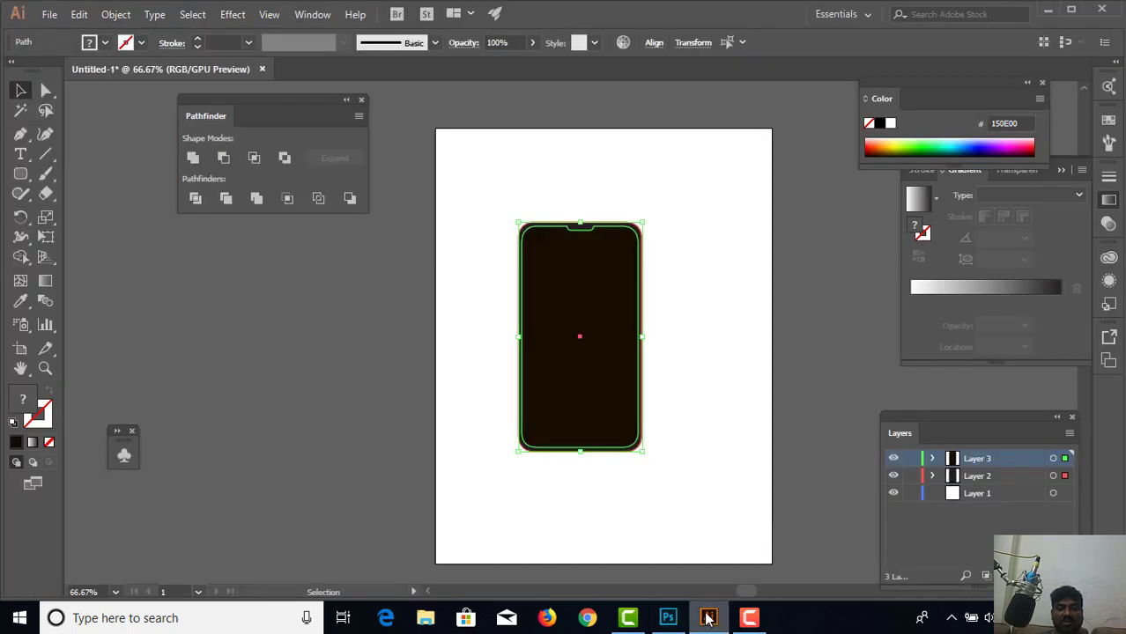
{"action": "mouse_move", "coordinate": [581, 415]}
{"action": "left_mouse_down"}
{"action": "mouse_move", "coordinate": [674, 601]}
{"action": "mouse_move", "coordinate": [671, 617]}
{"action": "mouse_move", "coordinate": [540, 371]}
{"action": "mouse_move", "coordinate": [495, 345]}
{"action": "left_mouse_up"}
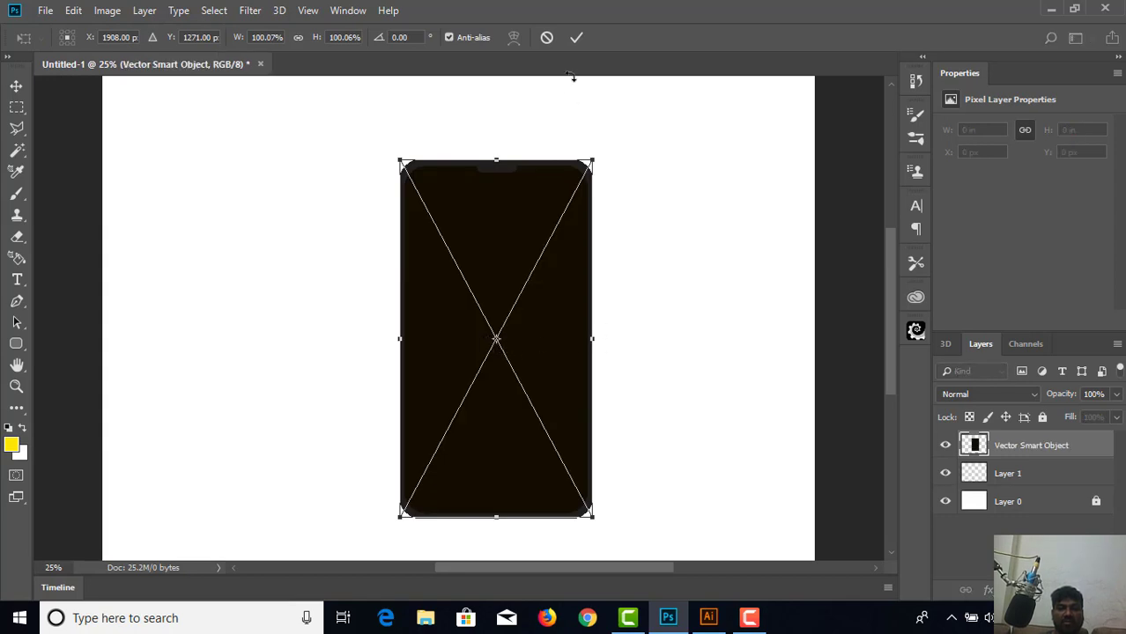
{"action": "left_click", "coordinate": [577, 39]}
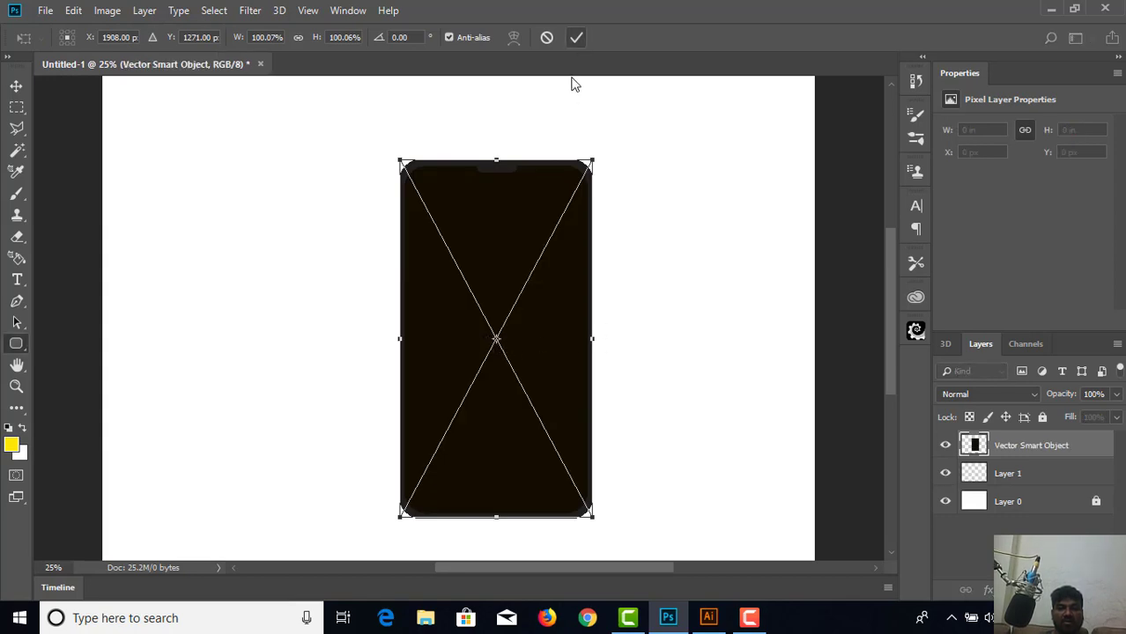
{"action": "left_click", "coordinate": [614, 251]}
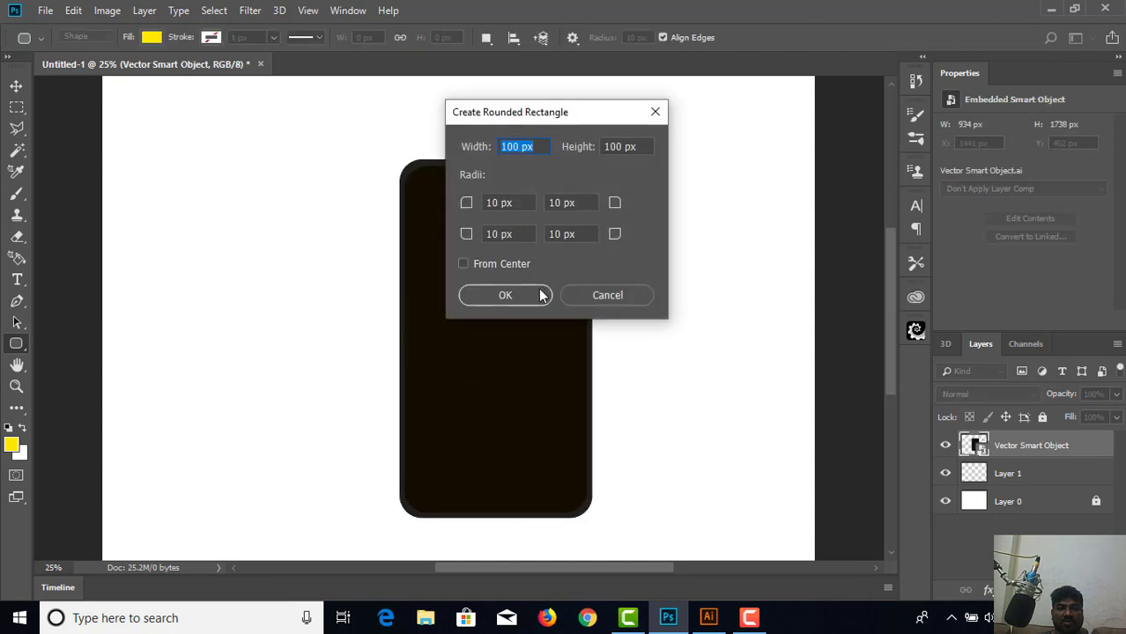
{"action": "left_click", "coordinate": [517, 295]}
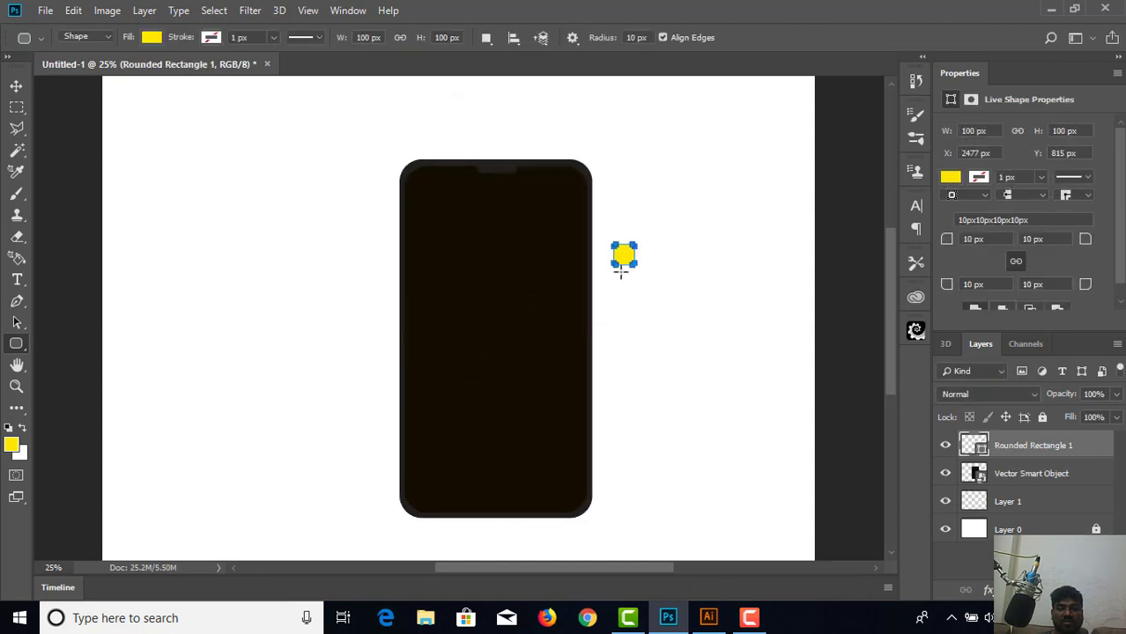
{"action": "key", "text": "ctrl+z"}
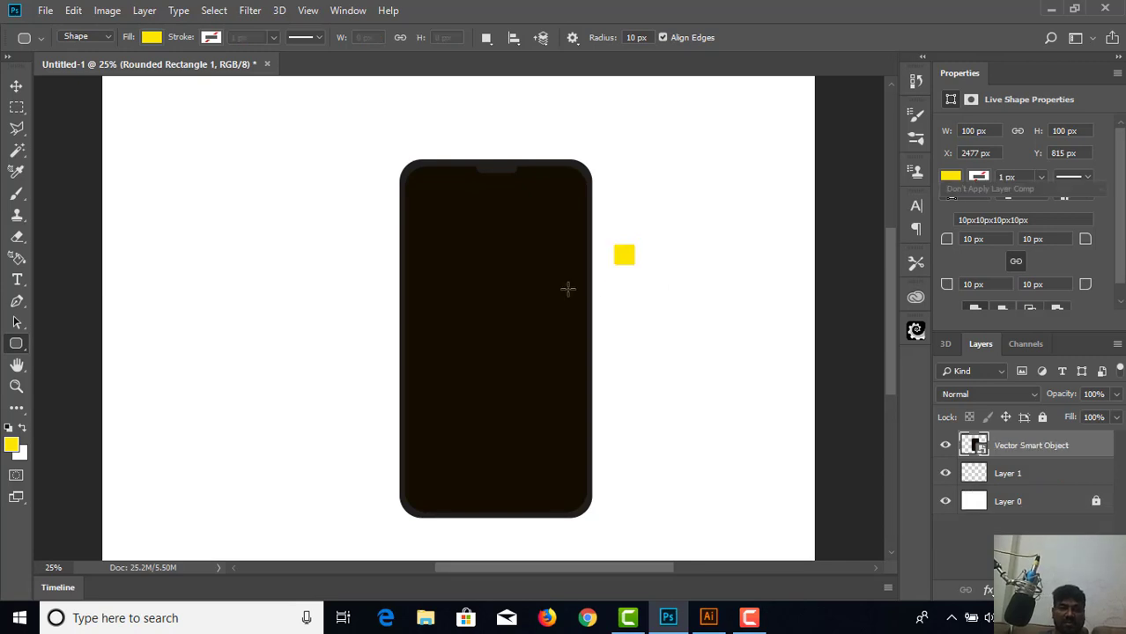
Move the placed phone to the horizontal centre of the canvas and slightly upward, to about X 1258 px, Y 338 px.
{"action": "left_click", "coordinate": [16, 88]}
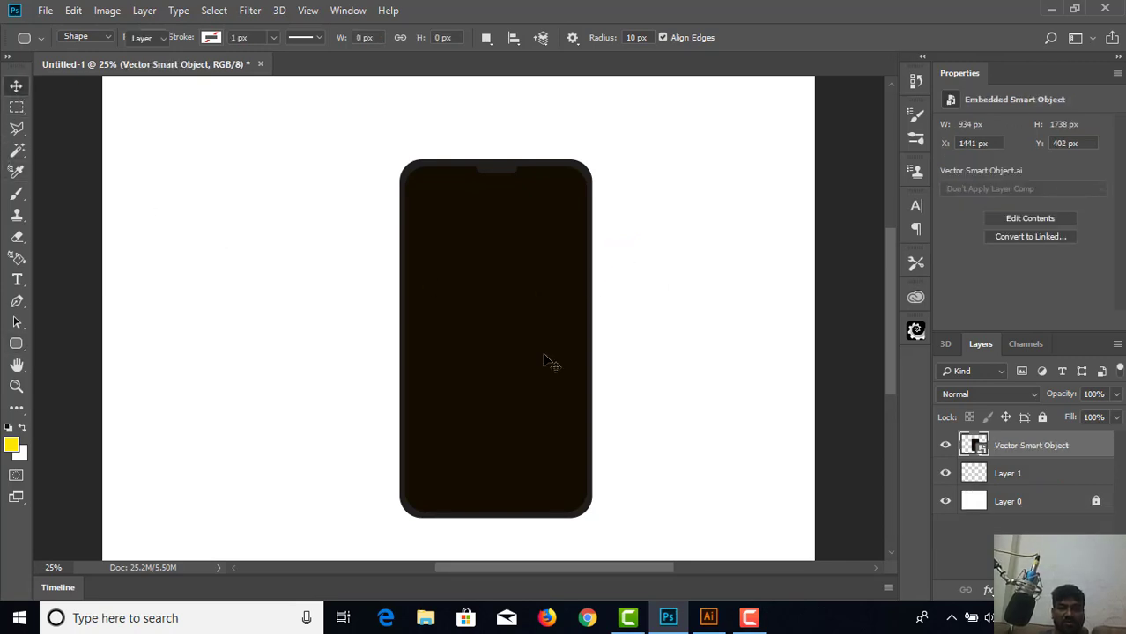
{"action": "mouse_move", "coordinate": [464, 359]}
{"action": "left_mouse_down"}
{"action": "mouse_move", "coordinate": [422, 352]}
{"action": "mouse_move", "coordinate": [484, 356]}
{"action": "left_mouse_up"}
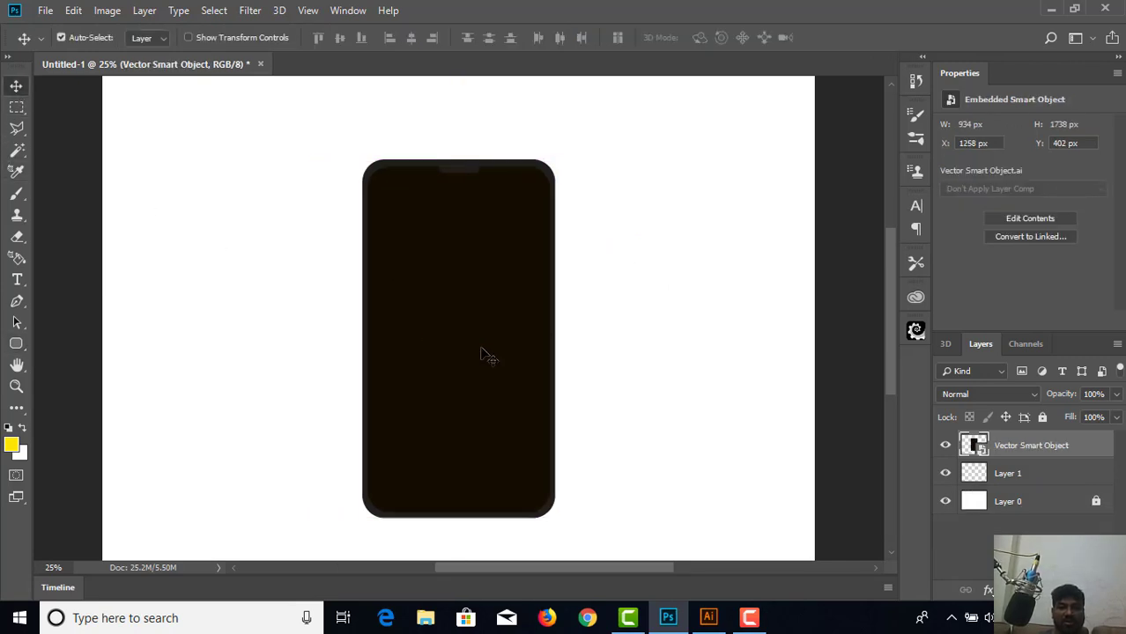
{"action": "right_click", "coordinate": [484, 356]}
{"action": "left_click", "coordinate": [436, 306]}
{"action": "left_click_drag", "start_coordinate": [459, 412], "coordinate": [459, 382]}
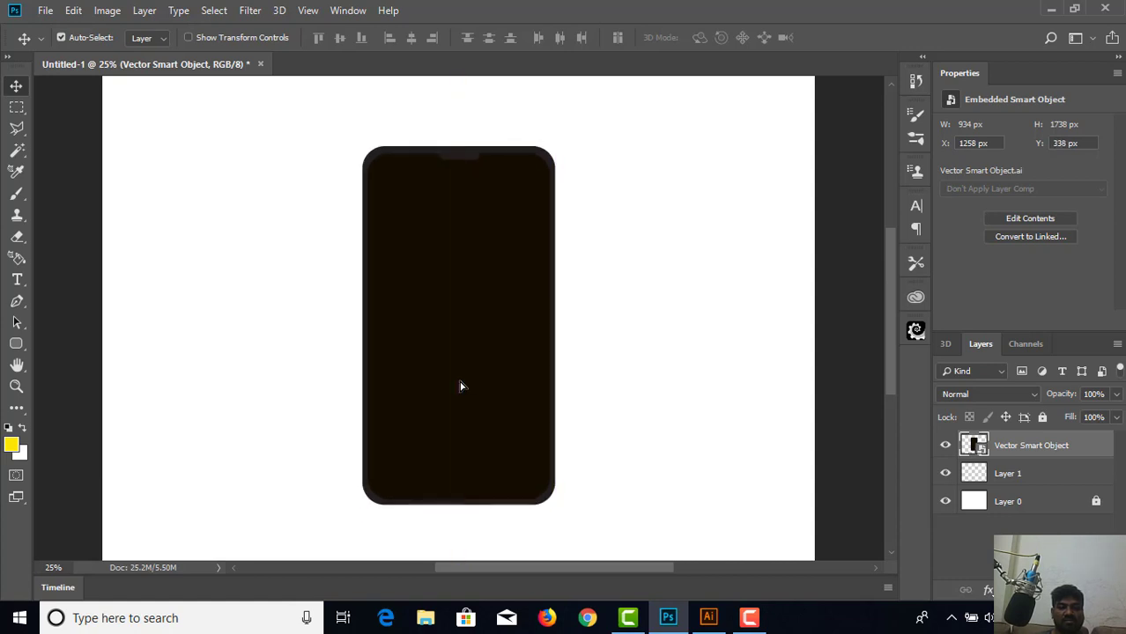
Switch to Illustrator, hide Layer 3, and place the phone body rectangle alone into the Photoshop document as a smart object.
{"action": "left_click", "coordinate": [708, 617]}
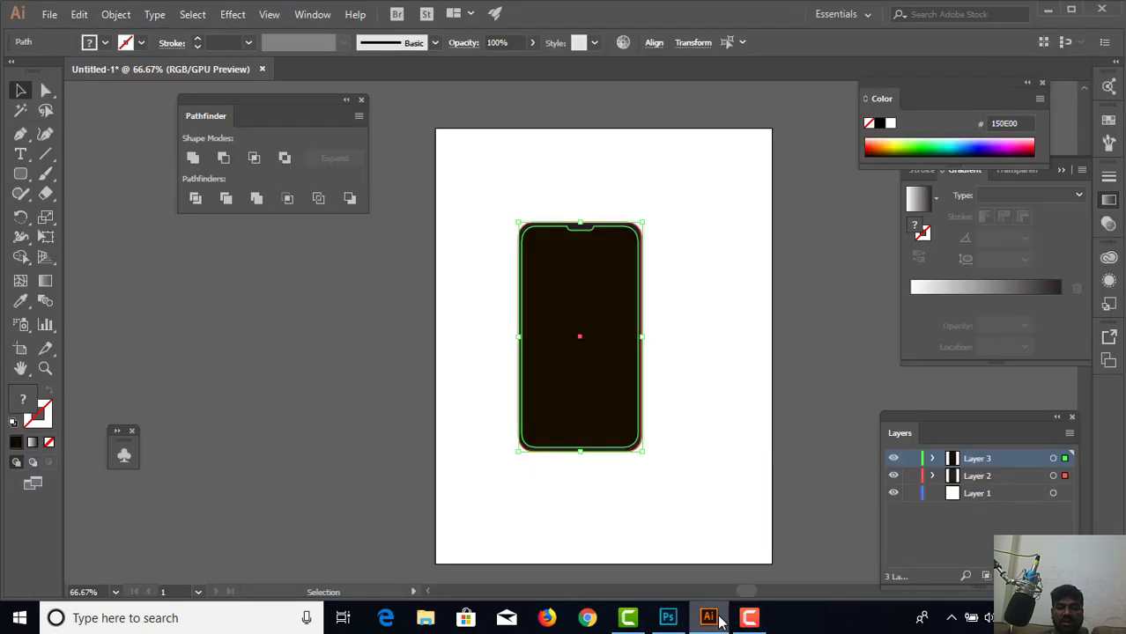
{"action": "left_click", "coordinate": [647, 456]}
{"action": "left_click", "coordinate": [590, 427]}
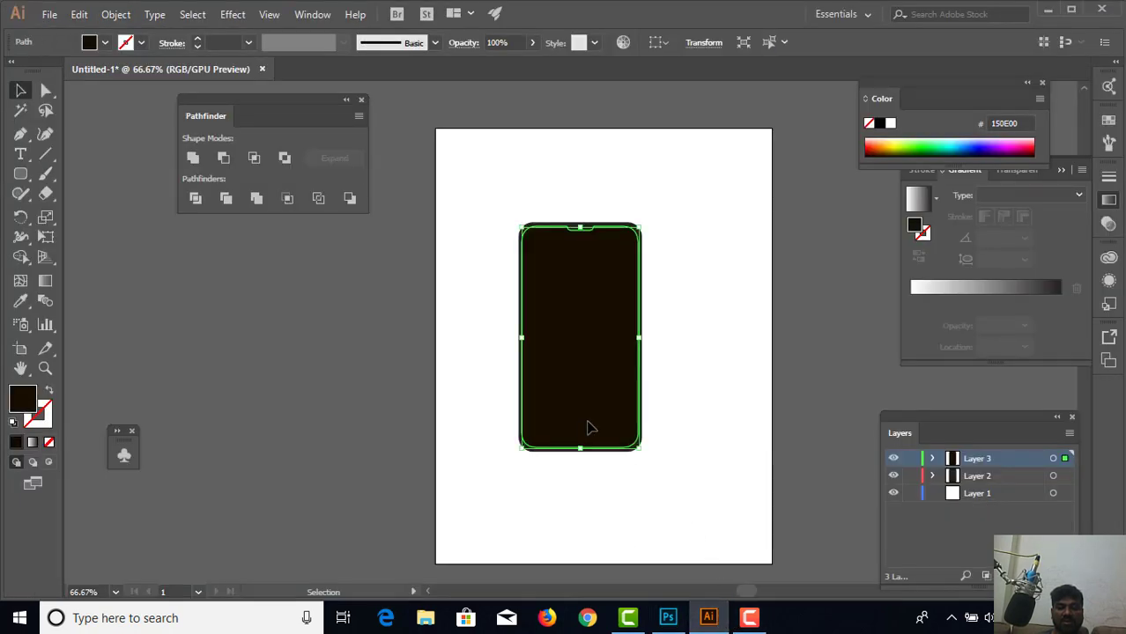
{"action": "left_click", "coordinate": [570, 490]}
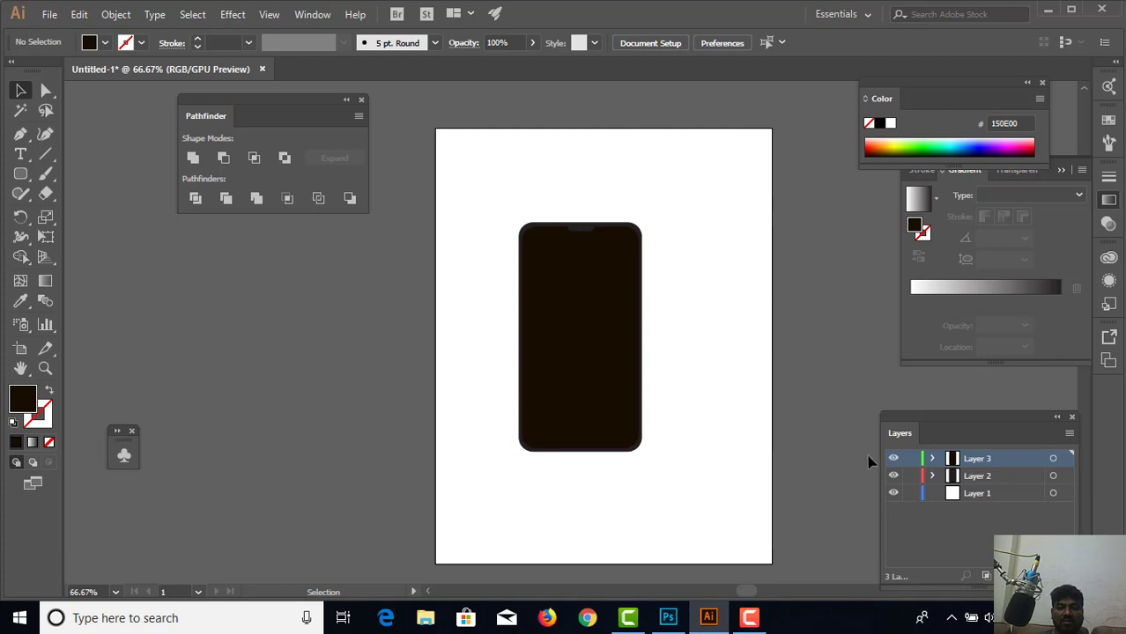
{"action": "left_click", "coordinate": [893, 458]}
{"action": "left_click_drag", "start_coordinate": [573, 397], "coordinate": [582, 336]}
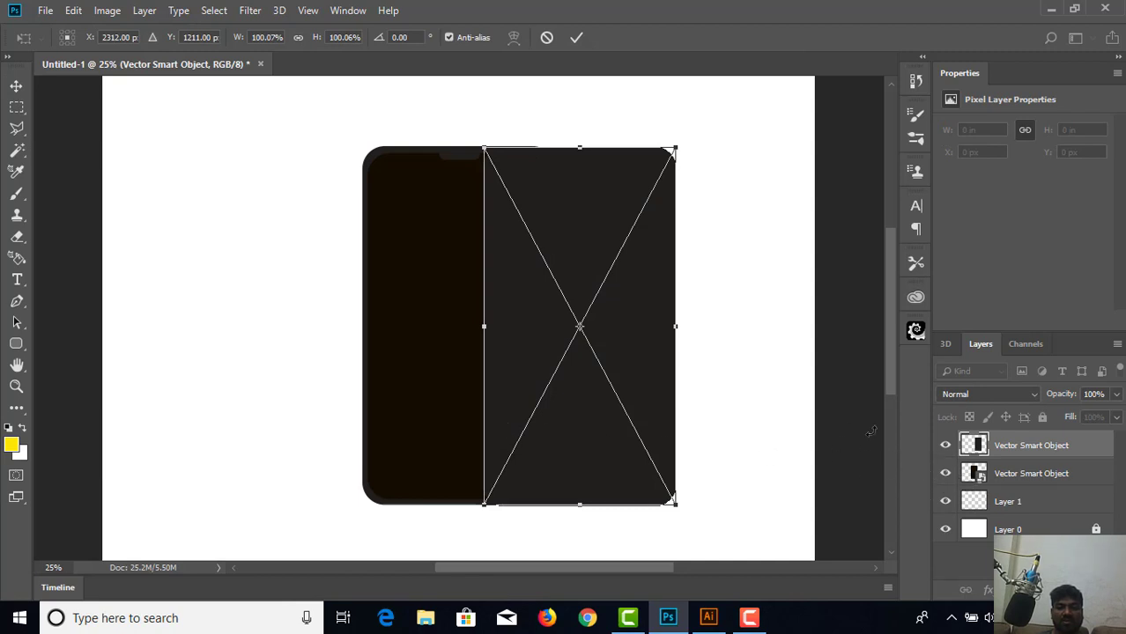
{"action": "left_click", "coordinate": [576, 39]}
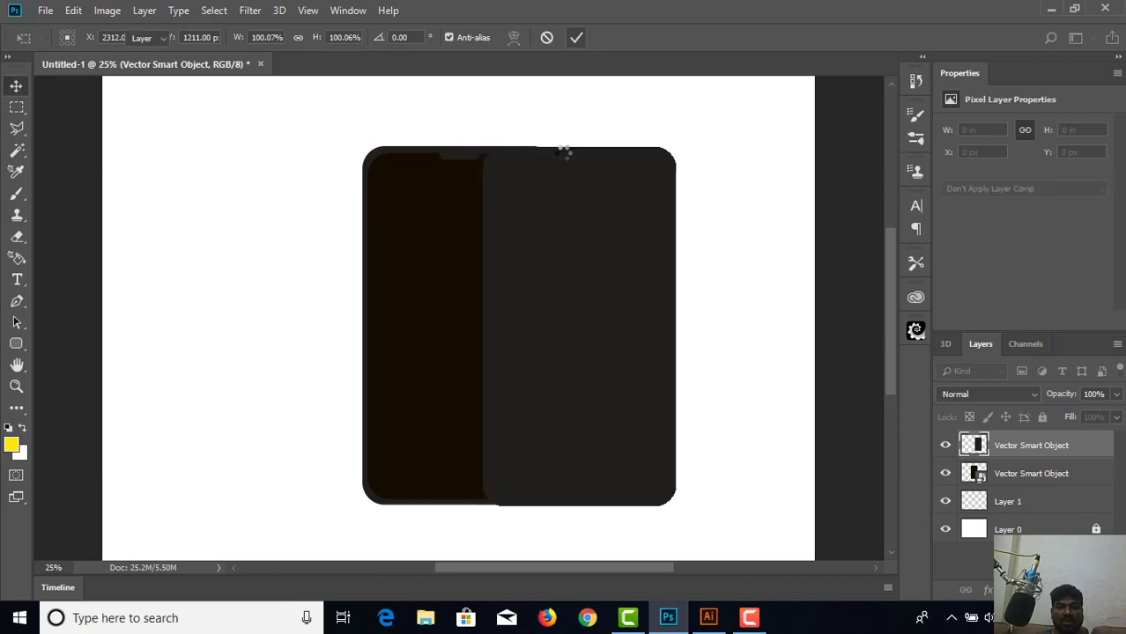
Hide the complete phone's smart object and move the body rectangle up and left to about X 1225 px, Y 170 px.
{"action": "left_click", "coordinate": [945, 473]}
{"action": "left_click_drag", "start_coordinate": [529, 390], "coordinate": [434, 357]}
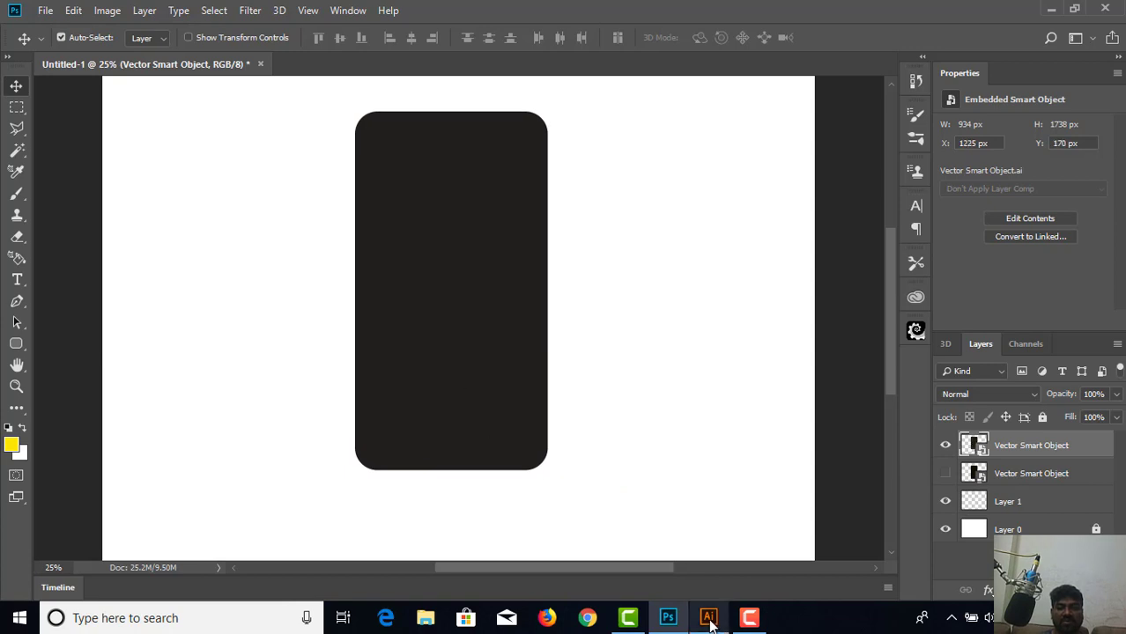
Switch to Illustrator, show Layer 3 in place of Layer 2, and bring the notched screen shape alone into the Photoshop document.
{"action": "left_click", "coordinate": [709, 618]}
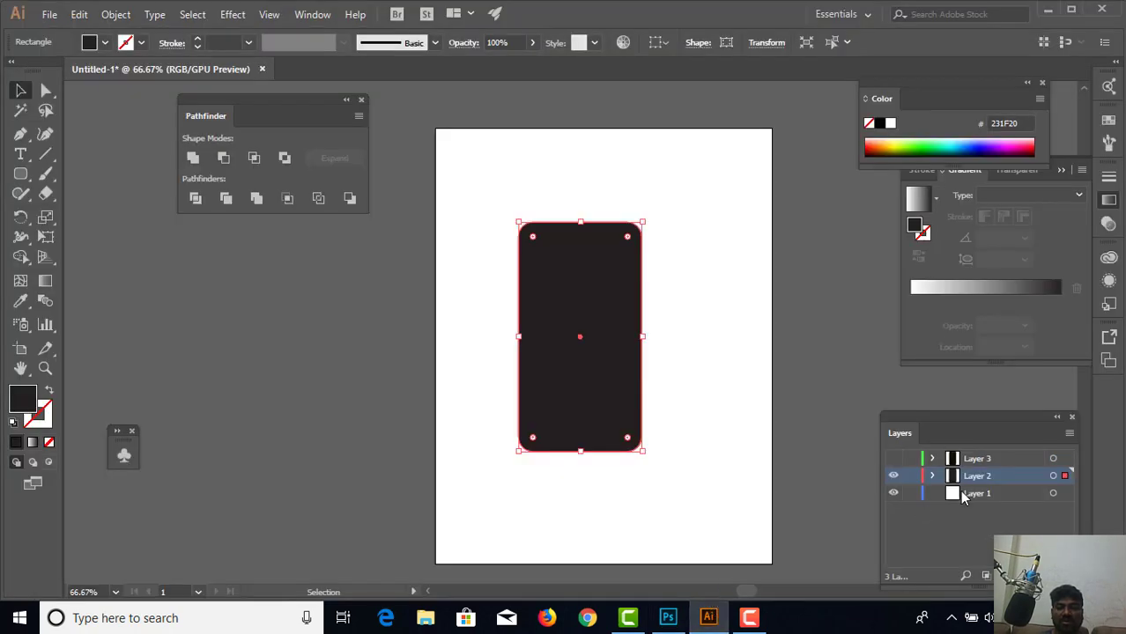
{"action": "left_click", "coordinate": [892, 459]}
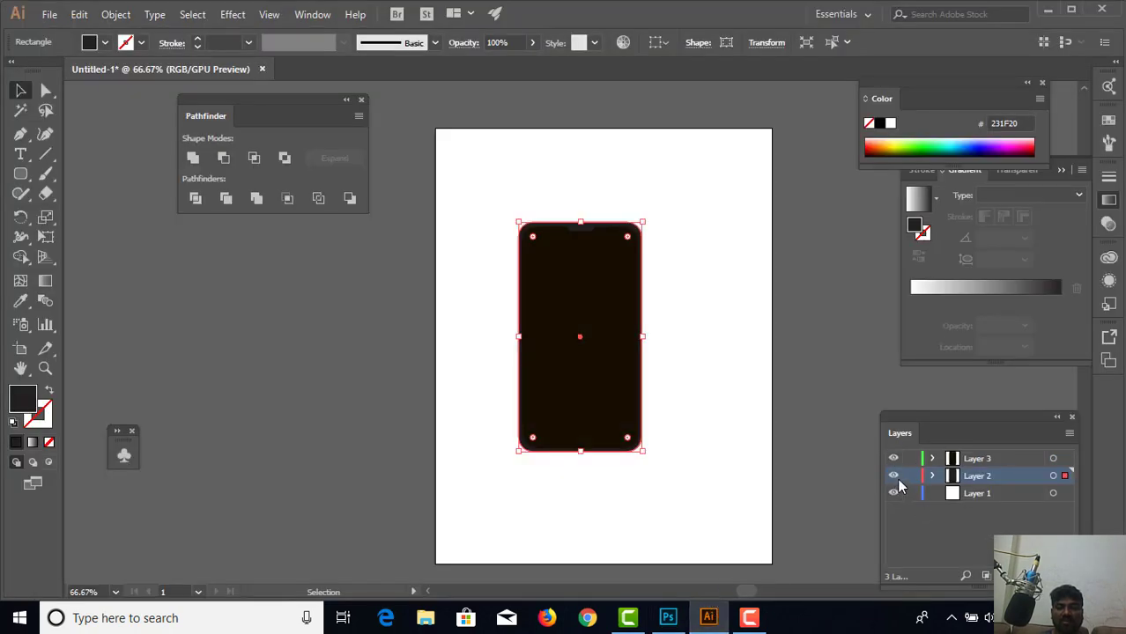
{"action": "left_click", "coordinate": [893, 476]}
{"action": "left_click_drag", "start_coordinate": [603, 397], "coordinate": [617, 357]}
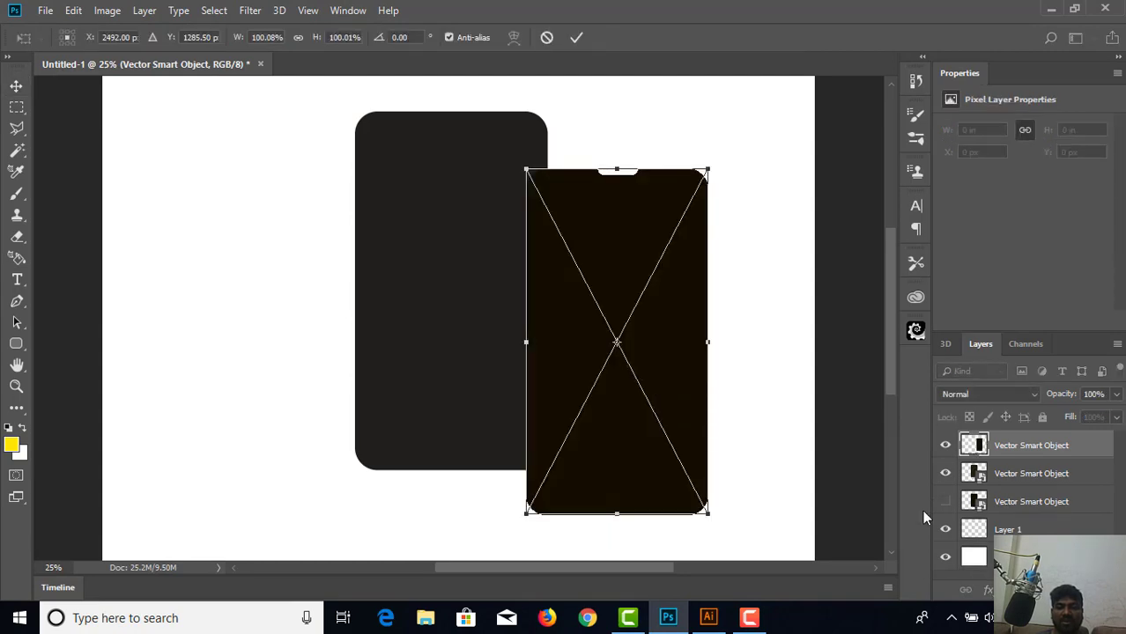
Switch to Illustrator, make the phone body's Layer 2 visible again, and return to Photoshop.
{"action": "left_click", "coordinate": [708, 617]}
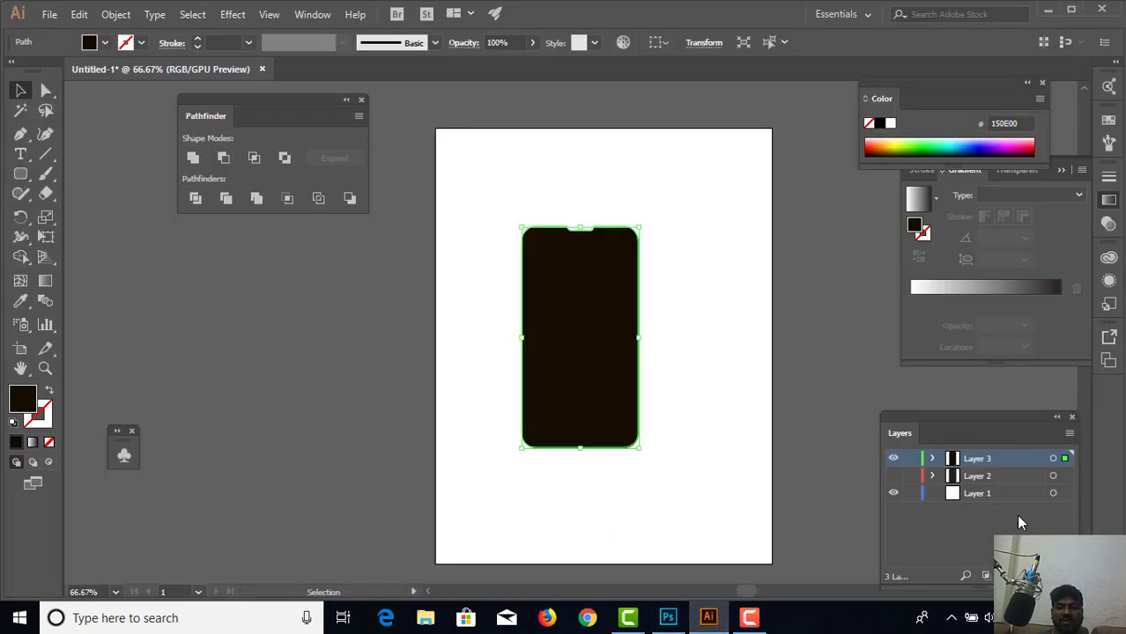
{"action": "left_click", "coordinate": [894, 477]}
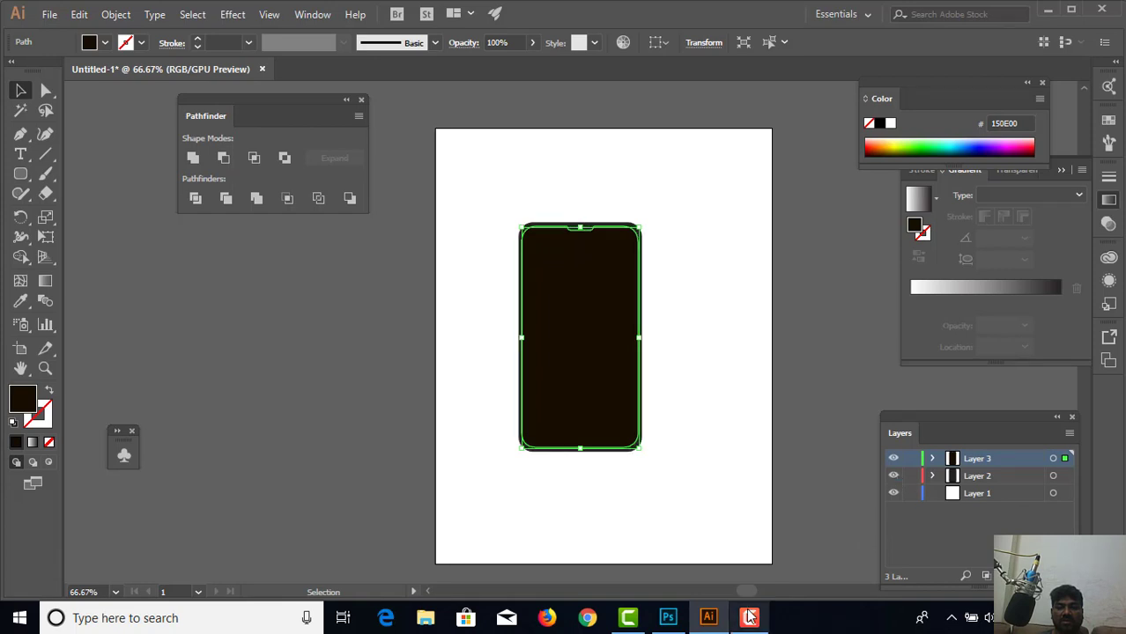
{"action": "left_click", "coordinate": [668, 618]}
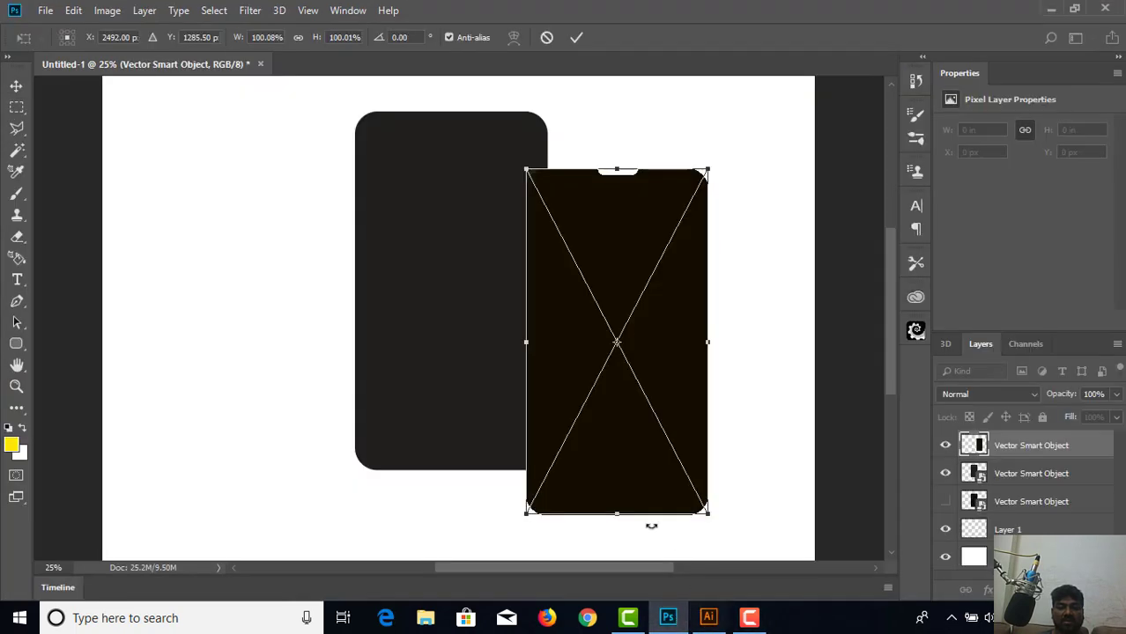
Move the notched screen onto the phone body at X 1250 px, Y 201 px and commit the placement.
{"action": "left_click_drag", "start_coordinate": [620, 470], "coordinate": [457, 416]}
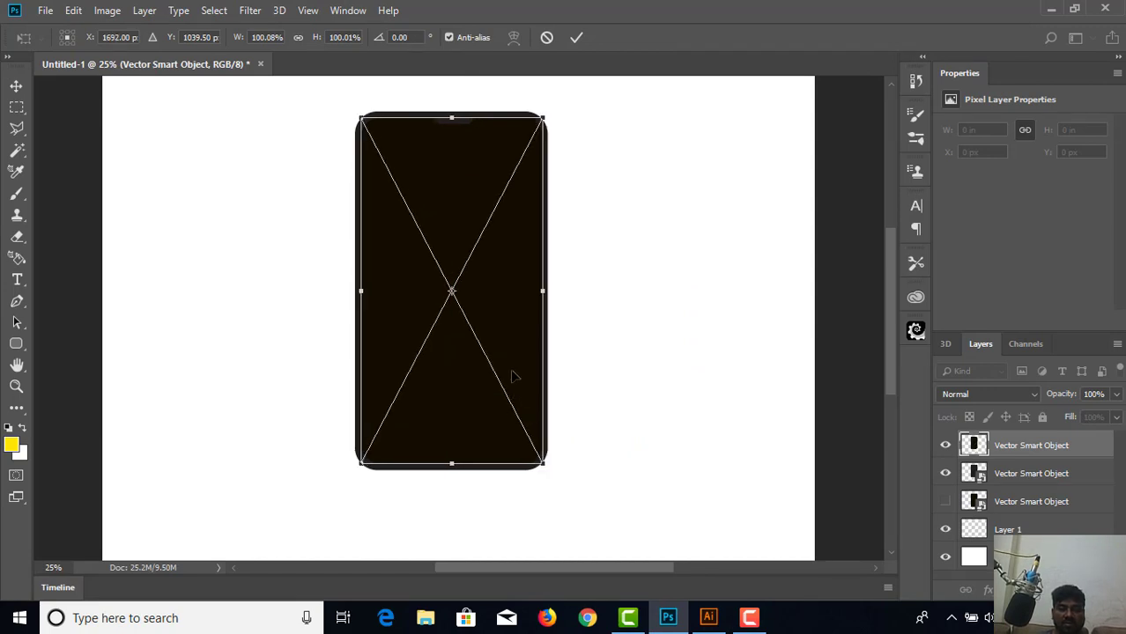
{"action": "key", "text": "ctrl+plus"}
{"action": "key", "text": "ctrl+plus"}
{"action": "left_click_drag", "start_coordinate": [378, 229], "coordinate": [378, 422]}
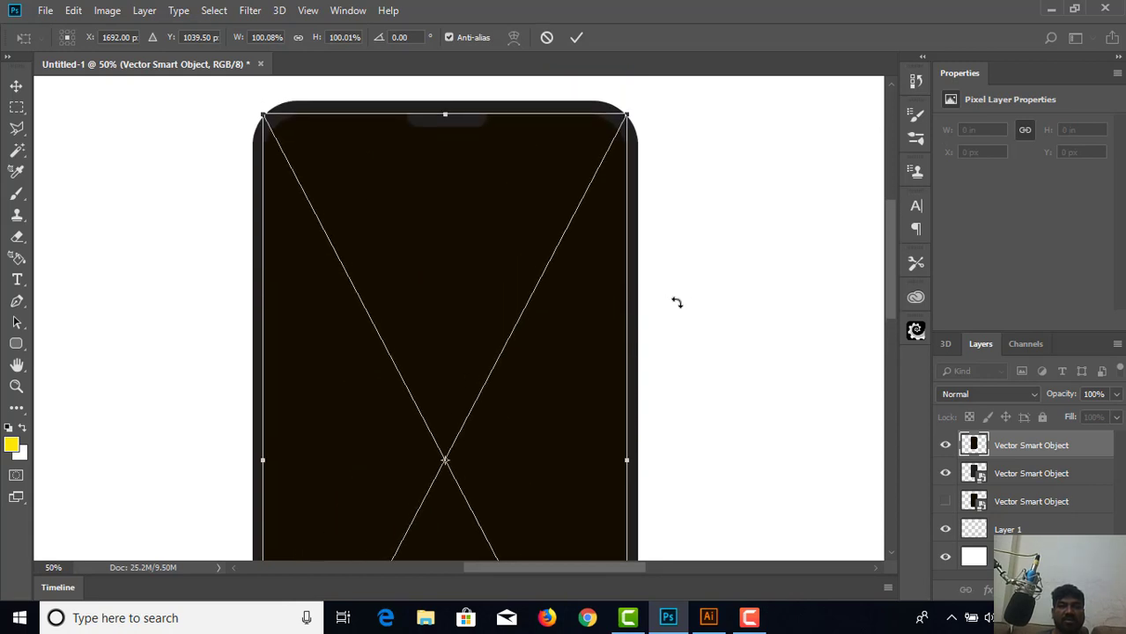
{"action": "left_click", "coordinate": [576, 37]}
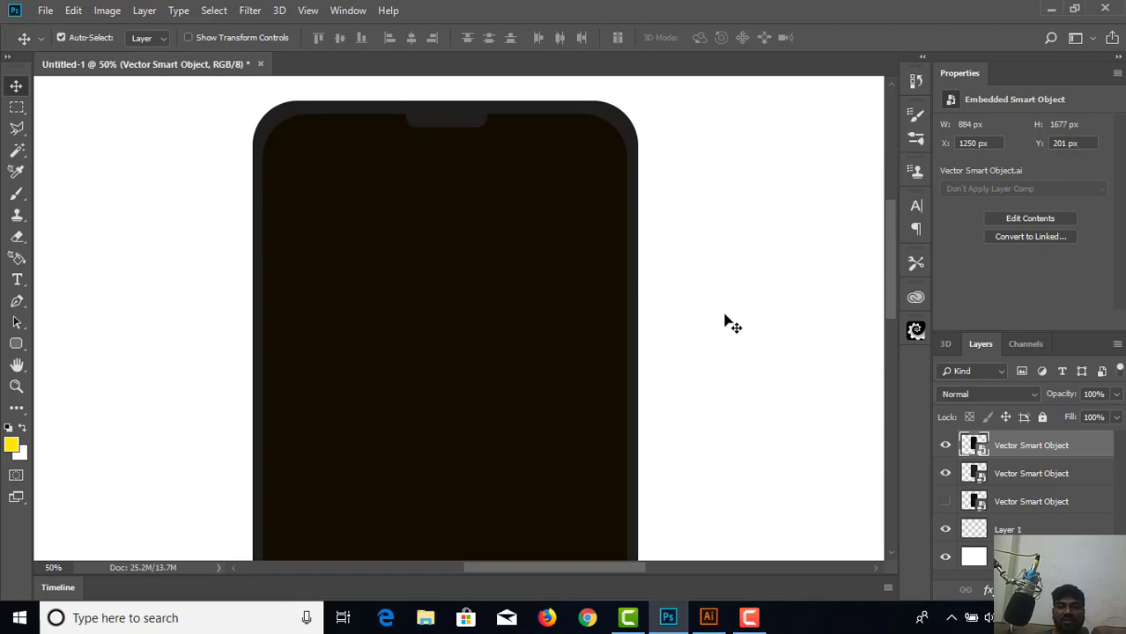
Hide the screen's smart object and move the phone body straight down about 407 px to Y 577 px.
{"action": "left_click", "coordinate": [945, 445]}
{"action": "left_click", "coordinate": [460, 436]}
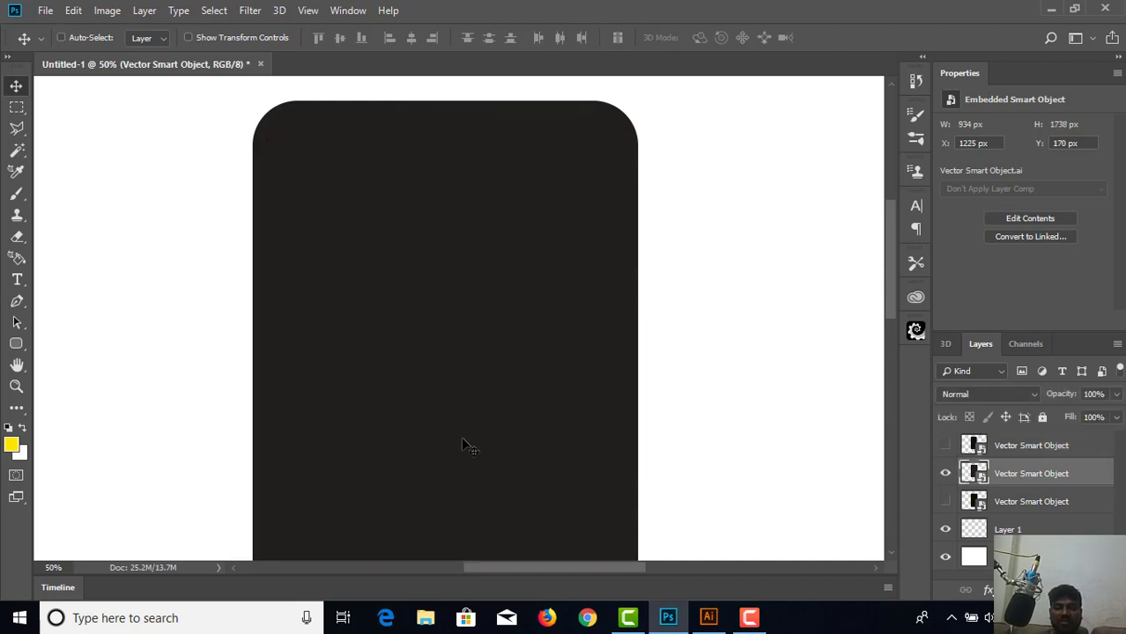
{"action": "key", "text": "ctrl+minus"}
{"action": "key", "text": "ctrl+minus"}
{"action": "left_click_drag", "start_coordinate": [597, 405], "coordinate": [586, 184]}
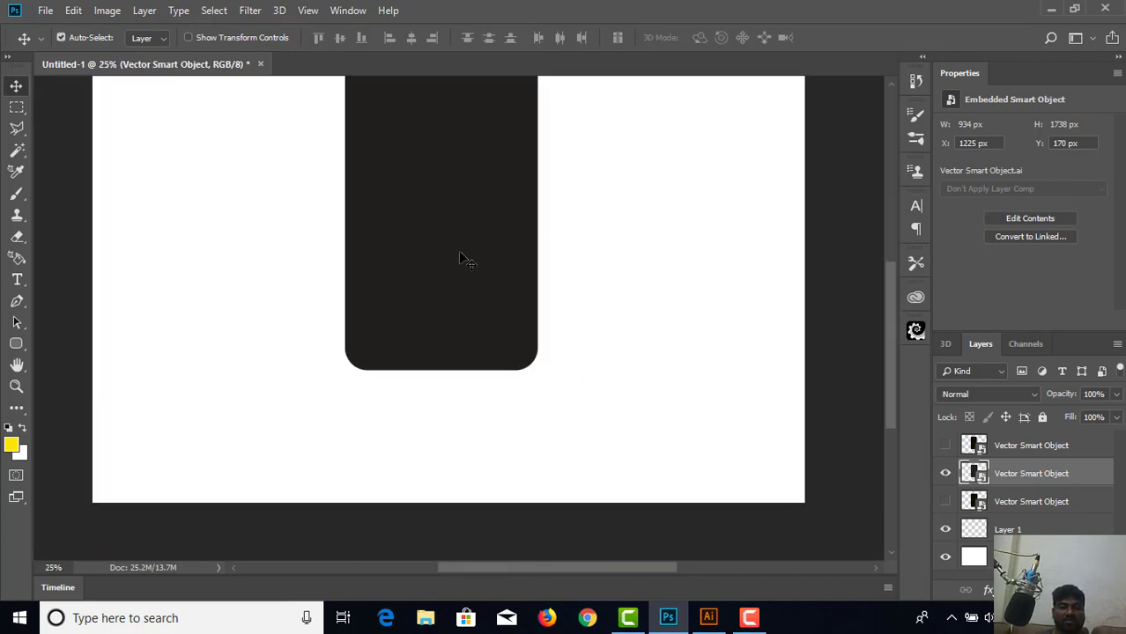
{"action": "left_click_drag", "start_coordinate": [460, 261], "coordinate": [459, 344]}
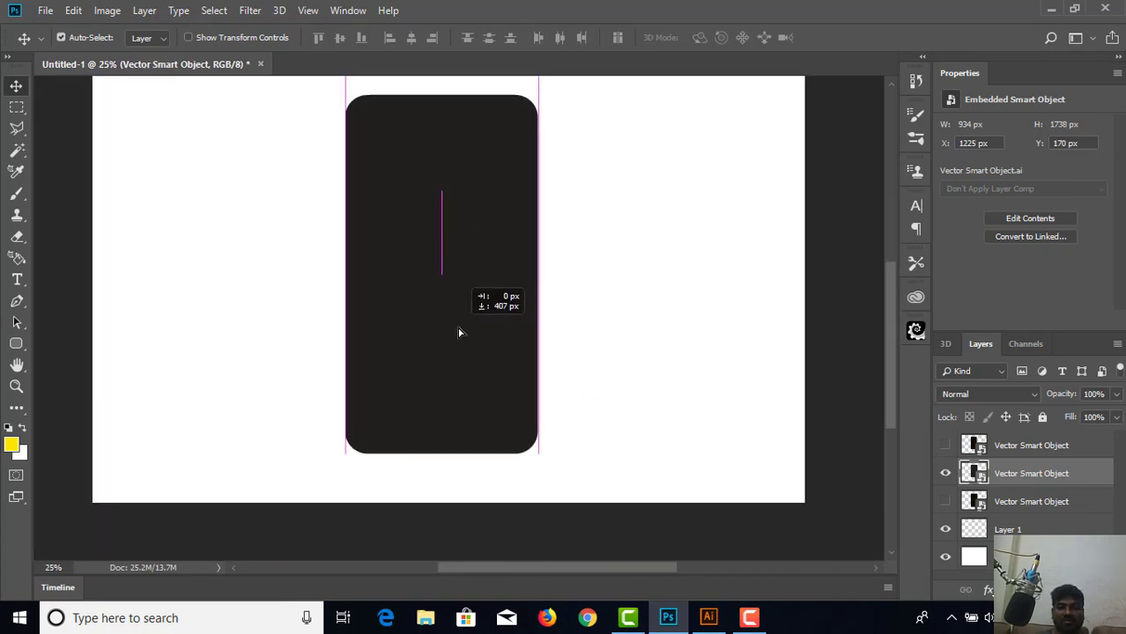
Show the screen again and fit it inside the moved phone body at about X 1243 px, Y 612 px.
{"action": "left_click", "coordinate": [945, 445]}
{"action": "left_click_drag", "start_coordinate": [441, 255], "coordinate": [447, 335]}
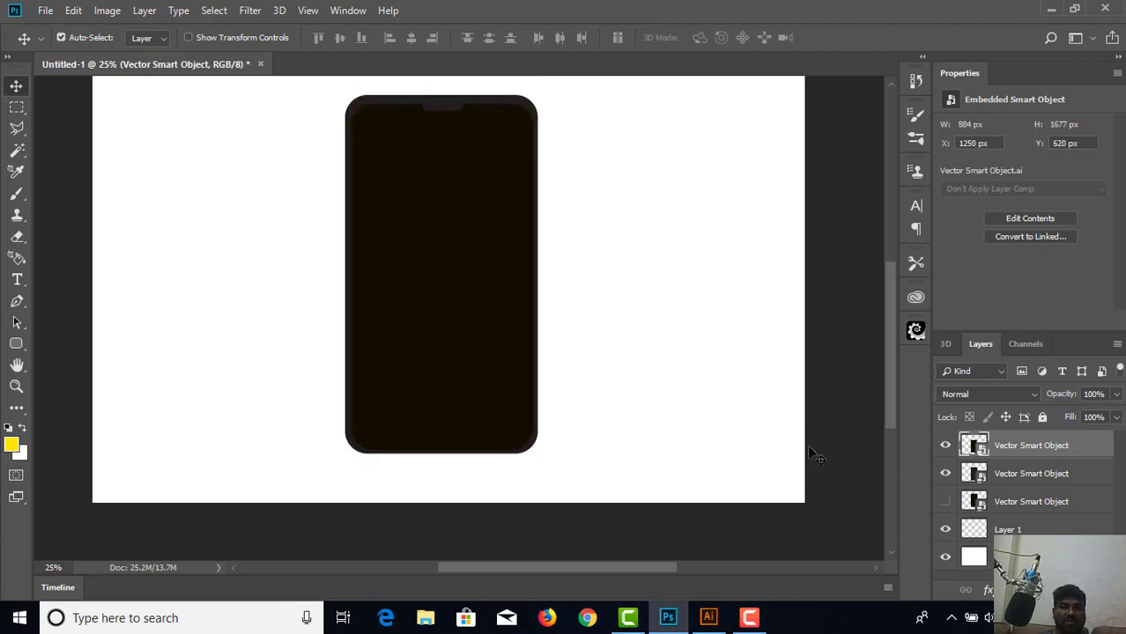
{"action": "key", "text": "Down"}
{"action": "key", "text": "Down"}
{"action": "key", "text": "Down"}
{"action": "key", "text": "Down"}
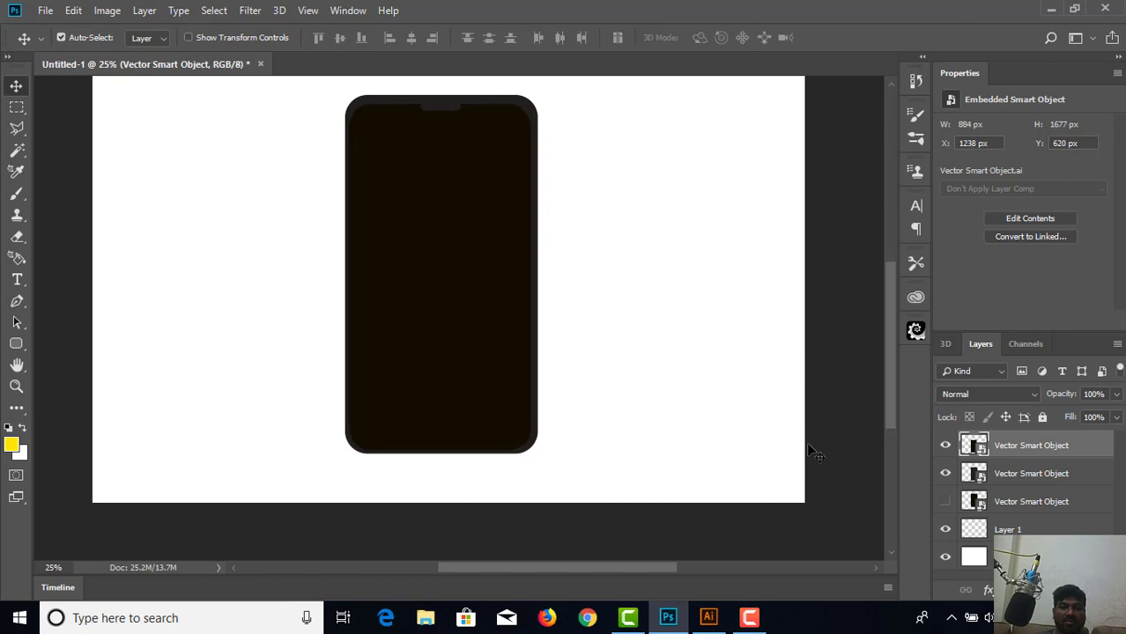
{"action": "left_click", "coordinate": [806, 444]}
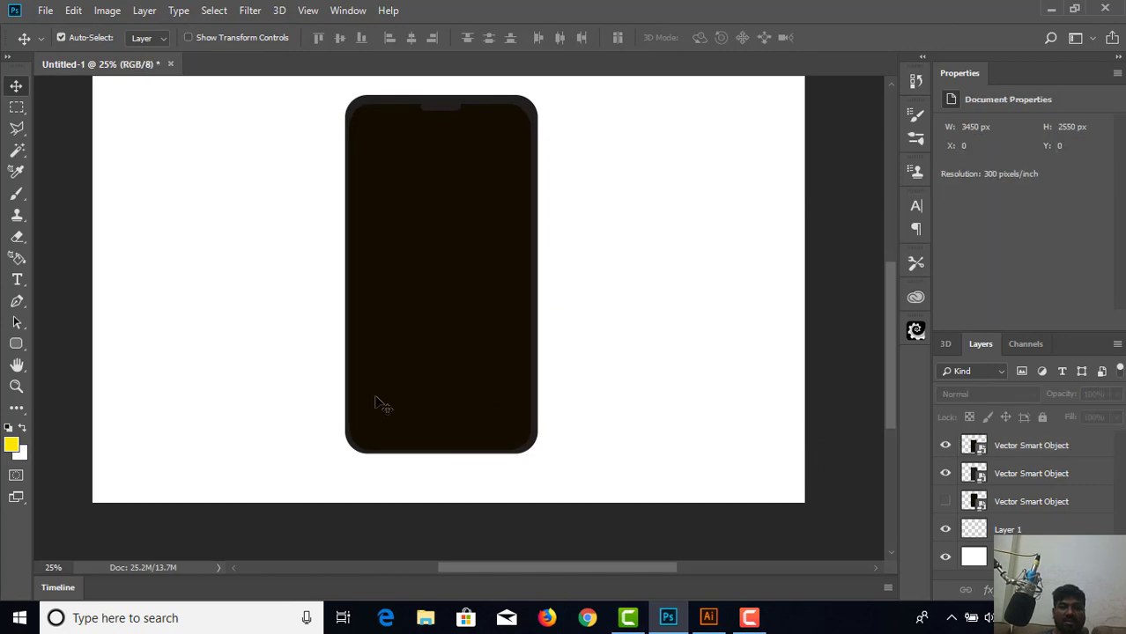
{"action": "left_click_drag", "start_coordinate": [395, 402], "coordinate": [502, 400]}
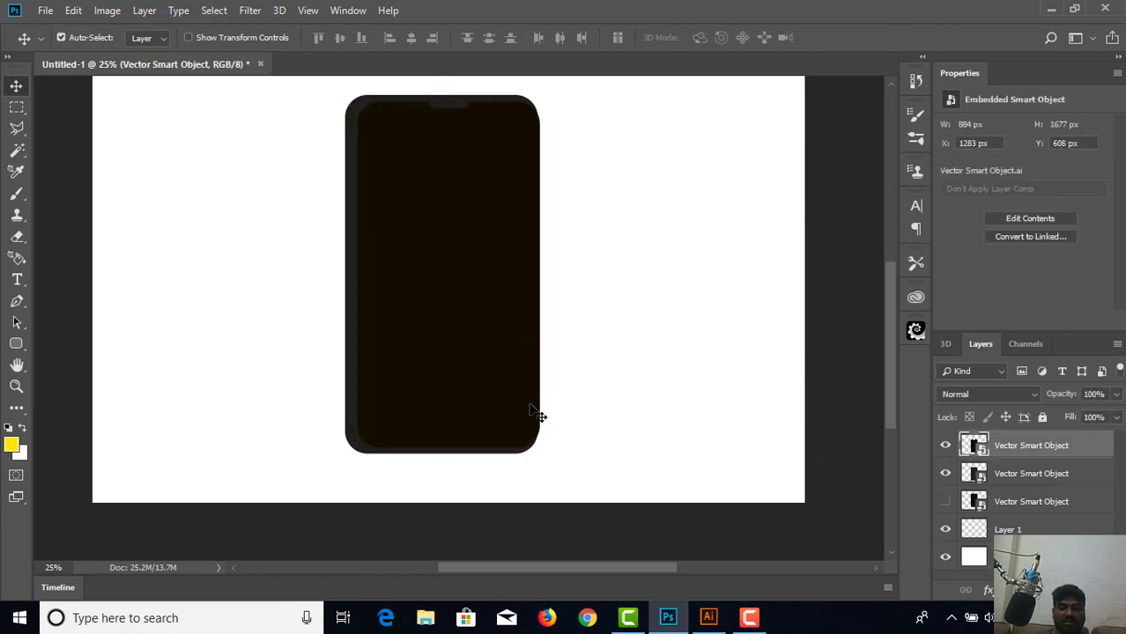
{"action": "key", "text": "Left"}
{"action": "key", "text": "Left"}
{"action": "key", "text": "Left"}
{"action": "key", "text": "Left"}
{"action": "key", "text": "Left"}
{"action": "key", "text": "Left"}
{"action": "key", "text": "Left"}
{"action": "key", "text": "Left"}
{"action": "key", "text": "Left"}
{"action": "key", "text": "Down"}
{"action": "key", "text": "Down"}
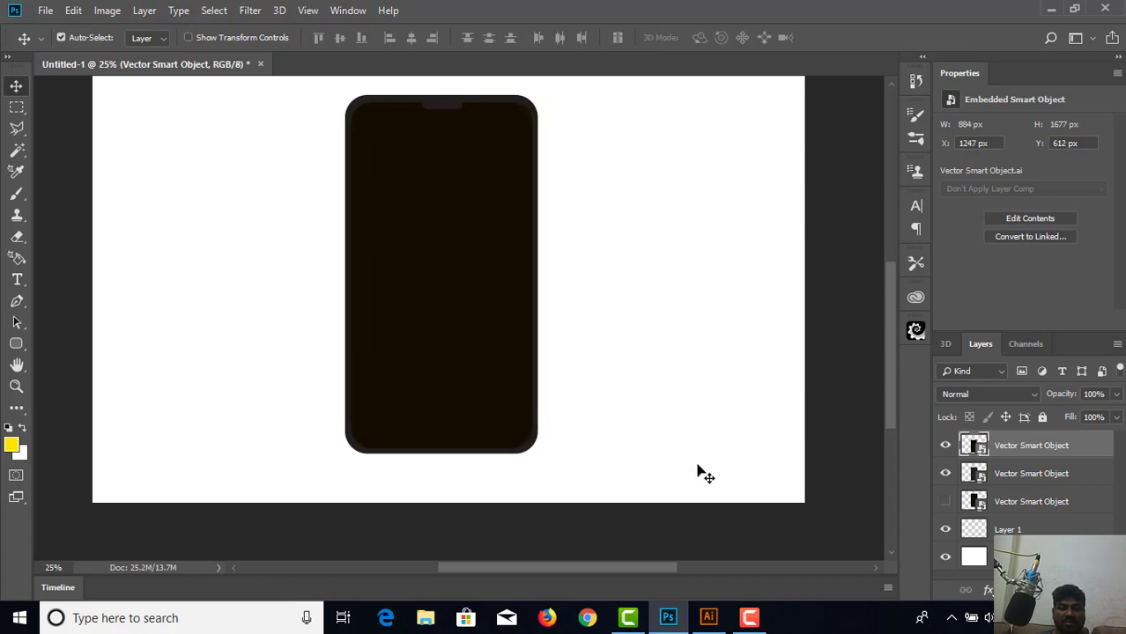
{"action": "key", "text": "Left"}
Hide the screen and create a new 3D extrusion from the phone body layer.
{"action": "left_click", "coordinate": [945, 446]}
{"action": "left_click", "coordinate": [451, 345]}
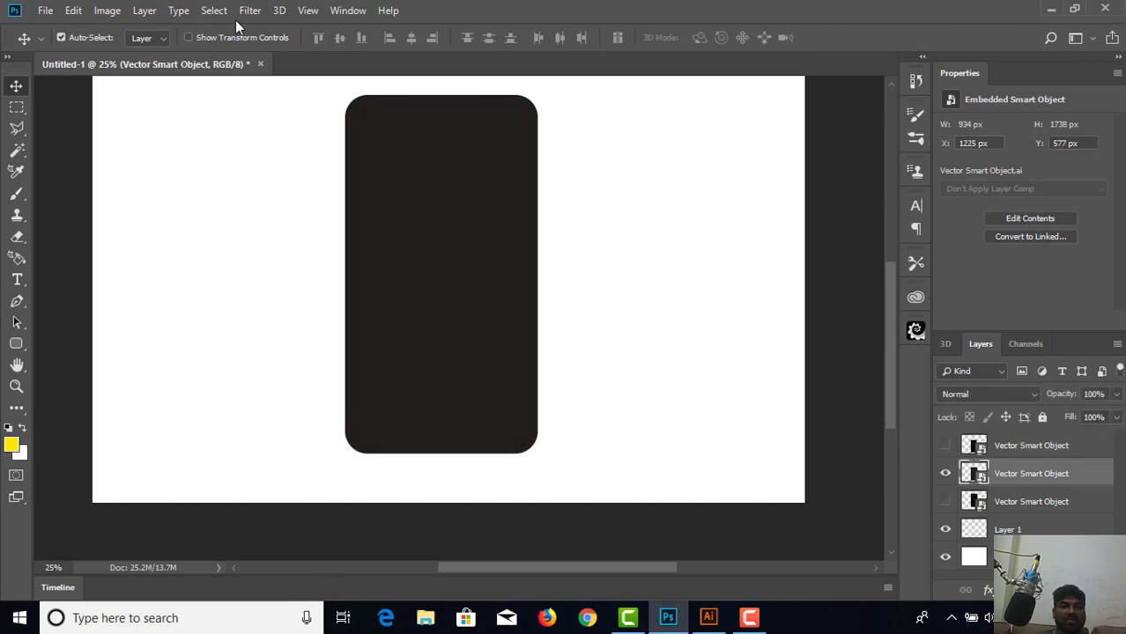
{"action": "left_click", "coordinate": [278, 10]}
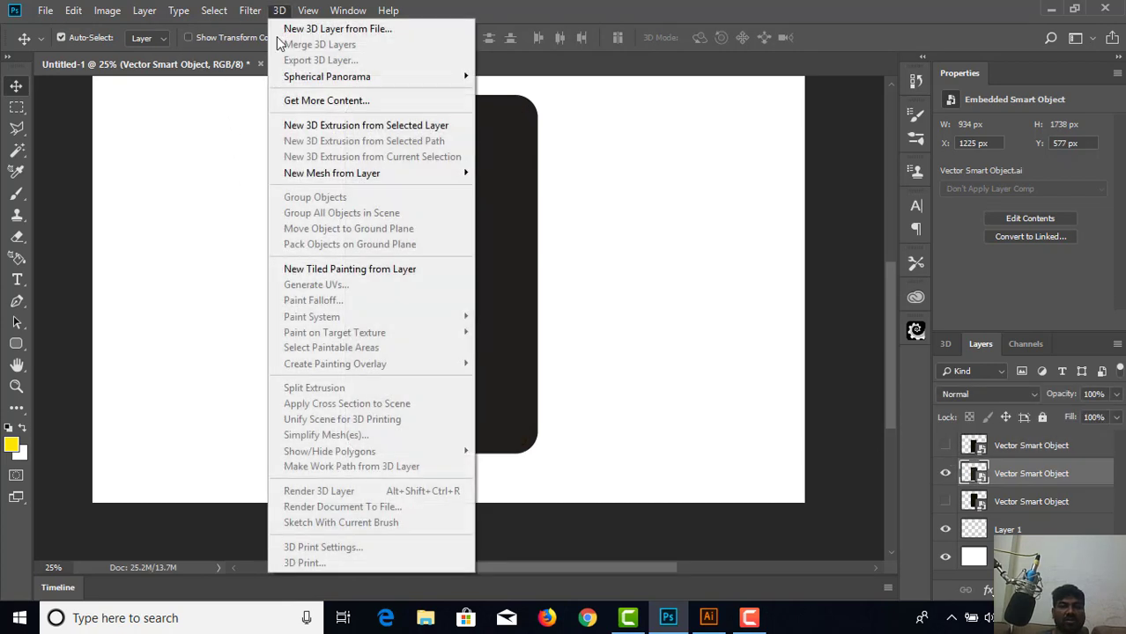
{"action": "left_click", "coordinate": [340, 128]}
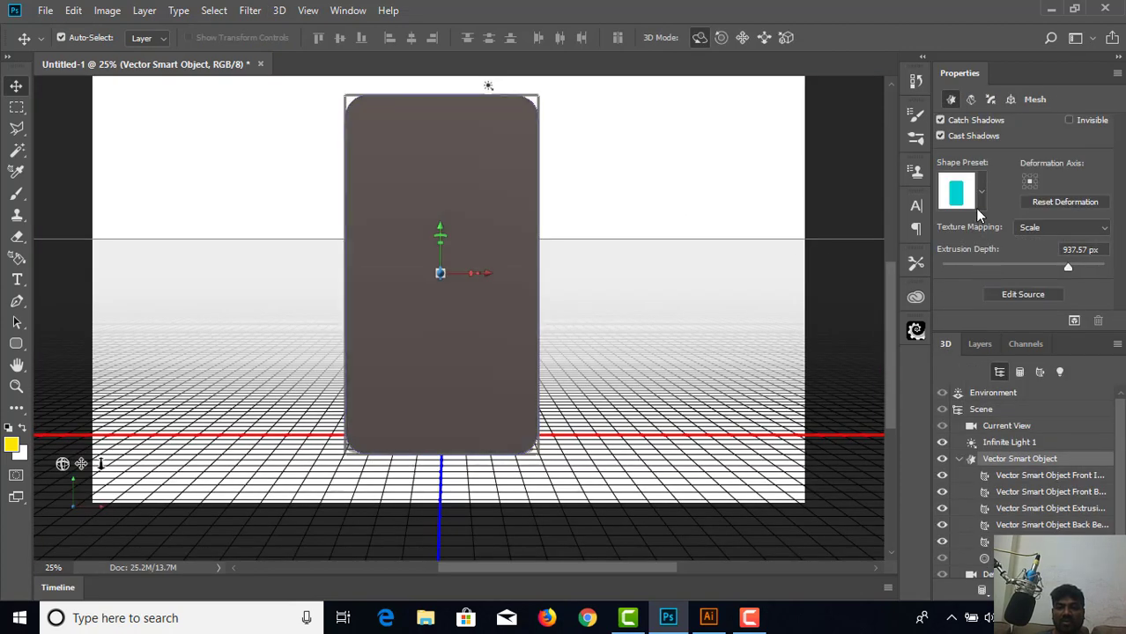
Set the phone body's extrusion depth to 50 px and orbit its 3D camera slightly to show an edge.
{"action": "left_click", "coordinate": [1083, 249]}
{"action": "type", "text": "50"}
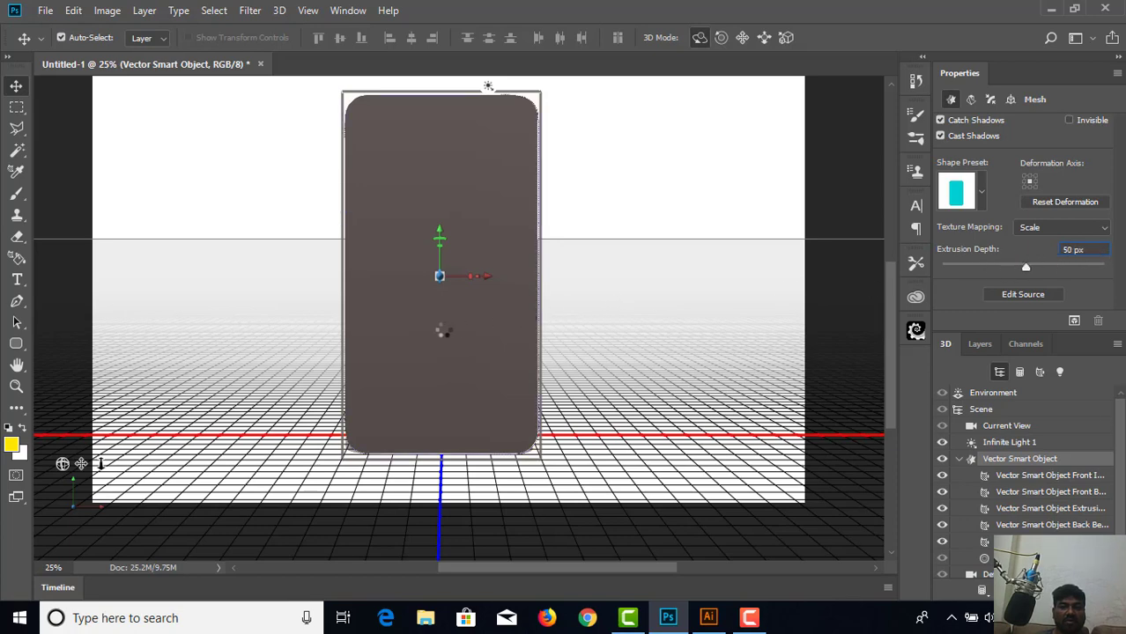
{"action": "left_click", "coordinate": [338, 352]}
{"action": "mouse_move", "coordinate": [340, 352]}
{"action": "left_mouse_down"}
{"action": "mouse_move", "coordinate": [477, 366]}
{"action": "mouse_move", "coordinate": [440, 354]}
{"action": "mouse_move", "coordinate": [407, 373]}
{"action": "mouse_move", "coordinate": [319, 359]}
{"action": "mouse_move", "coordinate": [344, 357]}
{"action": "left_mouse_up"}
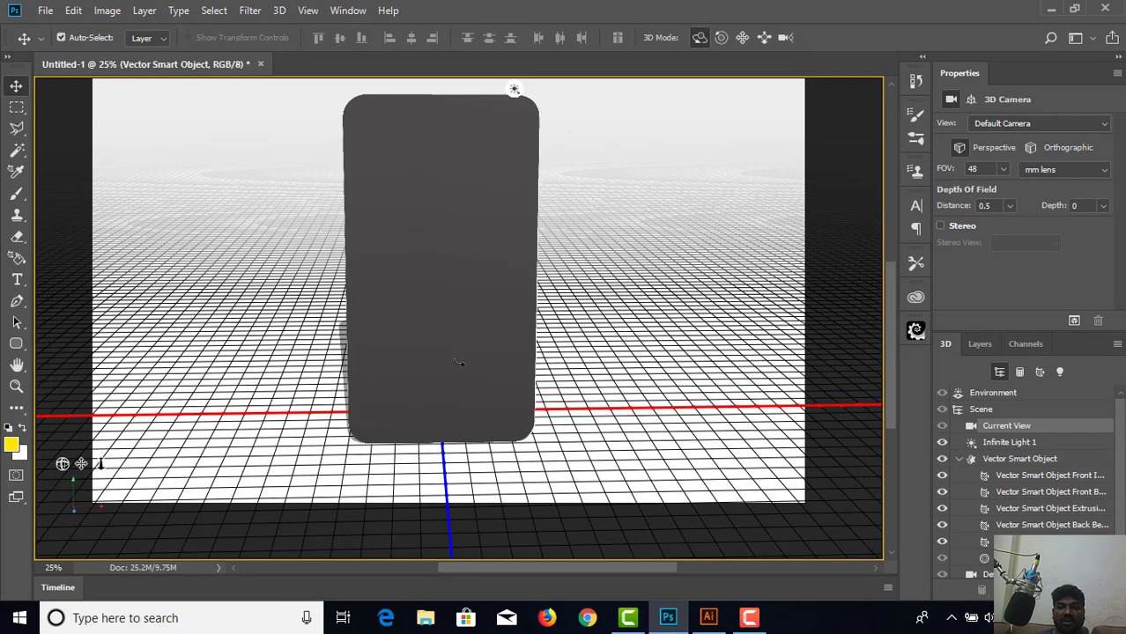
Show the flat screen over the extruded body and nudge it vertically to Y 600 px.
{"action": "left_click", "coordinate": [975, 348]}
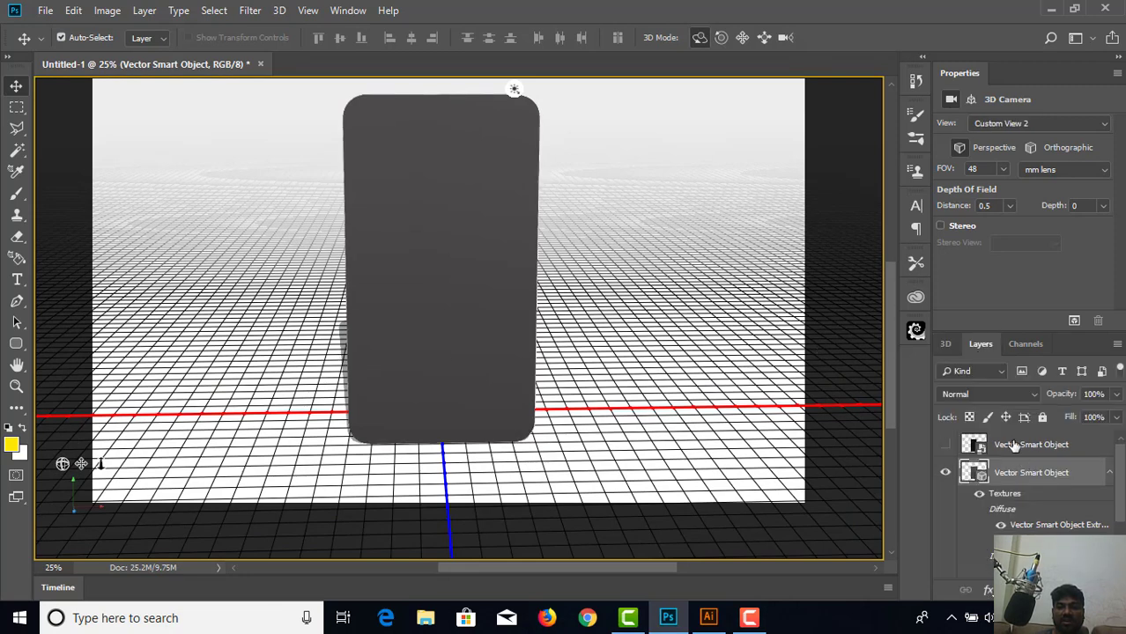
{"action": "left_click", "coordinate": [943, 444]}
{"action": "left_click", "coordinate": [949, 447]}
{"action": "left_click", "coordinate": [945, 447]}
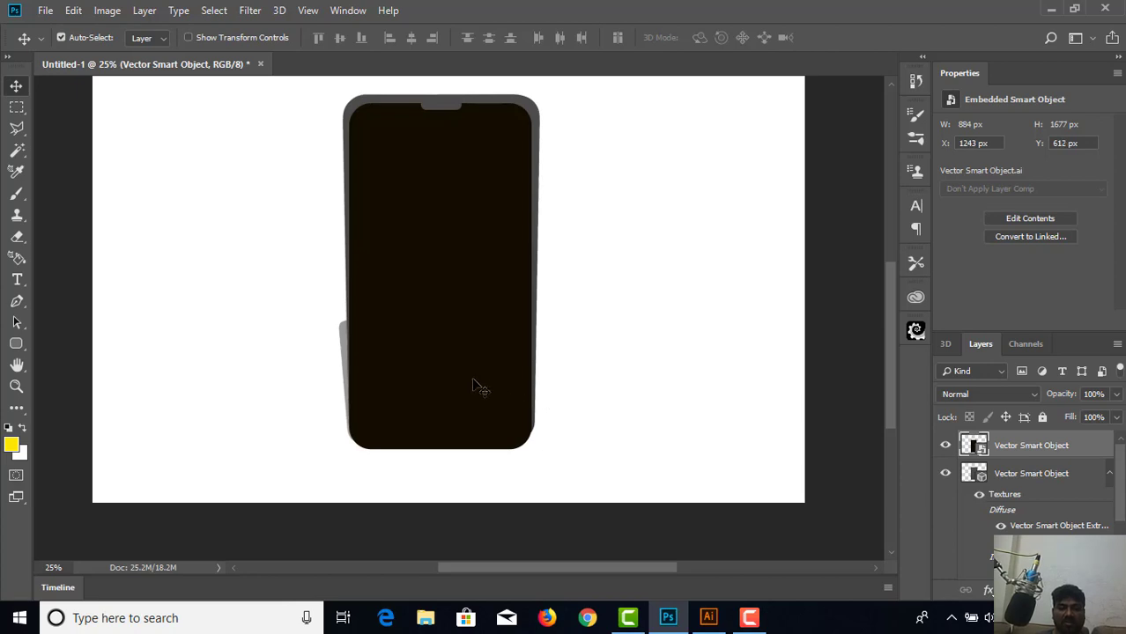
{"action": "key", "text": "Up"}
{"action": "key", "text": "Up"}
{"action": "key", "text": "Up"}
{"action": "key", "text": "Up"}
{"action": "key", "text": "Up"}
{"action": "key", "text": "Up"}
{"action": "key", "text": "Up"}
{"action": "key", "text": "Up"}
{"action": "key", "text": "Up"}
{"action": "key", "text": "Up"}
{"action": "key", "text": "Up"}
{"action": "key", "text": "Up"}
{"action": "key", "text": "Up"}
{"action": "key", "text": "Up"}
{"action": "key", "text": "Up"}
{"action": "key", "text": "Up"}
{"action": "key", "text": "Up"}
{"action": "key", "text": "Up"}
{"action": "key", "text": "Up"}
{"action": "key", "text": "Up"}
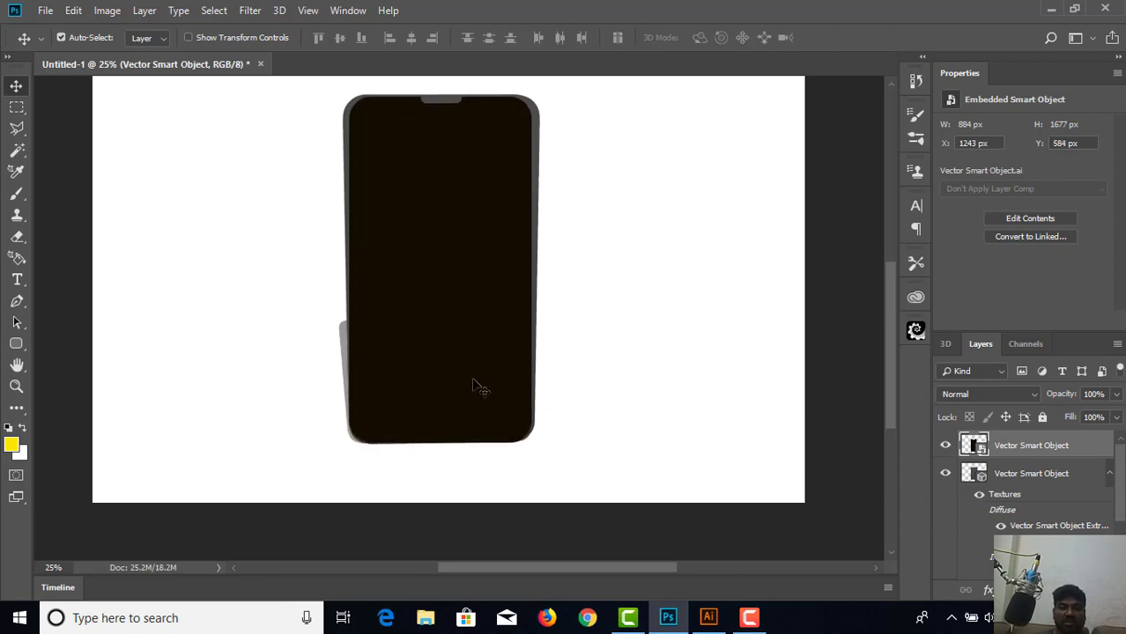
{"action": "key", "text": "Up"}
{"action": "key", "text": "Up"}
{"action": "key", "text": "Up"}
{"action": "key", "text": "Up"}
{"action": "key", "text": "Up"}
{"action": "key", "text": "Up"}
{"action": "key", "text": "Up"}
{"action": "key", "text": "Up"}
{"action": "key", "text": "Up"}
{"action": "key", "text": "Up"}
{"action": "key", "text": "Up"}
{"action": "key", "text": "Up"}
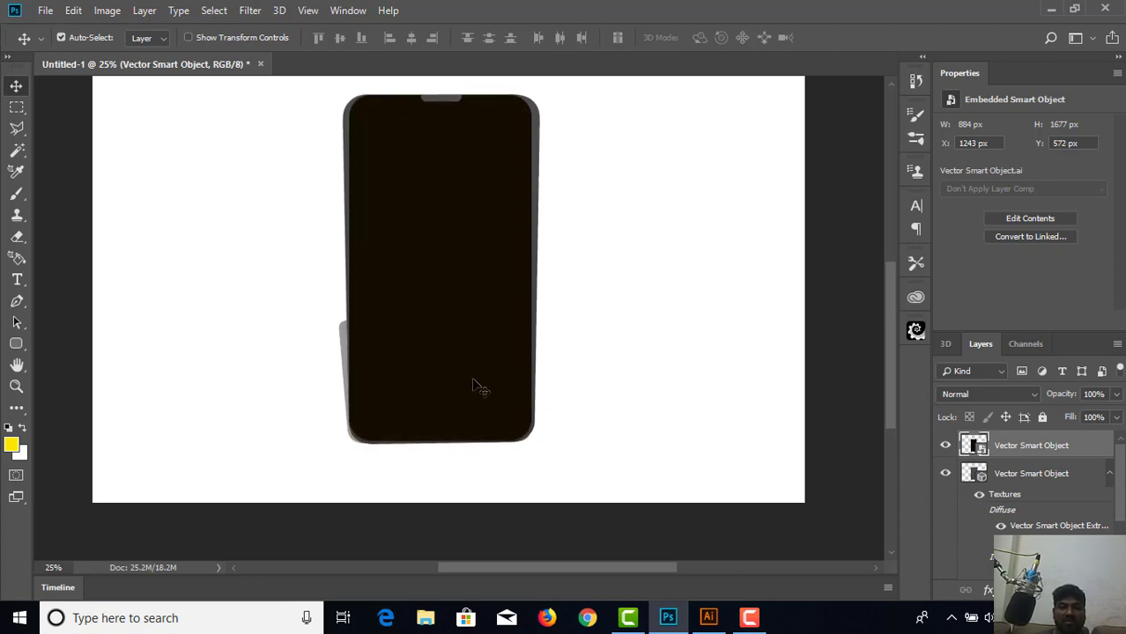
{"action": "key", "text": "Down"}
{"action": "key", "text": "Down"}
{"action": "key", "text": "Down"}
{"action": "key", "text": "Down"}
{"action": "key", "text": "Down"}
{"action": "key", "text": "Down"}
{"action": "key", "text": "Down"}
{"action": "key", "text": "Down"}
{"action": "key", "text": "Down"}
{"action": "key", "text": "Down"}
{"action": "key", "text": "Down"}
{"action": "key", "text": "Down"}
{"action": "key", "text": "Down"}
{"action": "key", "text": "Down"}
{"action": "key", "text": "Down"}
{"action": "key", "text": "Down"}
{"action": "key", "text": "Down"}
{"action": "key", "text": "Down"}
{"action": "key", "text": "Down"}
{"action": "key", "text": "Down"}
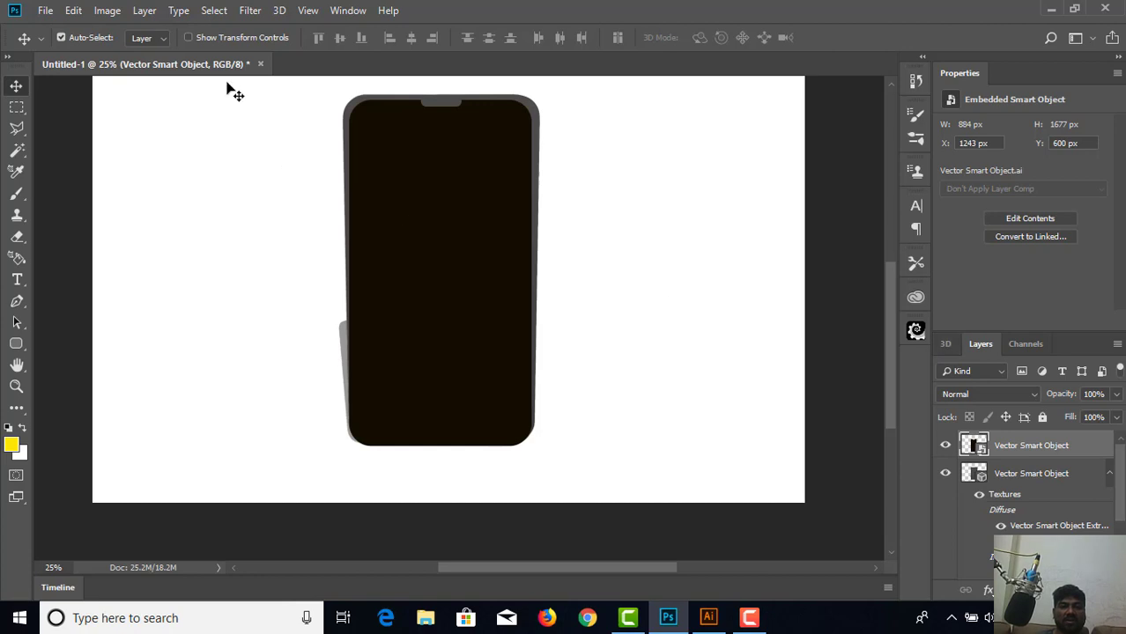
Create a 3D extrusion from the notched screen layer with an extrusion depth of 2 px.
{"action": "left_click", "coordinate": [279, 10]}
{"action": "left_click", "coordinate": [345, 125]}
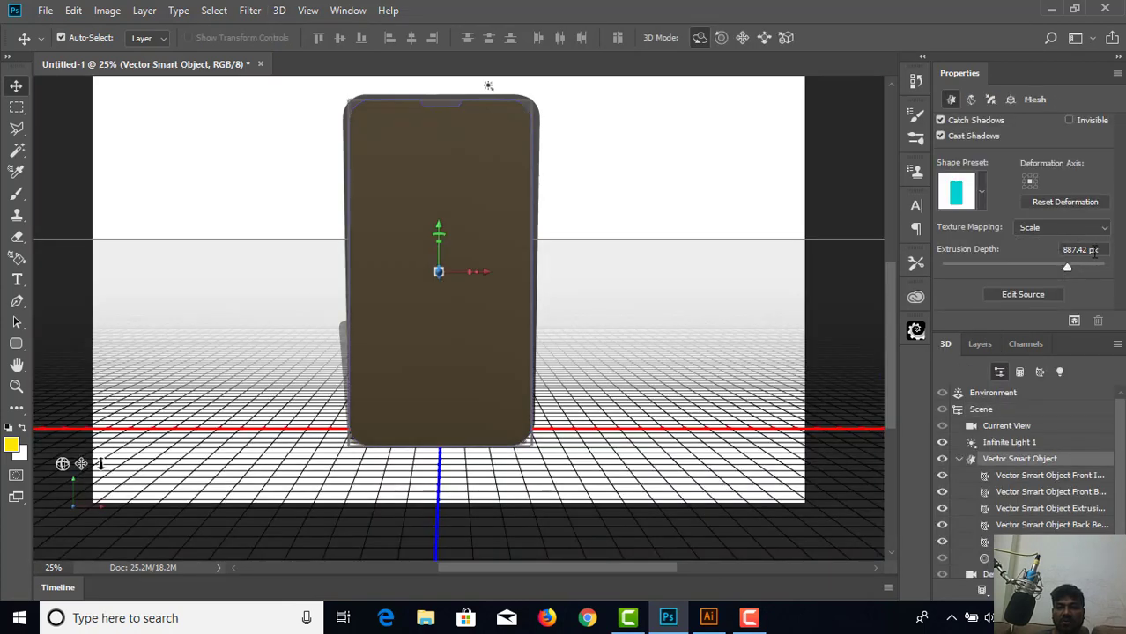
{"action": "left_click", "coordinate": [1090, 250]}
{"action": "type", "text": "2"}
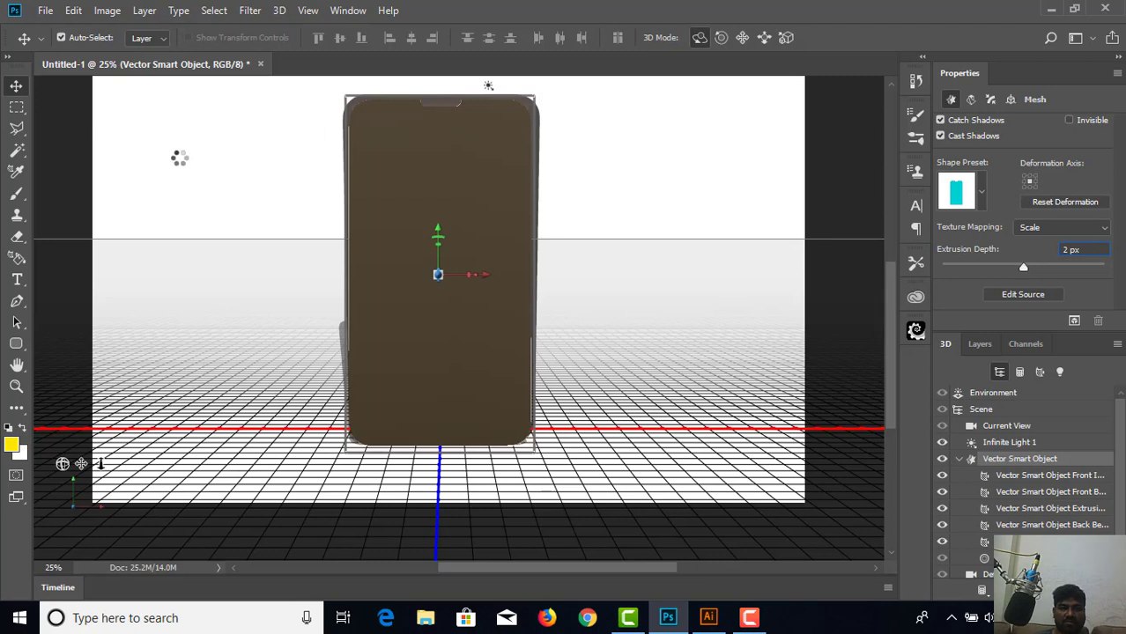
{"action": "key", "text": "ctrl+z"}
Orbit the extruded screen's 3D camera slightly to bring its perspective closer to the phone body's.
{"action": "left_click", "coordinate": [339, 182]}
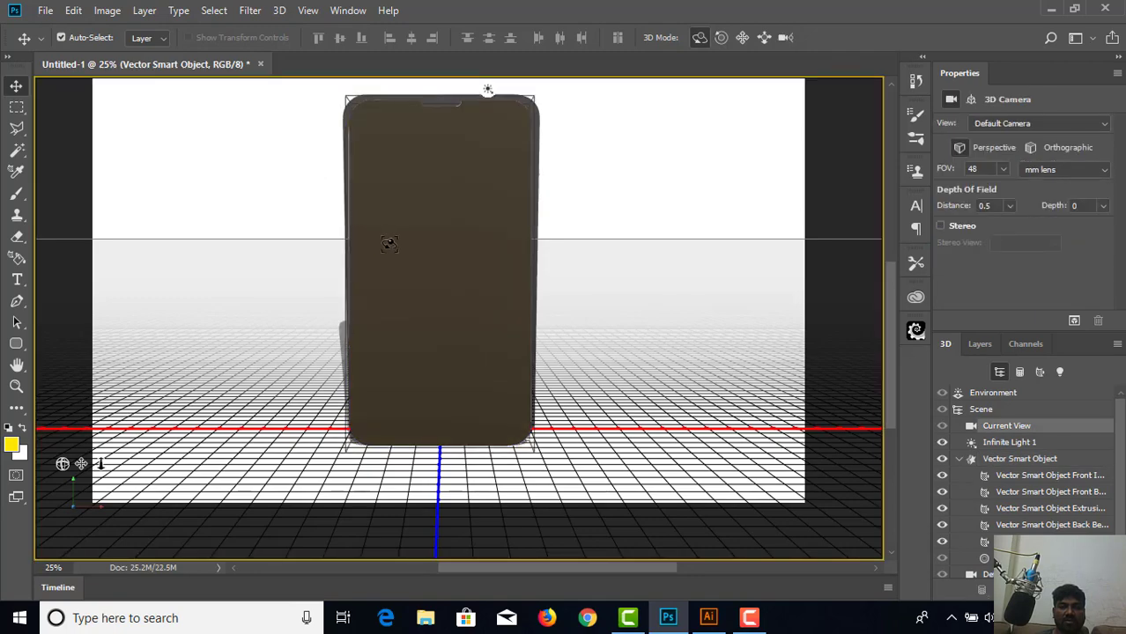
{"action": "mouse_move", "coordinate": [367, 250]}
{"action": "left_mouse_down"}
{"action": "mouse_move", "coordinate": [504, 279]}
{"action": "mouse_move", "coordinate": [355, 243]}
{"action": "left_mouse_up"}
{"action": "left_click_drag", "start_coordinate": [349, 244], "coordinate": [361, 249]}
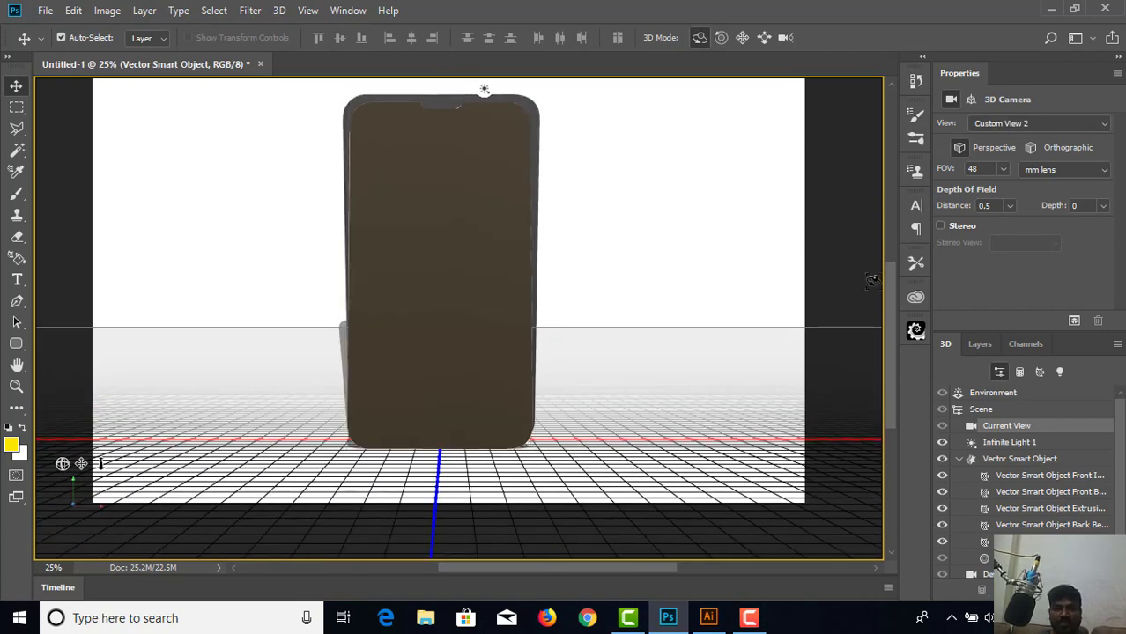
Toggle the 3D screen's visibility to compare it with the body, and pan its view slightly up toward the body's upper edge.
{"action": "left_click", "coordinate": [980, 346]}
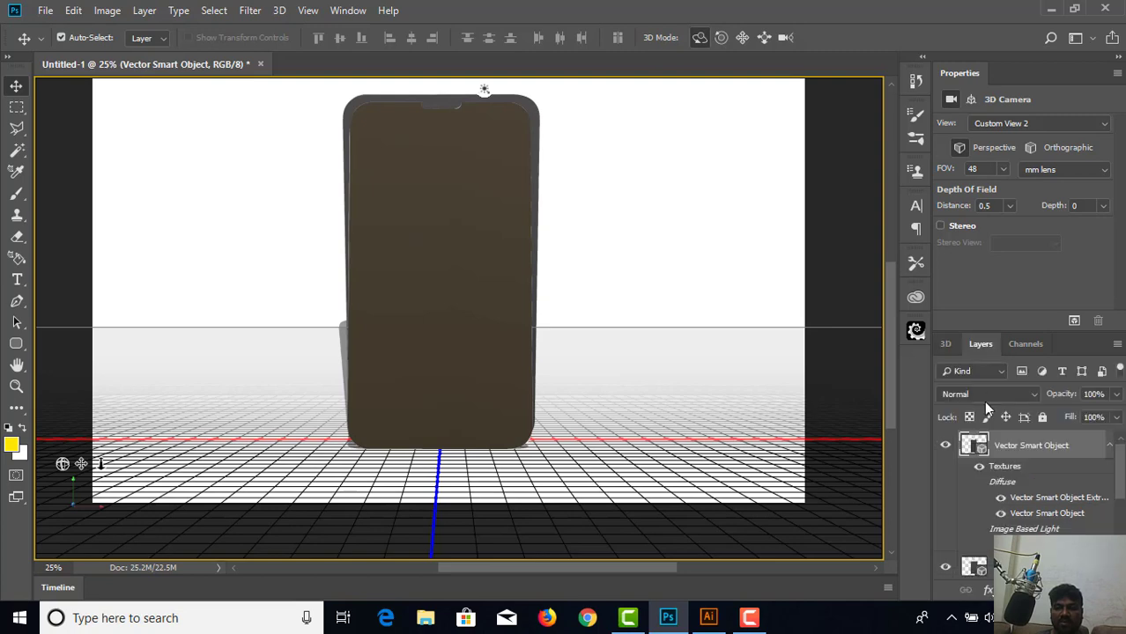
{"action": "left_click", "coordinate": [947, 452]}
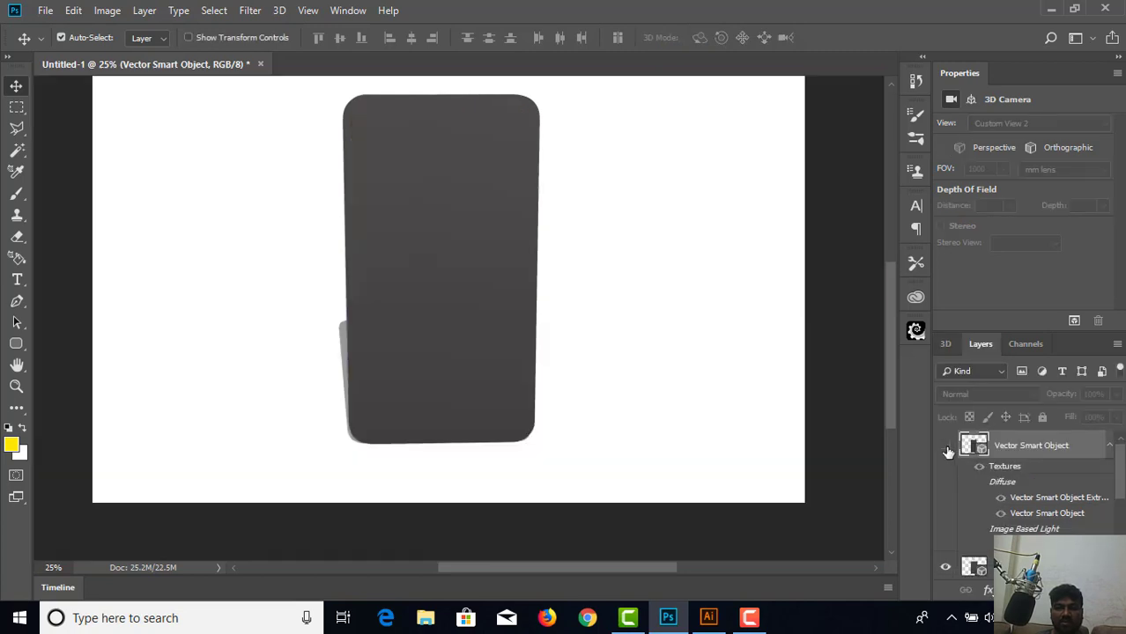
{"action": "left_click", "coordinate": [948, 452]}
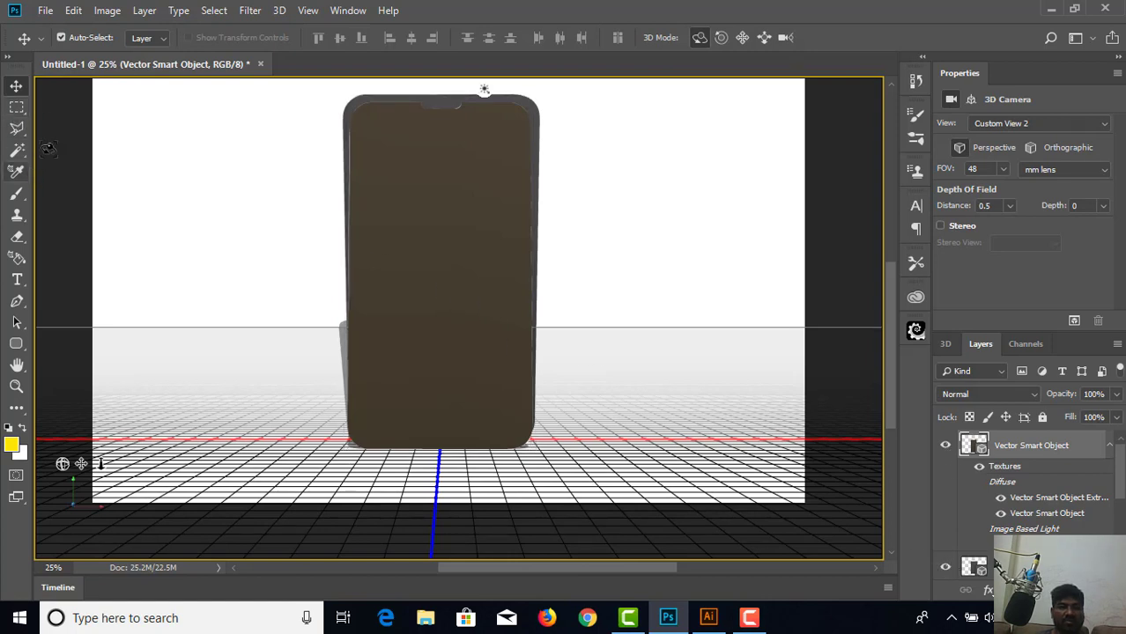
{"action": "left_click", "coordinate": [742, 38]}
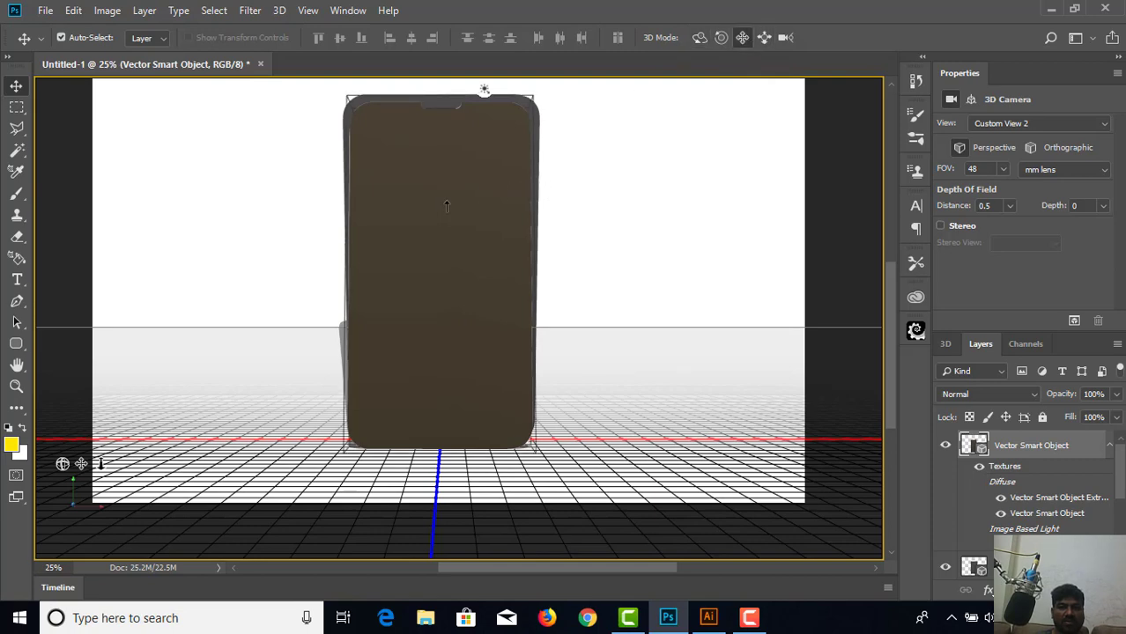
{"action": "left_click_drag", "start_coordinate": [446, 205], "coordinate": [446, 200]}
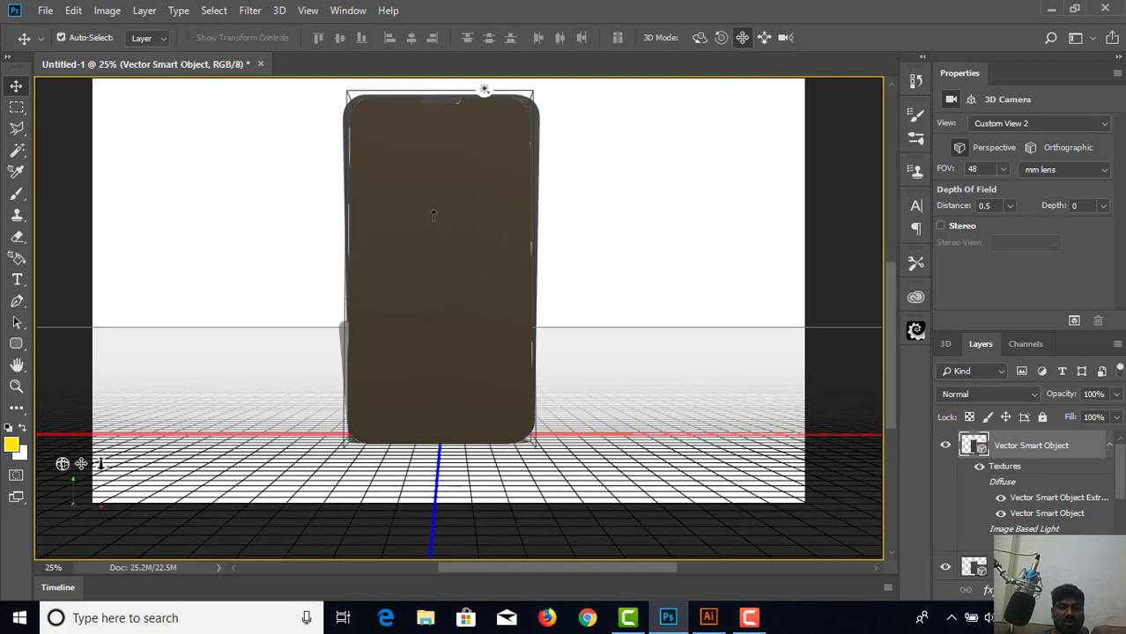
Orbit the 3D camera to view the extruded screen and phone from an angled side at a low height.
{"action": "left_click", "coordinate": [698, 38]}
{"action": "left_click_drag", "start_coordinate": [316, 280], "coordinate": [404, 311]}
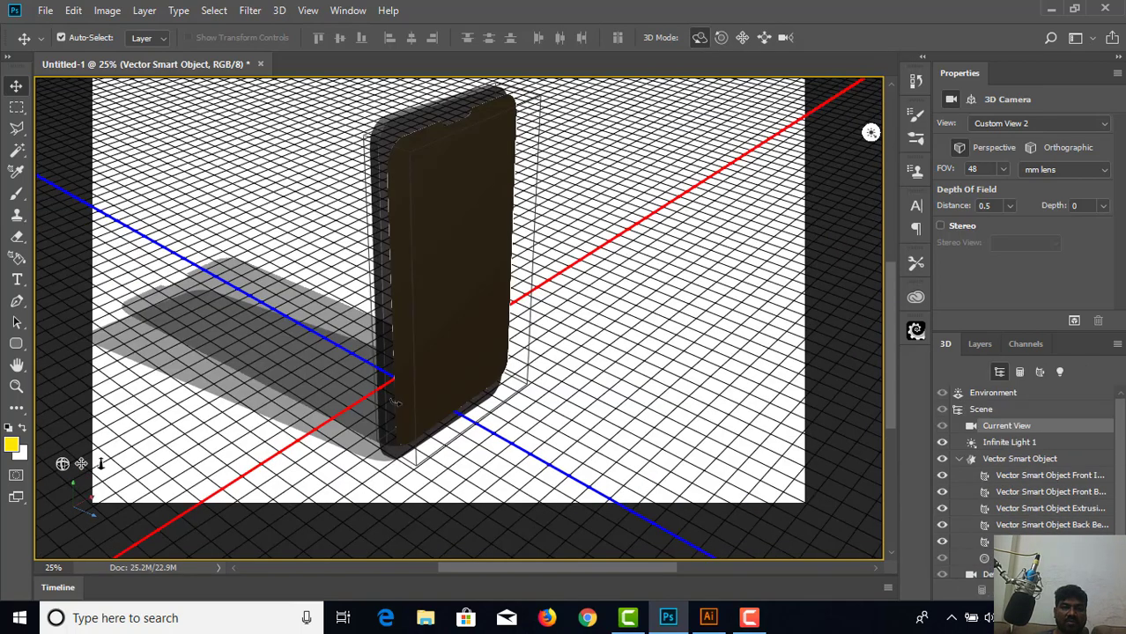
{"action": "left_click_drag", "start_coordinate": [401, 411], "coordinate": [393, 377]}
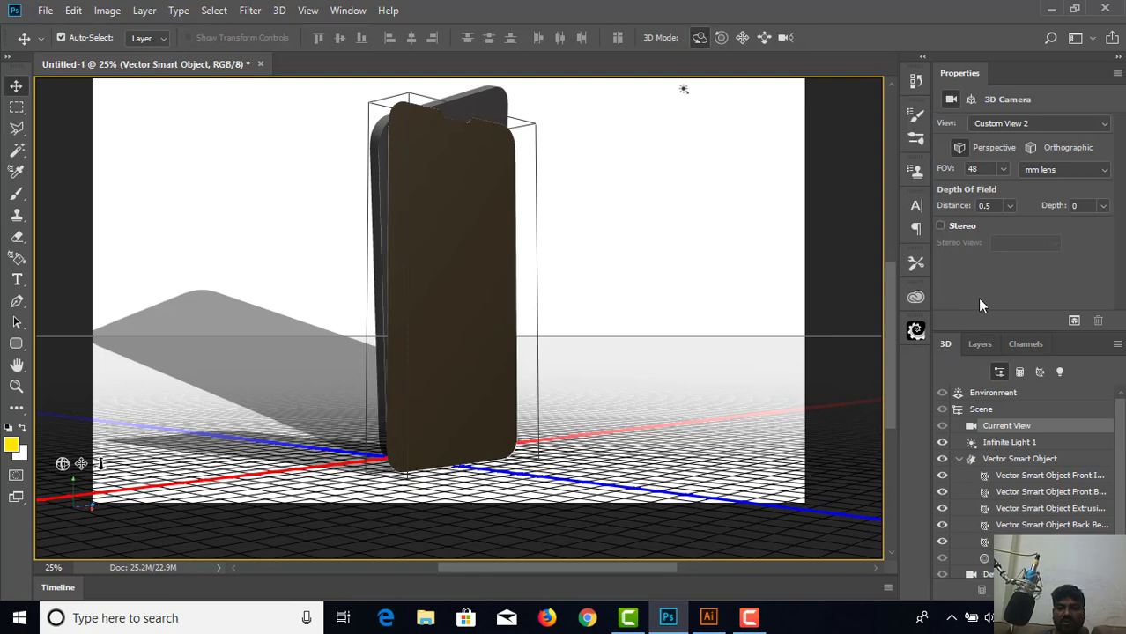
Select the 3D phone body layer and orbit its camera until its perspective roughly matches the angled screen's.
{"action": "left_click", "coordinate": [982, 343]}
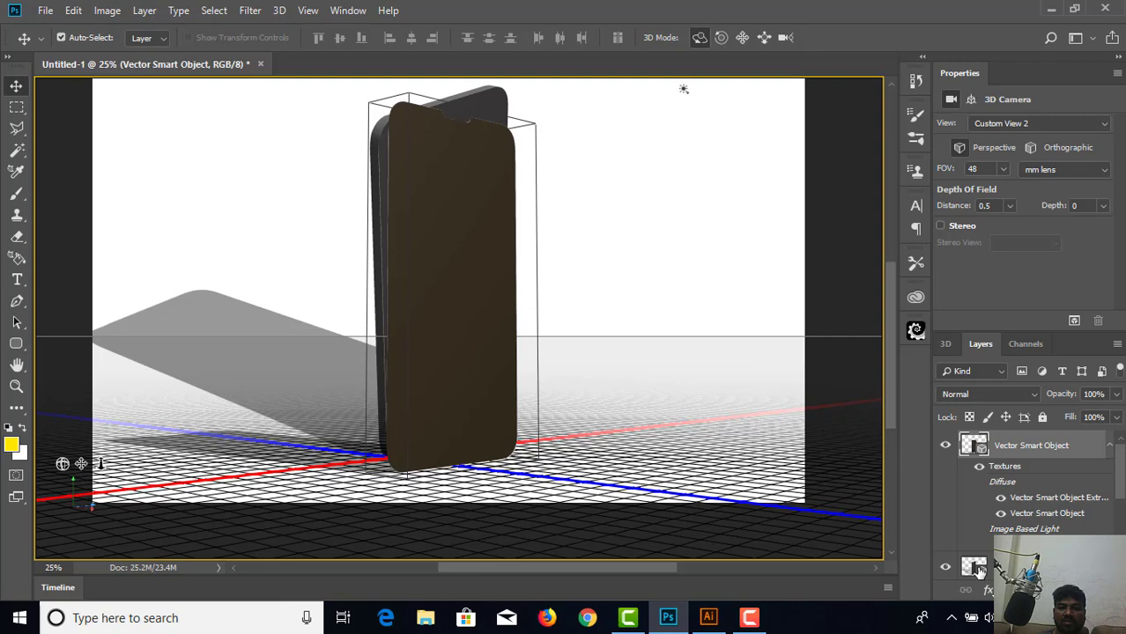
{"action": "left_click_drag", "start_coordinate": [684, 88], "coordinate": [864, 88]}
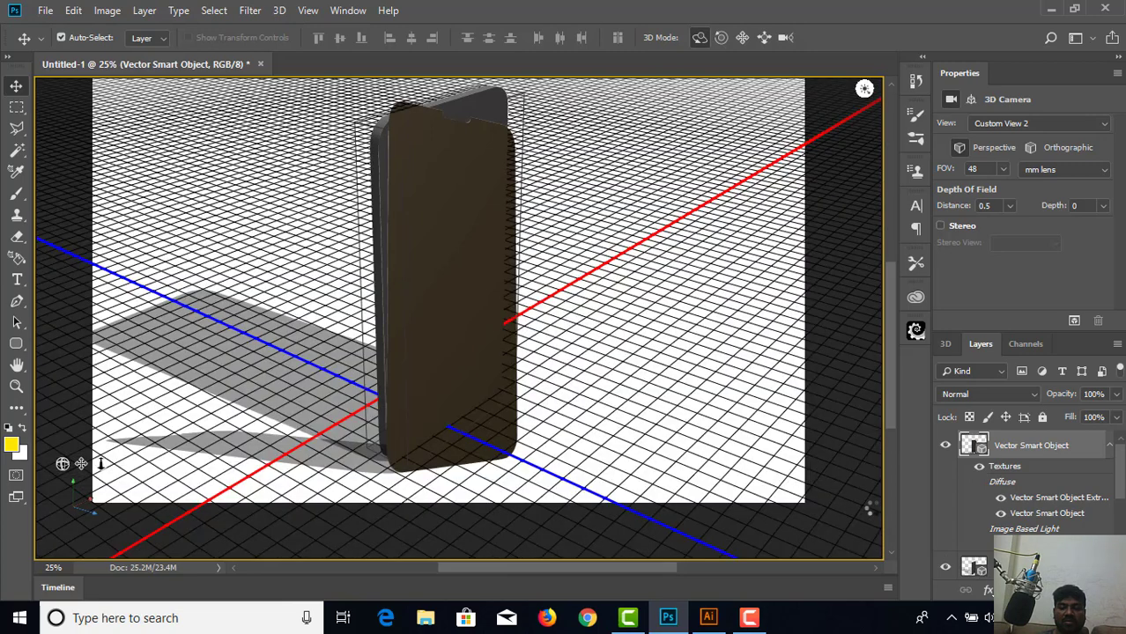
{"action": "scroll", "coordinate": [985, 526], "scroll_direction": "up", "scroll_amount": 1}
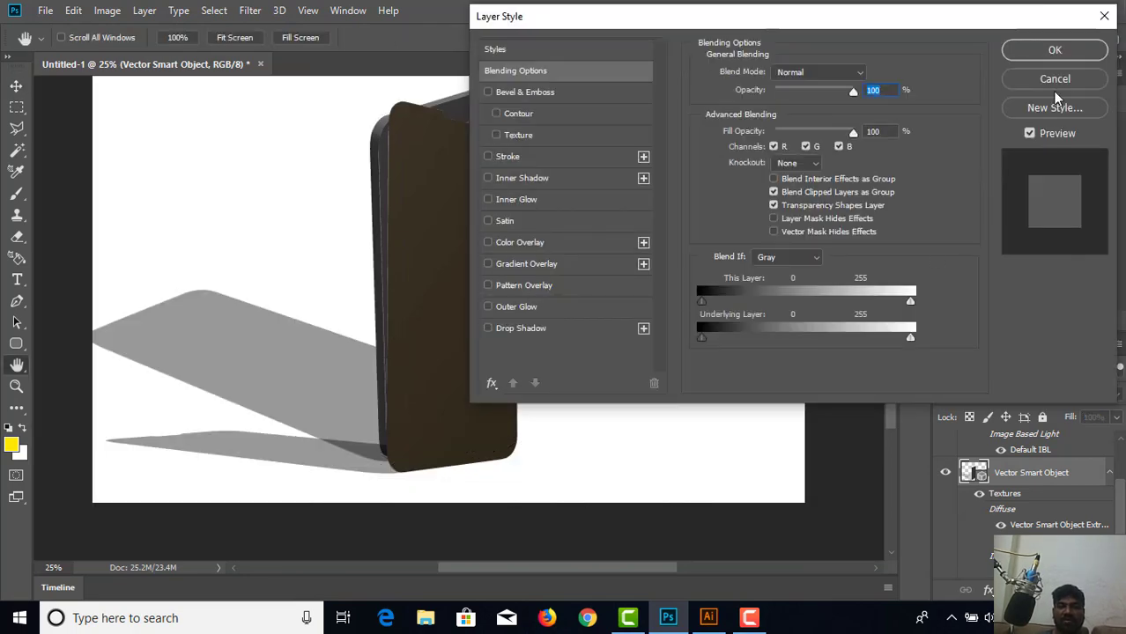
{"action": "left_click", "coordinate": [1054, 78]}
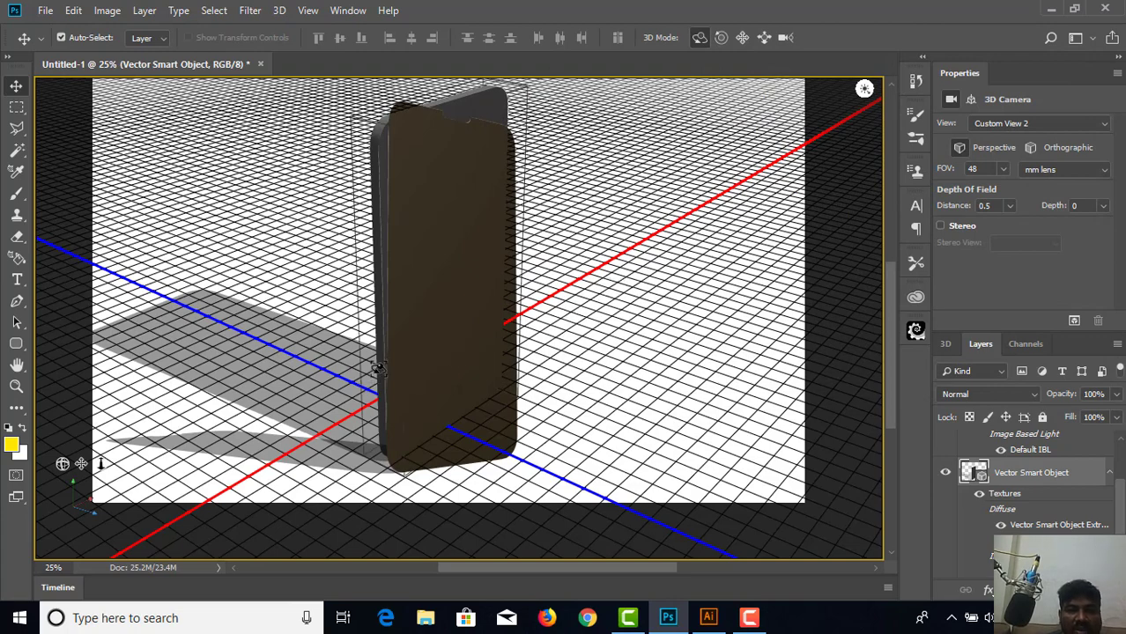
{"action": "left_click_drag", "start_coordinate": [377, 370], "coordinate": [355, 347]}
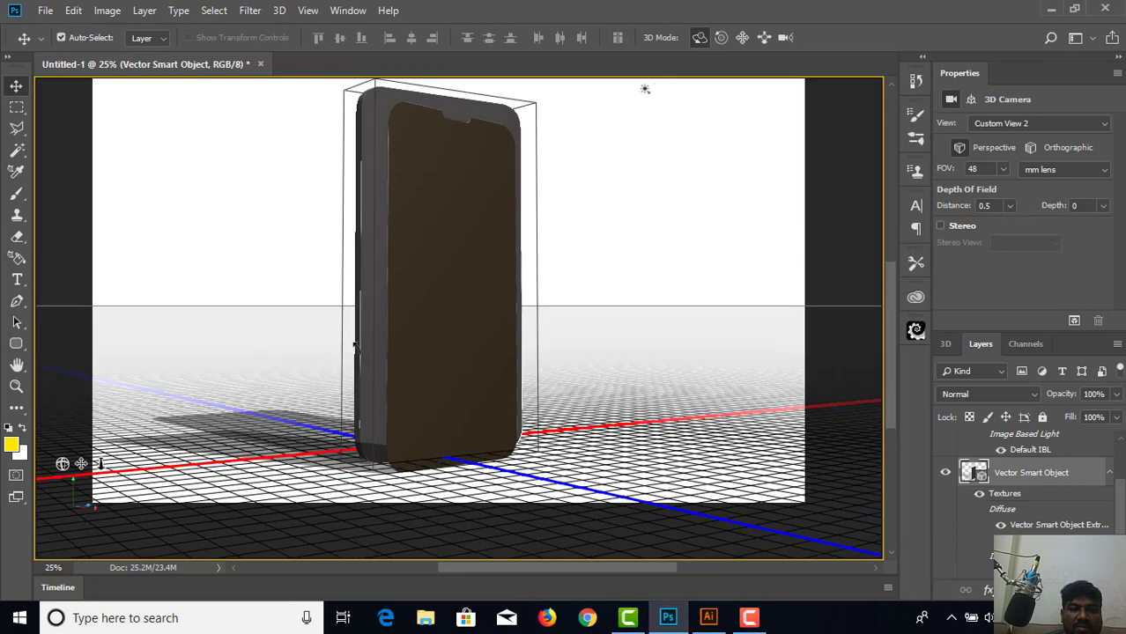
Select the phone body's mesh and nudge it slightly sideways in 3D slide mode behind the screen.
{"action": "left_click", "coordinate": [439, 354]}
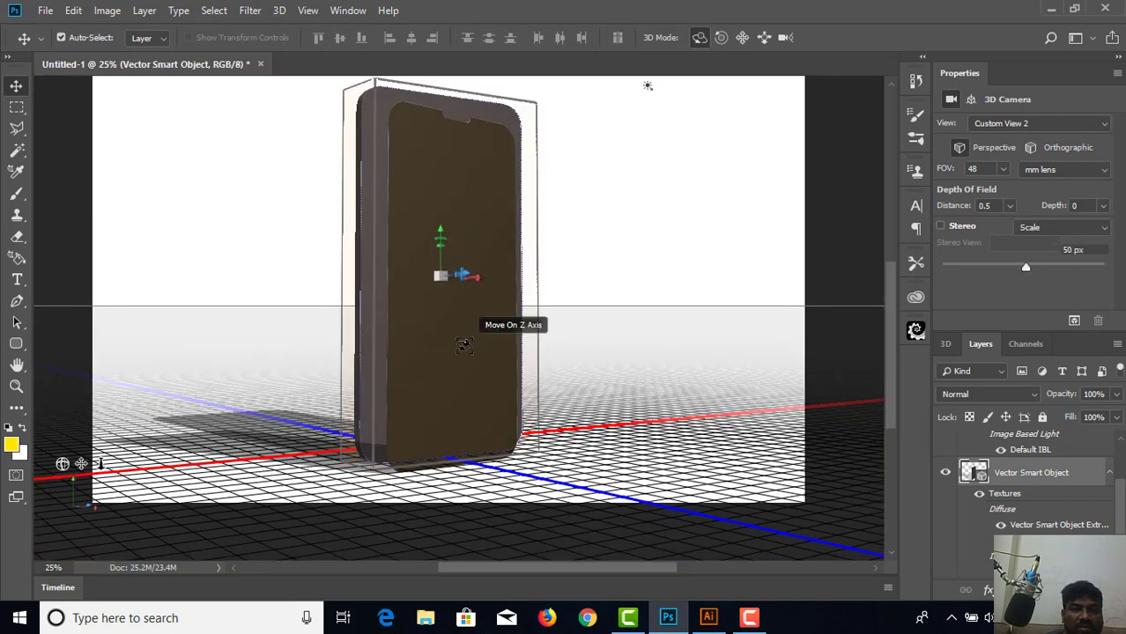
{"action": "left_click", "coordinate": [464, 345]}
{"action": "left_click", "coordinate": [743, 37]}
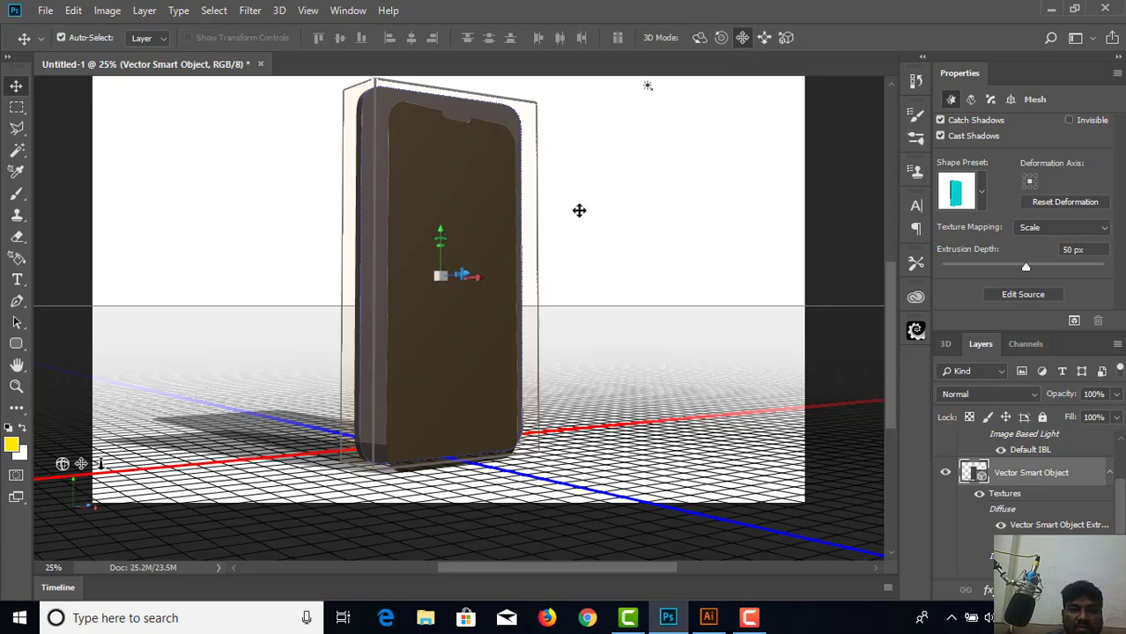
{"action": "left_click_drag", "start_coordinate": [457, 333], "coordinate": [439, 368]}
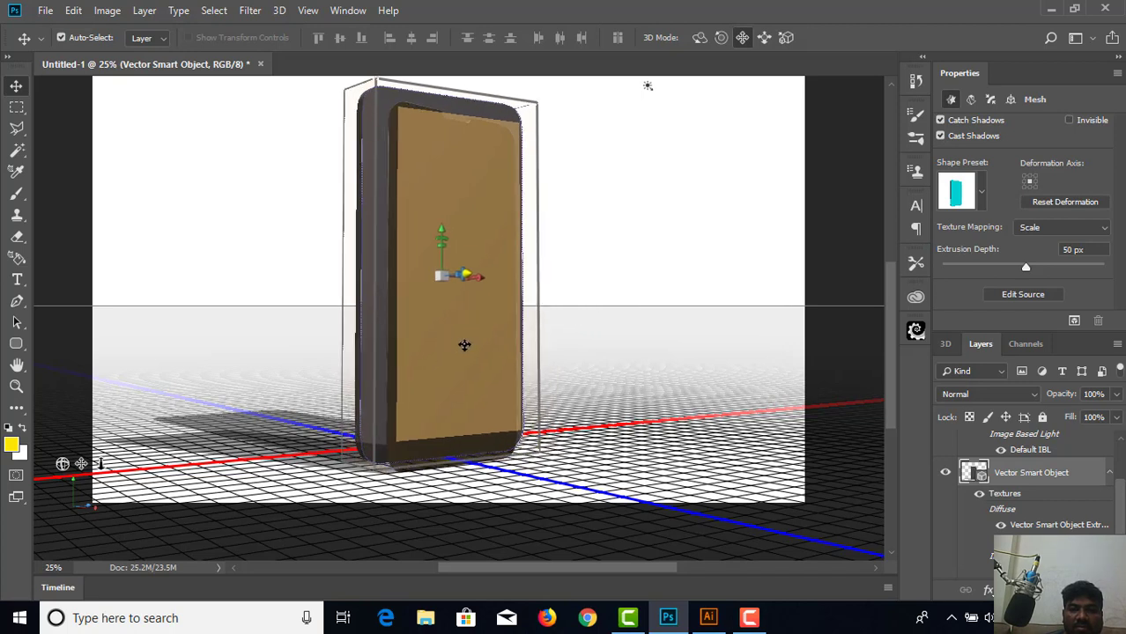
{"action": "left_click", "coordinate": [476, 280]}
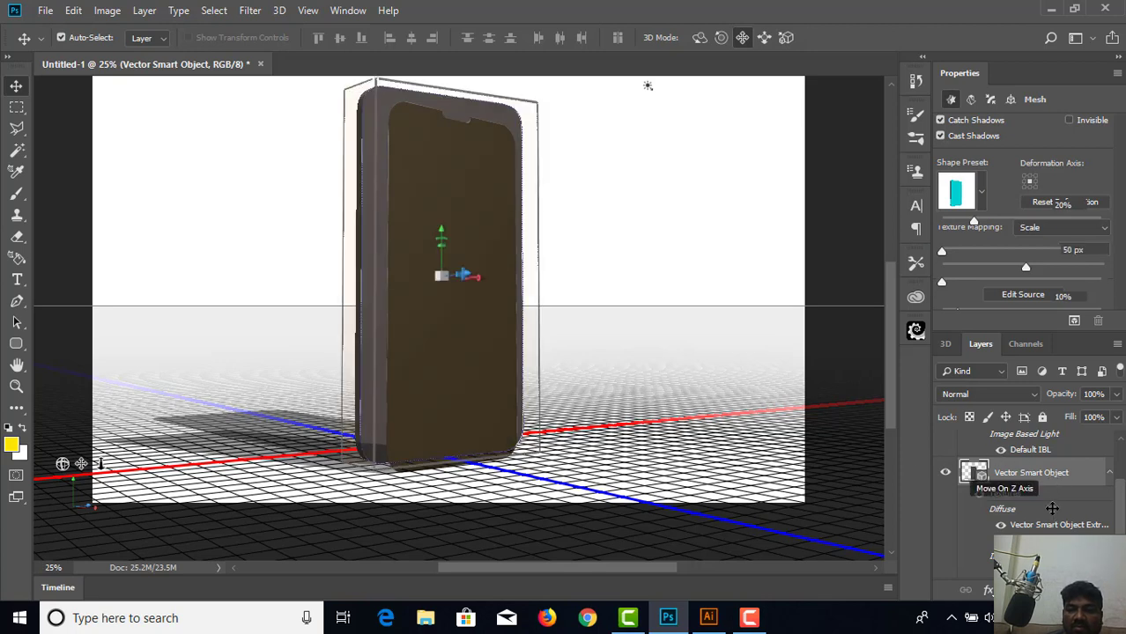
Select the screen layer's 3D mesh and rotate it about 10.8° around its Y axis towards the body's orientation.
{"action": "scroll", "coordinate": [1050, 504], "scroll_direction": "up", "scroll_amount": 2}
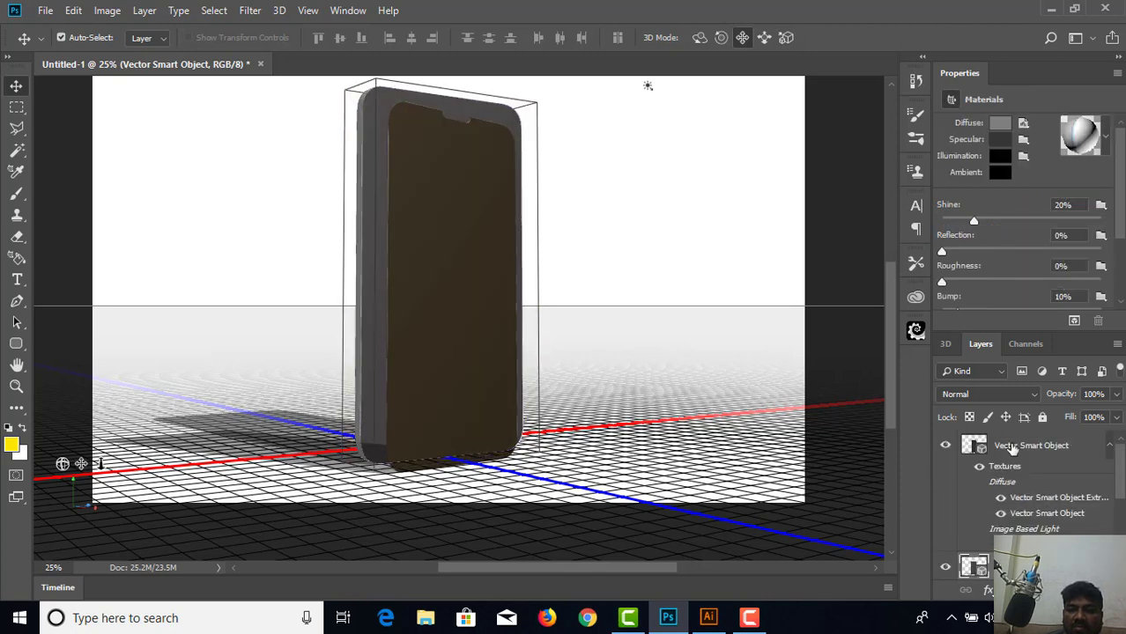
{"action": "left_click", "coordinate": [985, 453]}
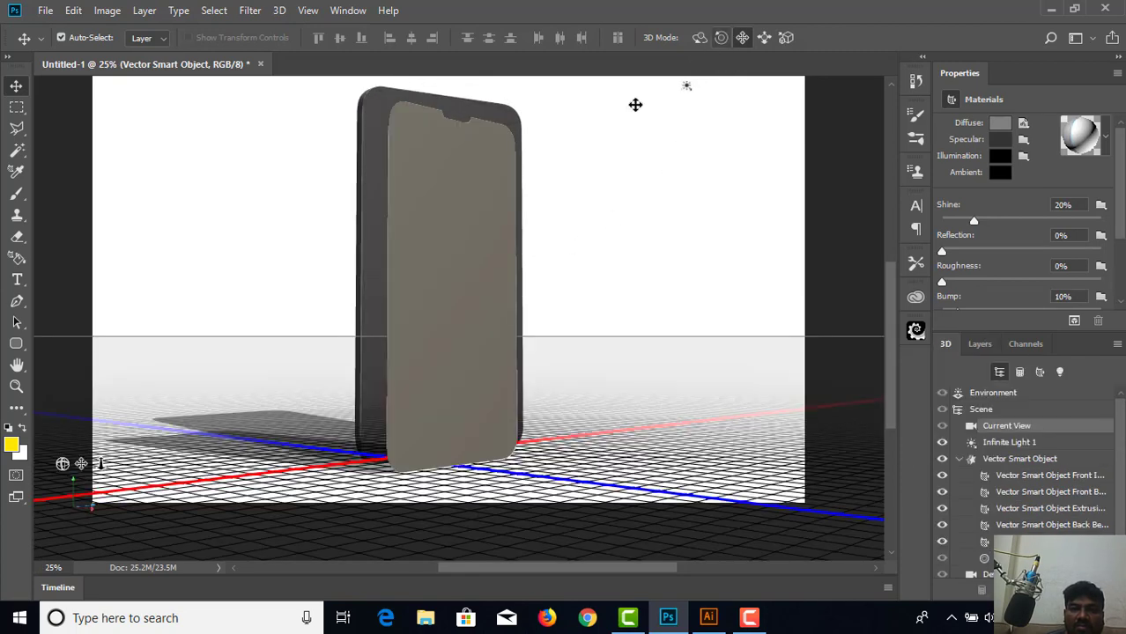
{"action": "left_click", "coordinate": [720, 37]}
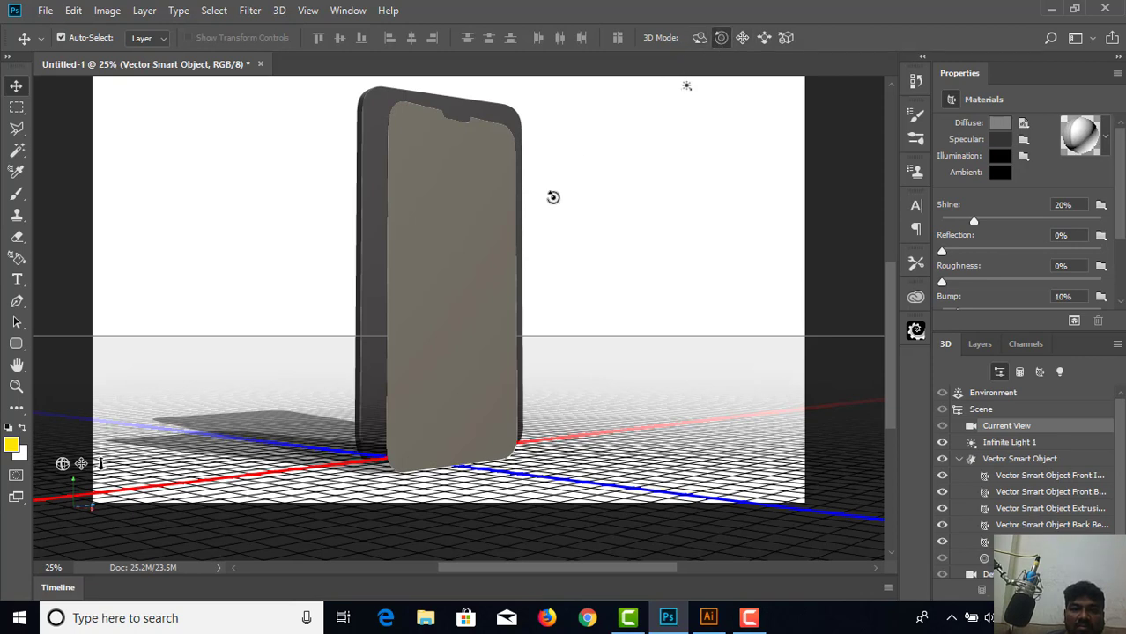
{"action": "left_click", "coordinate": [403, 353]}
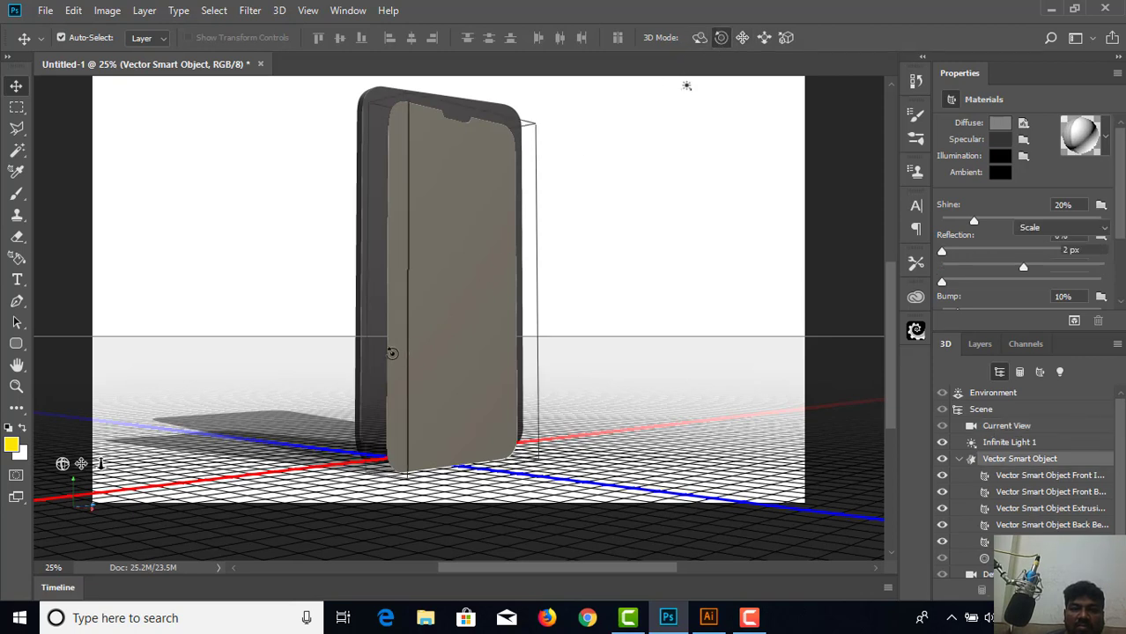
{"action": "left_click", "coordinate": [699, 38]}
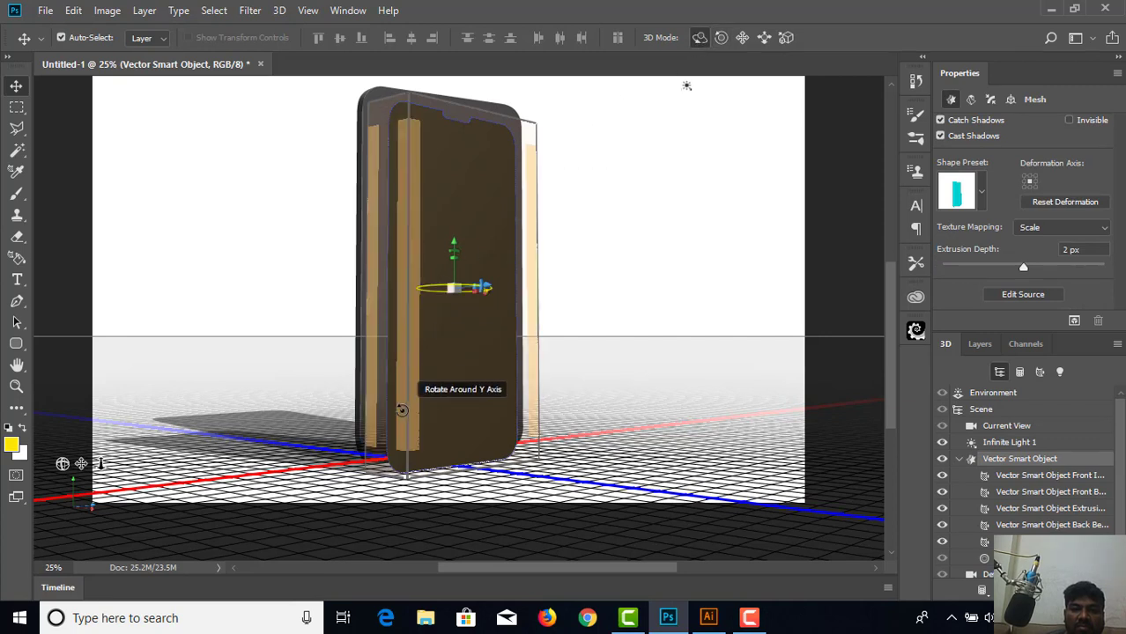
{"action": "left_click_drag", "start_coordinate": [400, 410], "coordinate": [370, 407]}
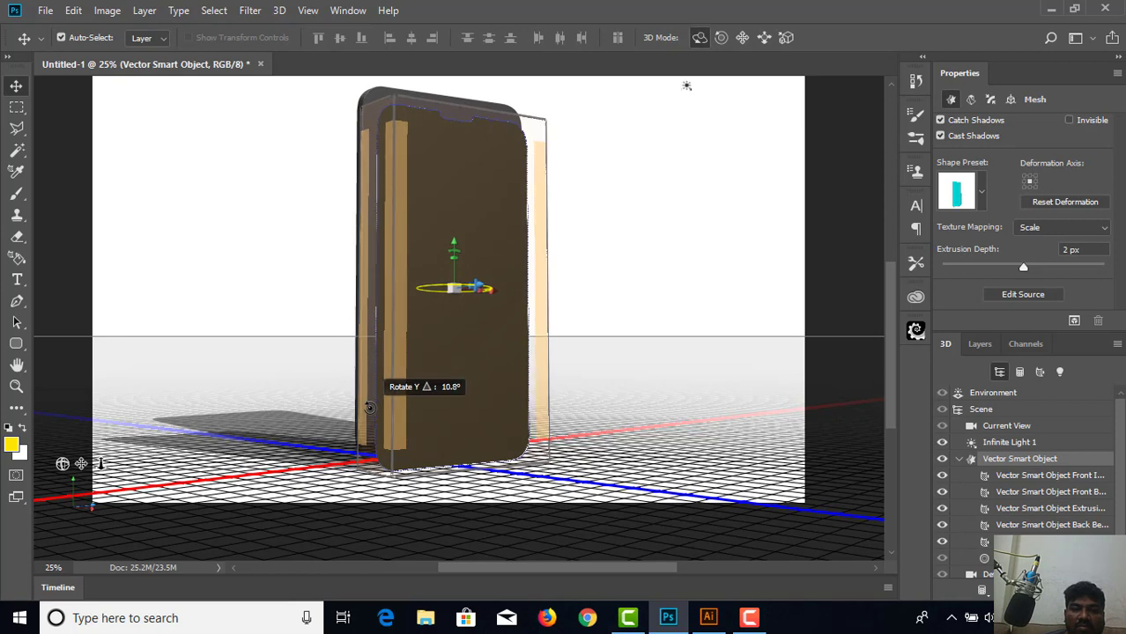
Move the screen mesh up along Y and sideways so it lies over the phone body's front face.
{"action": "left_click_drag", "start_coordinate": [441, 264], "coordinate": [442, 263]}
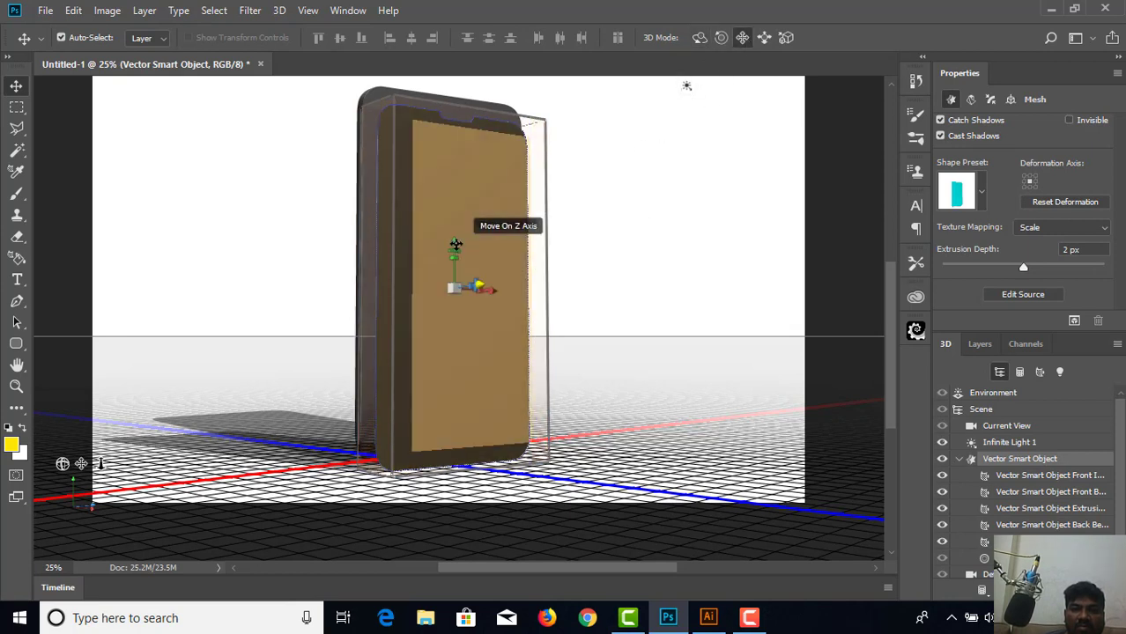
{"action": "left_click_drag", "start_coordinate": [452, 247], "coordinate": [453, 234]}
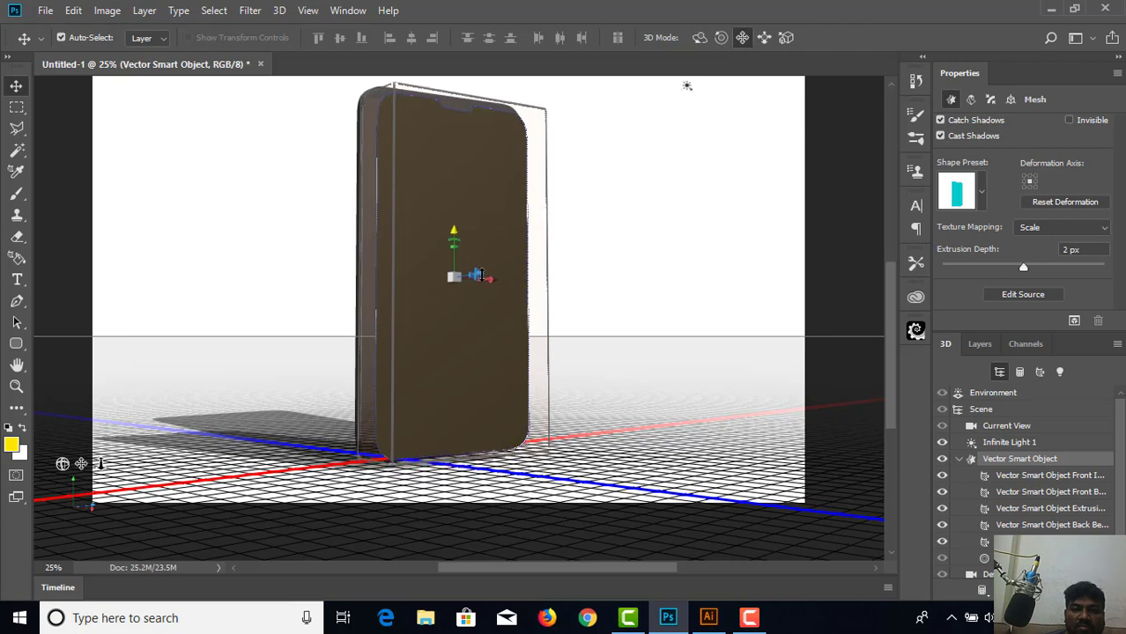
{"action": "mouse_move", "coordinate": [480, 277]}
{"action": "left_mouse_down"}
{"action": "mouse_move", "coordinate": [455, 276]}
{"action": "mouse_move", "coordinate": [495, 282]}
{"action": "left_mouse_up"}
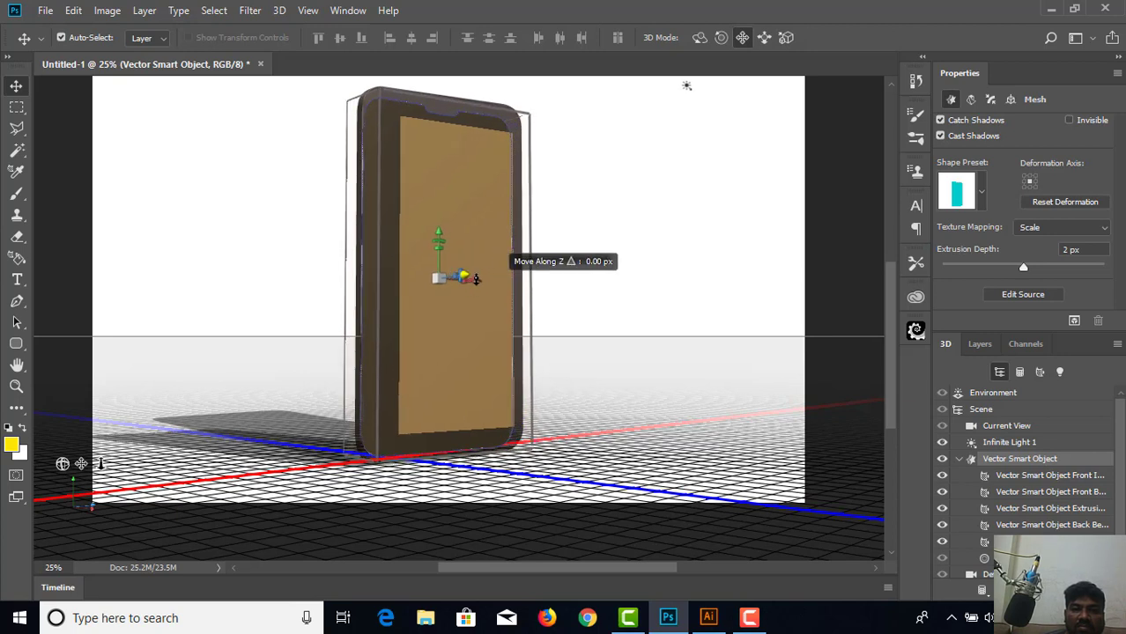
{"action": "left_click", "coordinate": [1048, 474]}
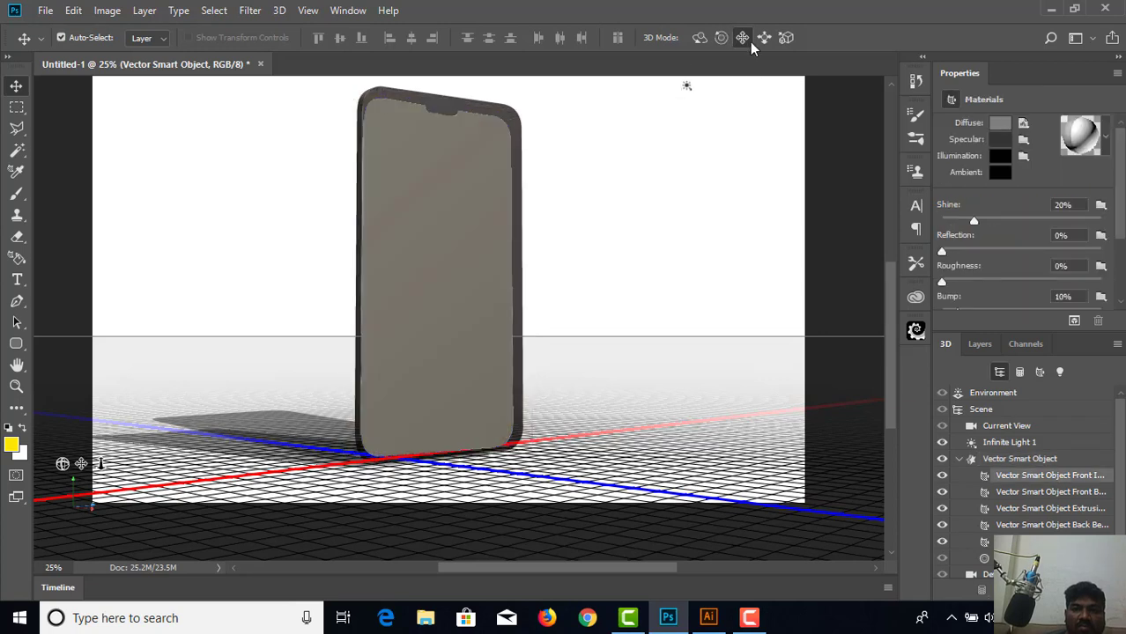
{"action": "left_click", "coordinate": [402, 281]}
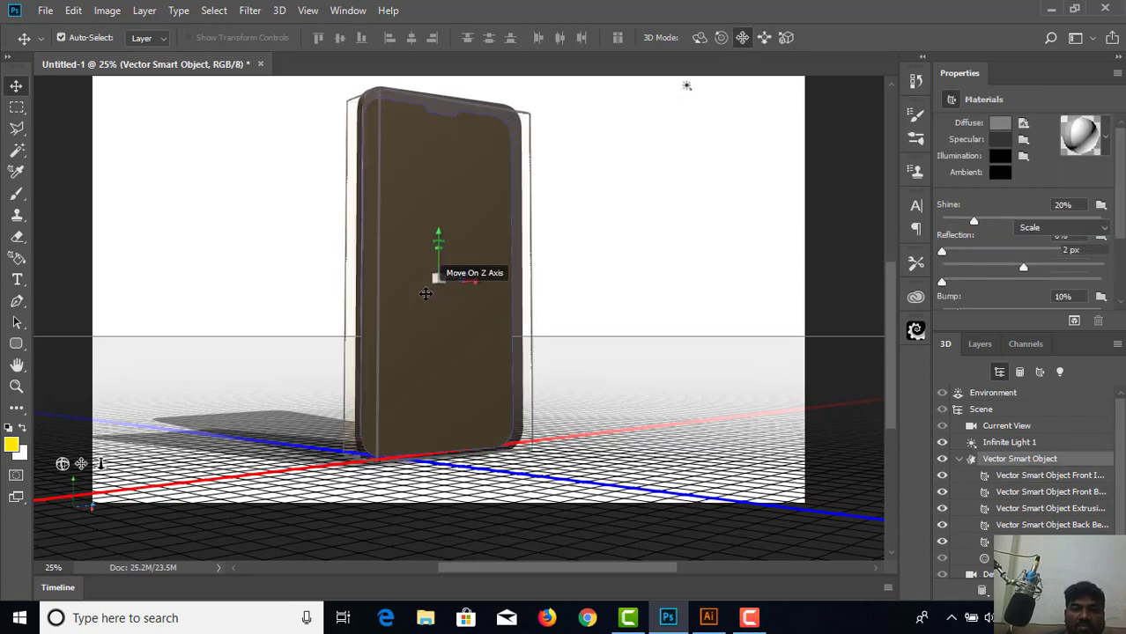
Fine-tune the screen mesh's sideways and depth position, and raise it about 10.9 px along Y to center it within the body's border.
{"action": "mouse_move", "coordinate": [480, 283]}
{"action": "left_mouse_down"}
{"action": "mouse_move", "coordinate": [498, 282]}
{"action": "mouse_move", "coordinate": [472, 280]}
{"action": "left_mouse_up"}
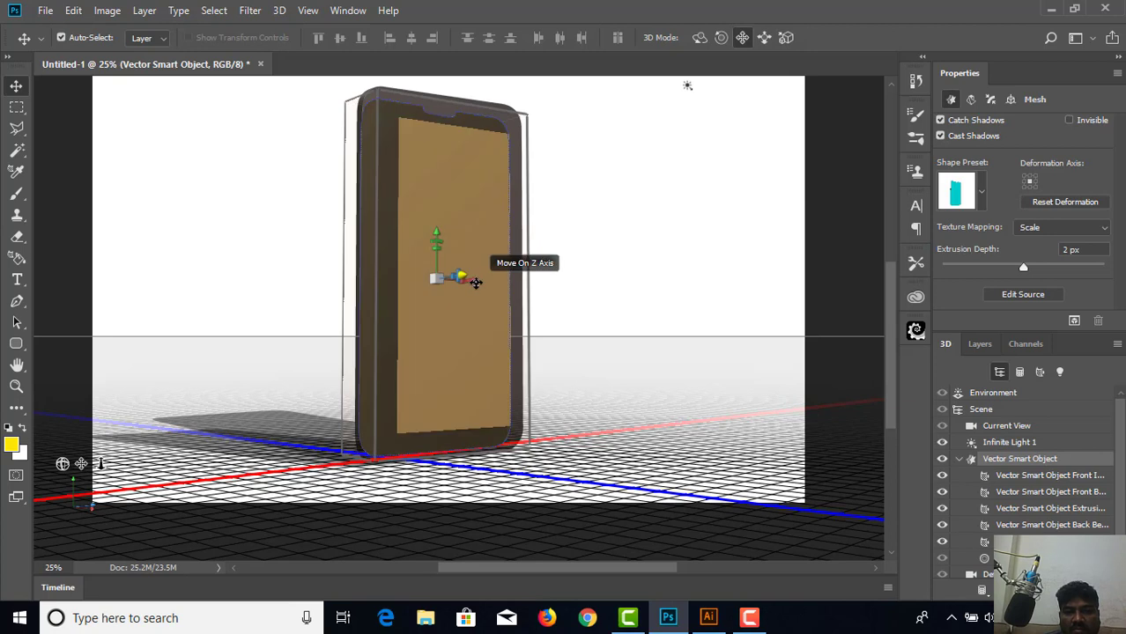
{"action": "mouse_move", "coordinate": [472, 282]}
{"action": "left_mouse_down"}
{"action": "mouse_move", "coordinate": [500, 283]}
{"action": "mouse_move", "coordinate": [482, 279]}
{"action": "left_mouse_up"}
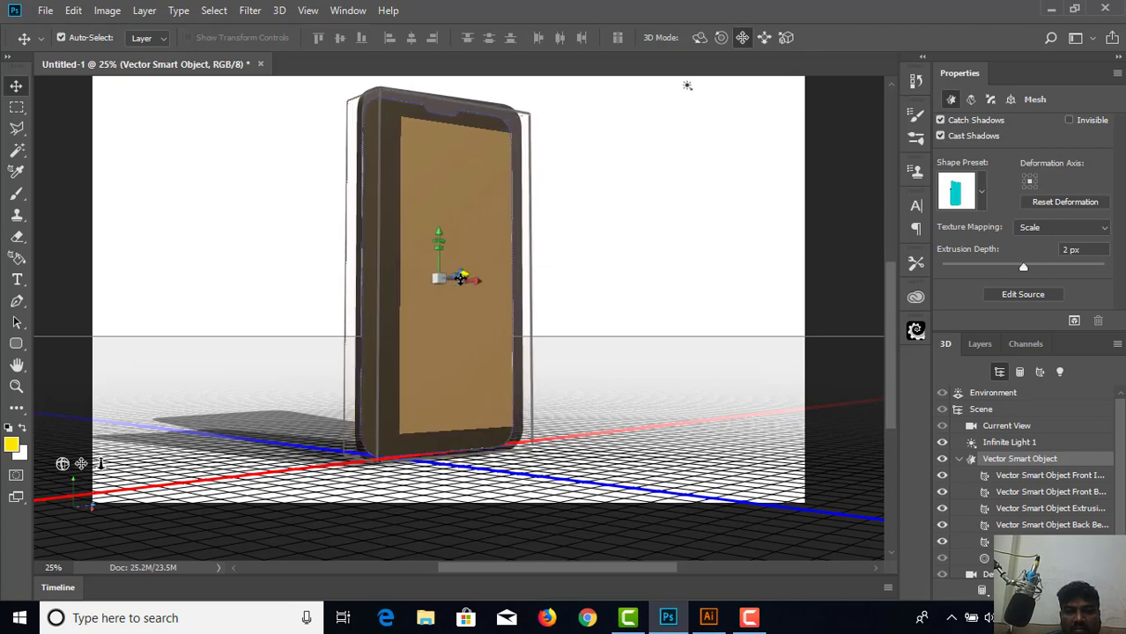
{"action": "mouse_move", "coordinate": [465, 275]}
{"action": "left_mouse_down"}
{"action": "mouse_move", "coordinate": [478, 274]}
{"action": "mouse_move", "coordinate": [464, 275]}
{"action": "left_mouse_up"}
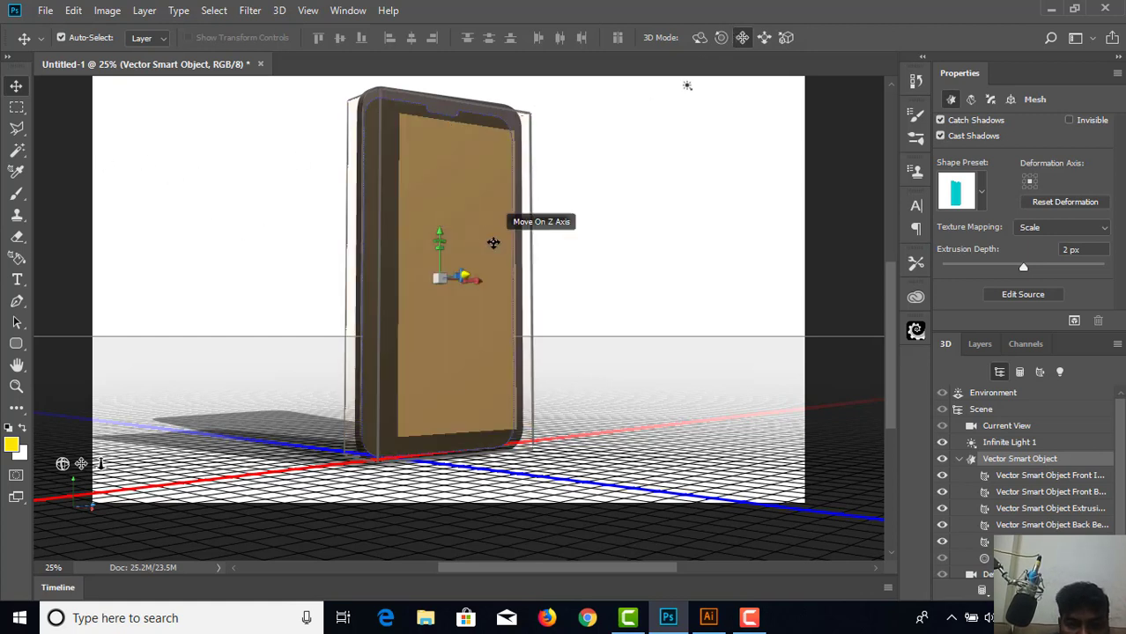
{"action": "mouse_move", "coordinate": [481, 280]}
{"action": "left_mouse_down"}
{"action": "mouse_move", "coordinate": [492, 279]}
{"action": "mouse_move", "coordinate": [480, 279]}
{"action": "left_mouse_up"}
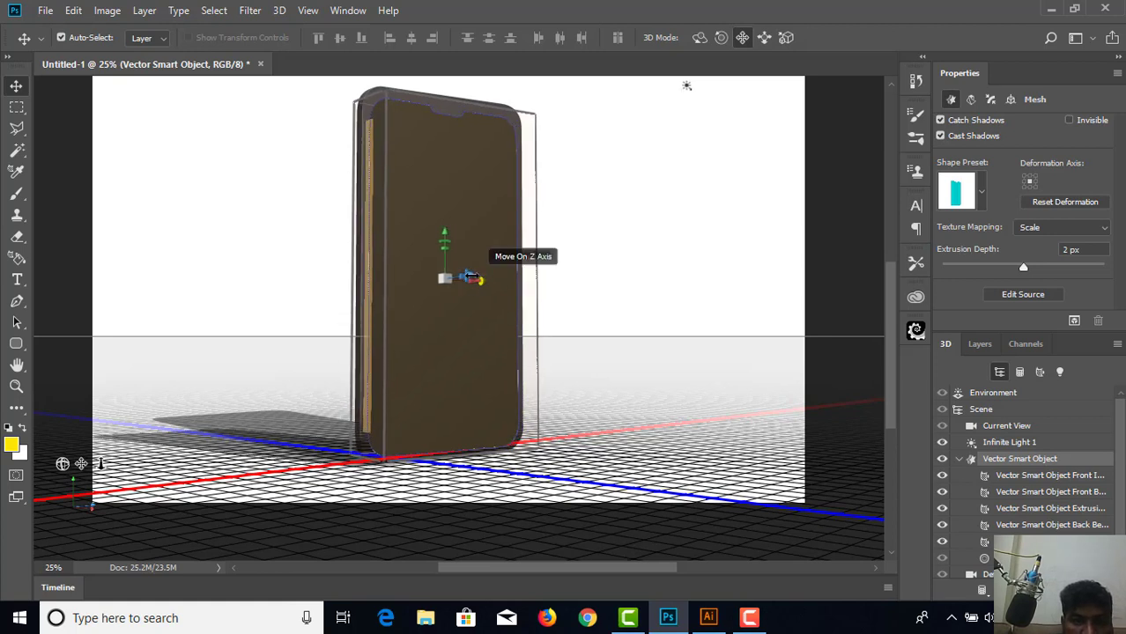
{"action": "left_click_drag", "start_coordinate": [445, 234], "coordinate": [444, 235]}
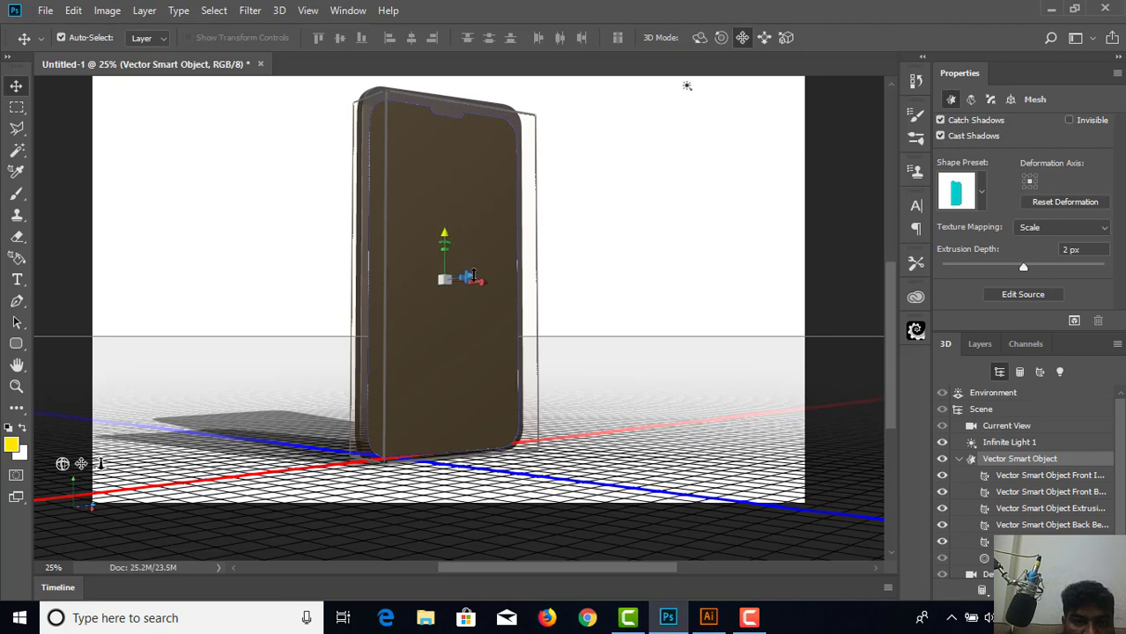
{"action": "left_click_drag", "start_coordinate": [456, 274], "coordinate": [469, 273]}
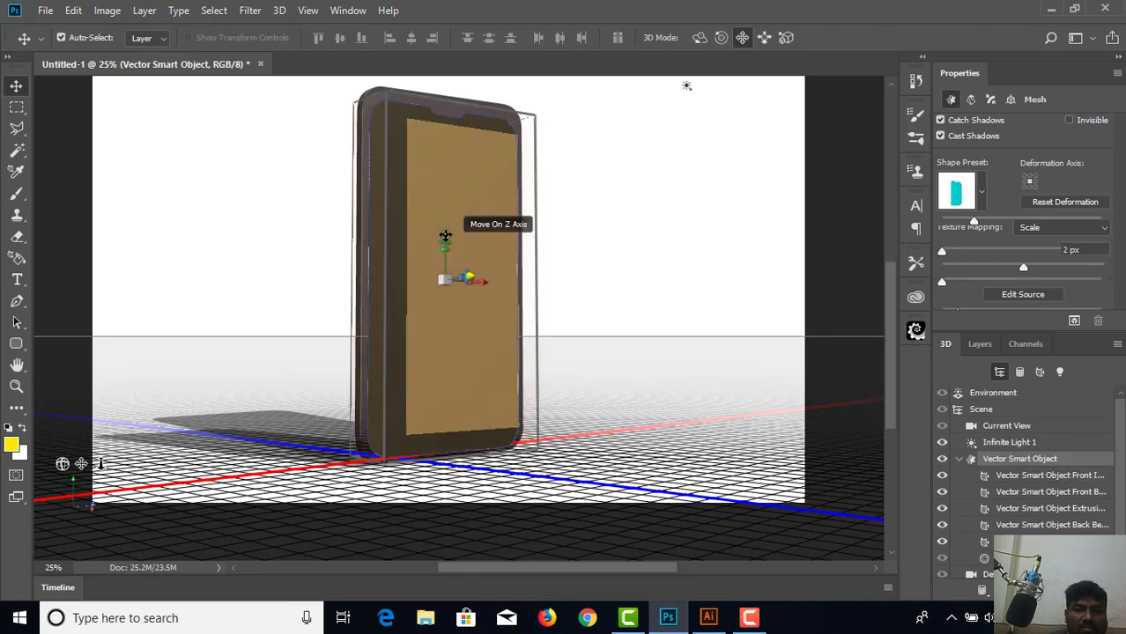
{"action": "left_click_drag", "start_coordinate": [452, 241], "coordinate": [447, 247]}
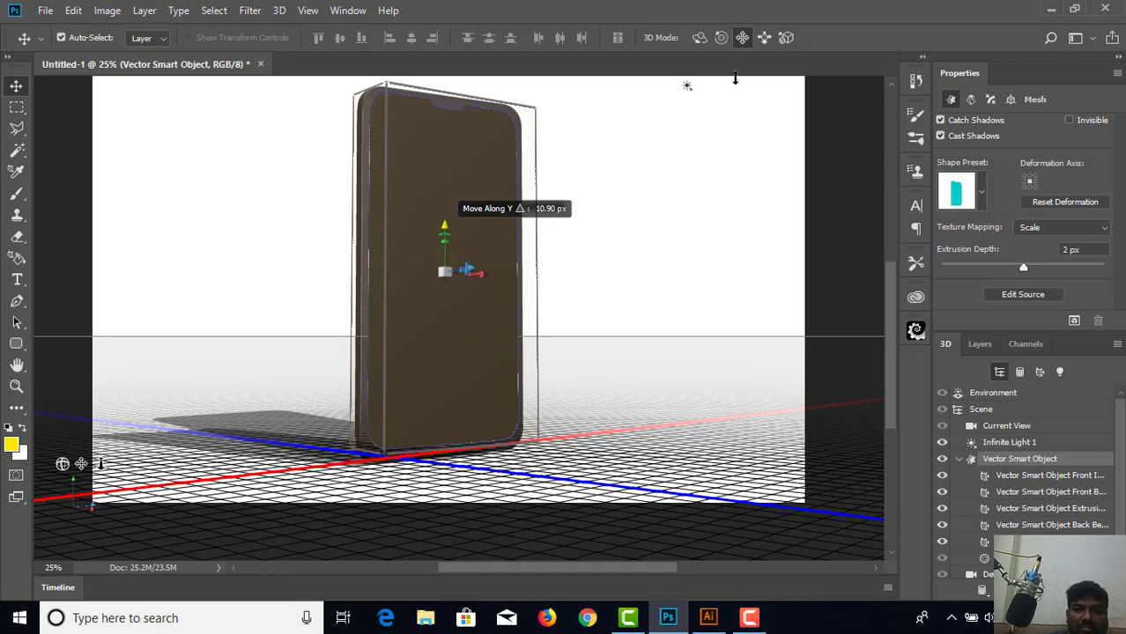
{"action": "left_click", "coordinate": [578, 228]}
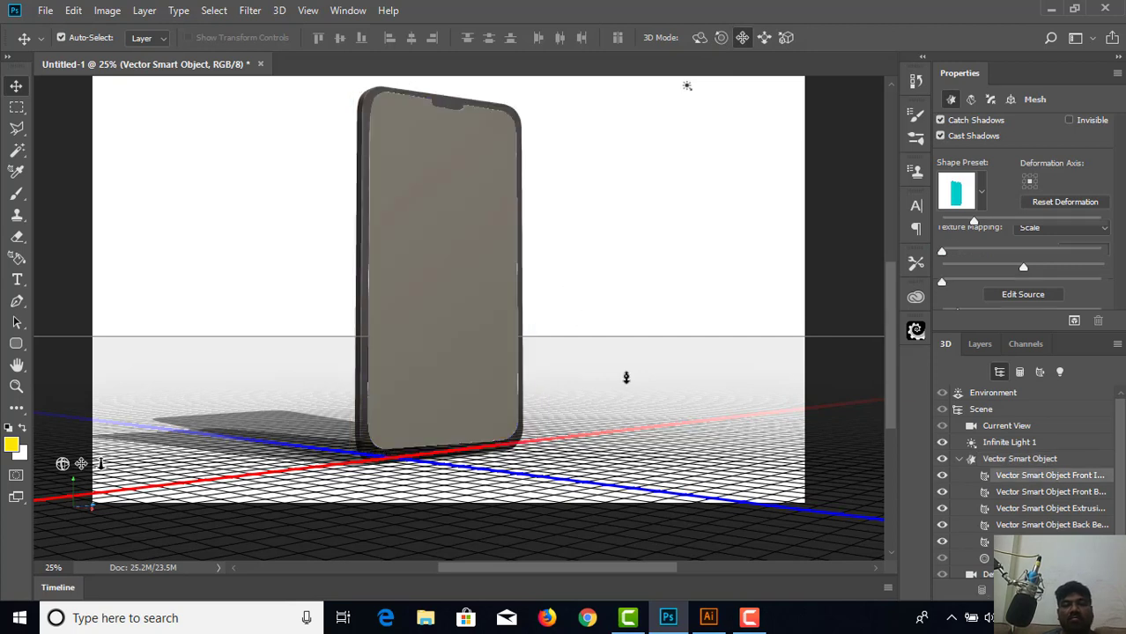
{"action": "left_click", "coordinate": [581, 370]}
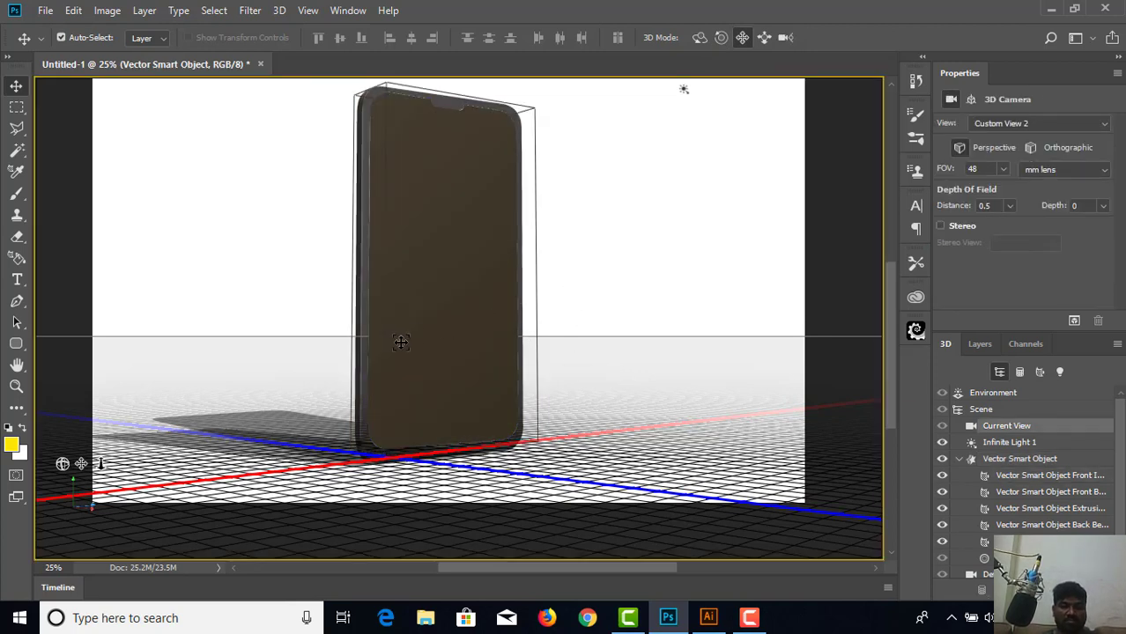
Try orbiting the 3D camera with only the screen layer selected, and undo that orbit.
{"action": "left_click", "coordinate": [700, 37]}
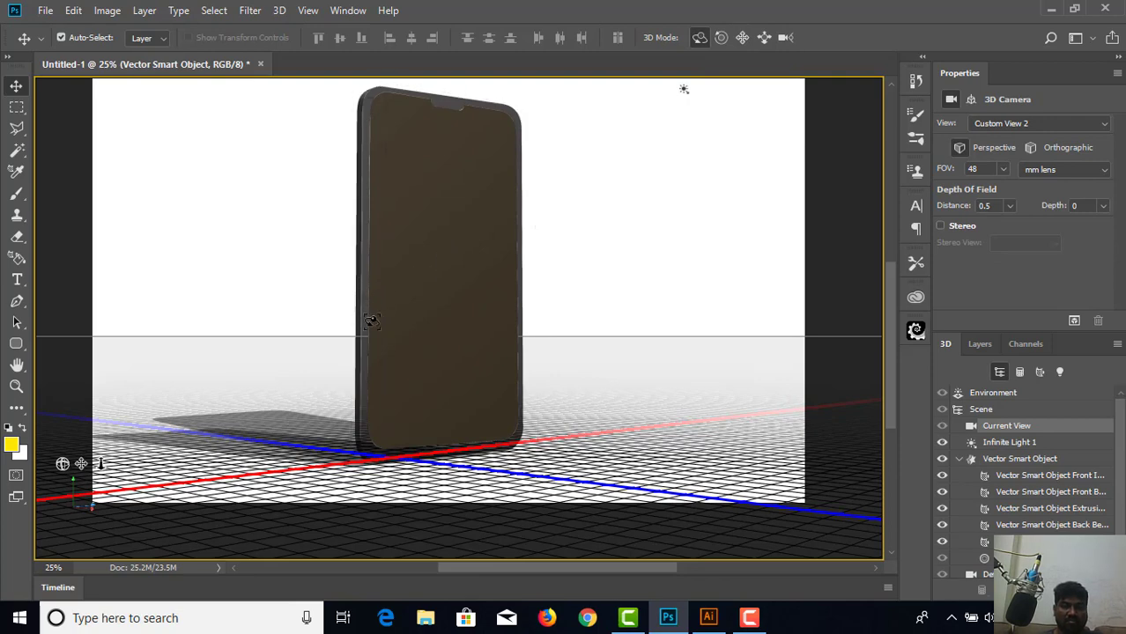
{"action": "left_click_drag", "start_coordinate": [385, 417], "coordinate": [387, 431]}
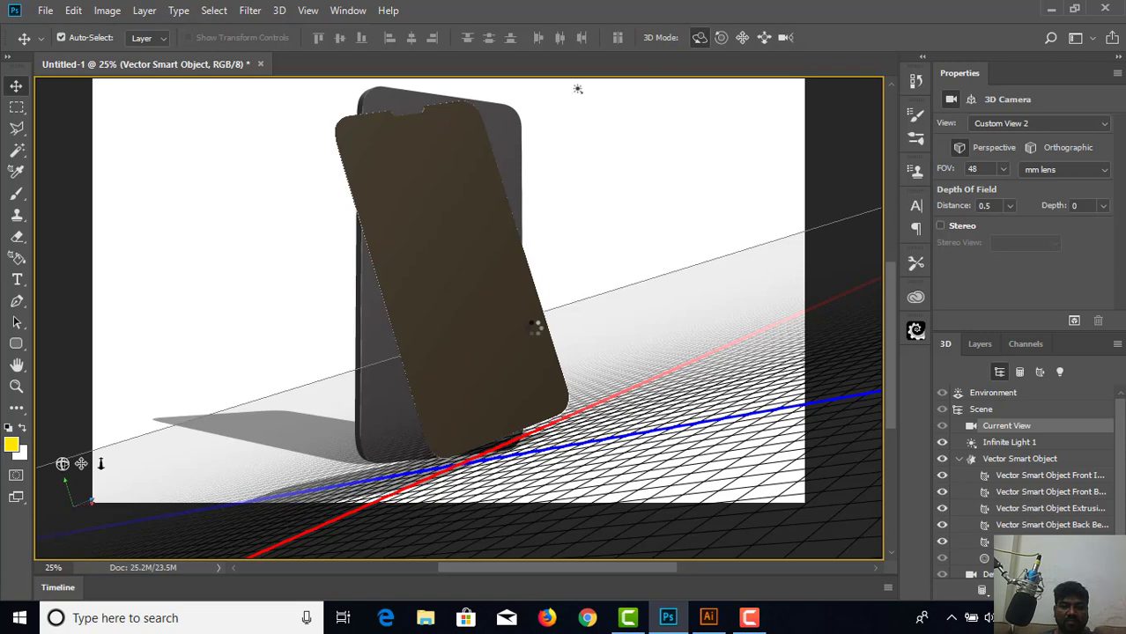
{"action": "key", "text": "ctrl+z"}
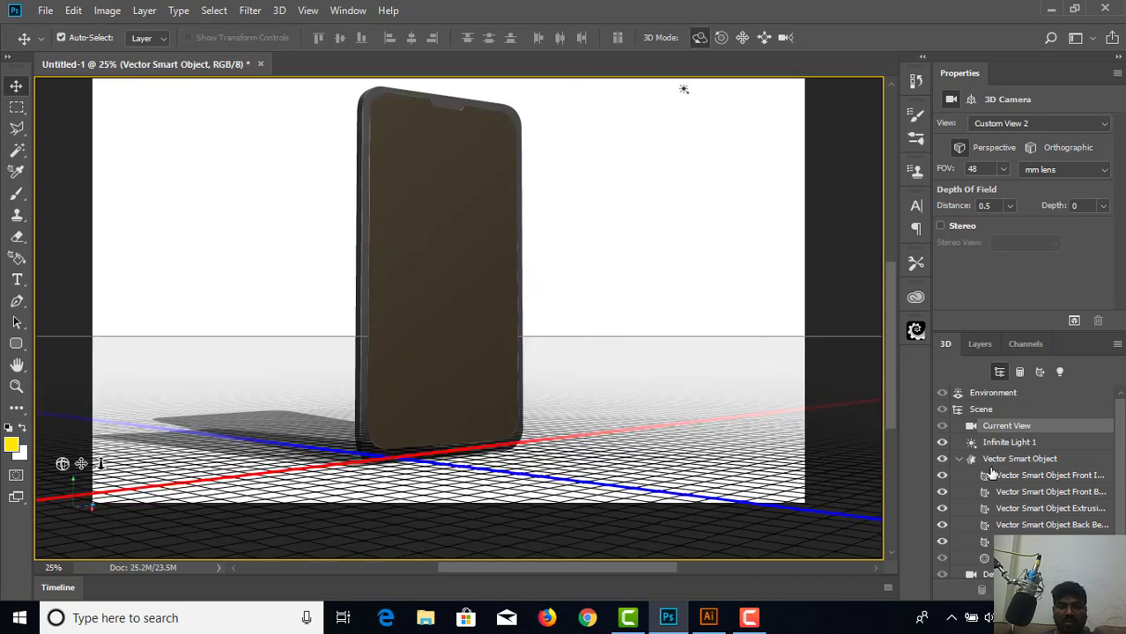
Hide the 3D screen and 3D body layers and show the original flat phone layer.
{"action": "left_click", "coordinate": [979, 345]}
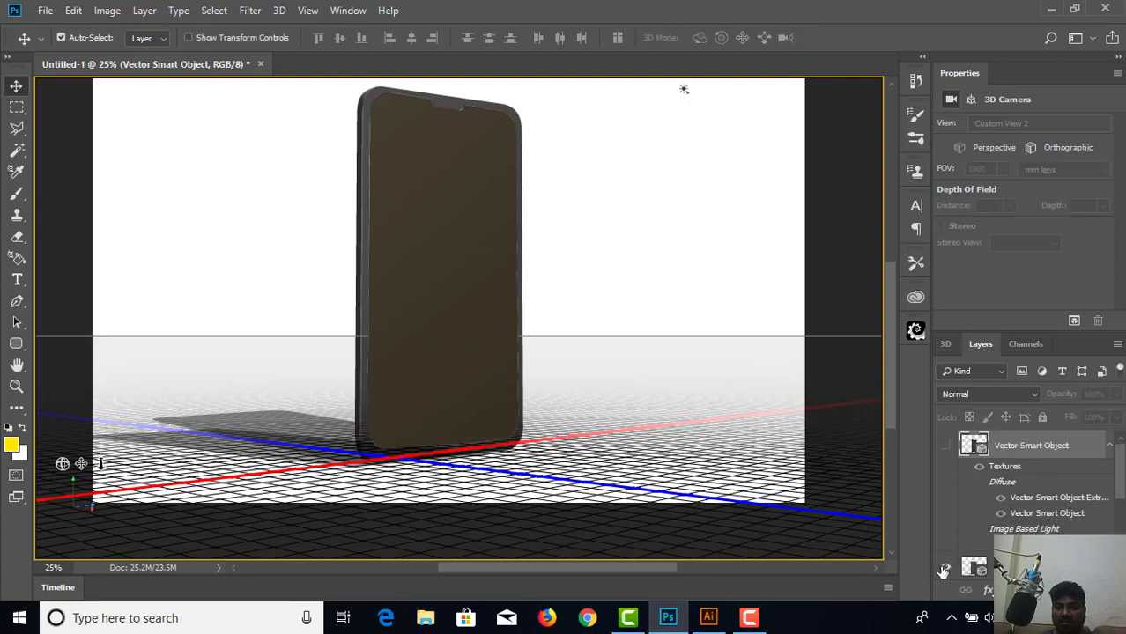
{"action": "left_click", "coordinate": [945, 567]}
{"action": "scroll", "coordinate": [979, 545], "scroll_direction": "down", "scroll_amount": 2}
{"action": "scroll", "coordinate": [1026, 502], "scroll_direction": "down", "scroll_amount": 2}
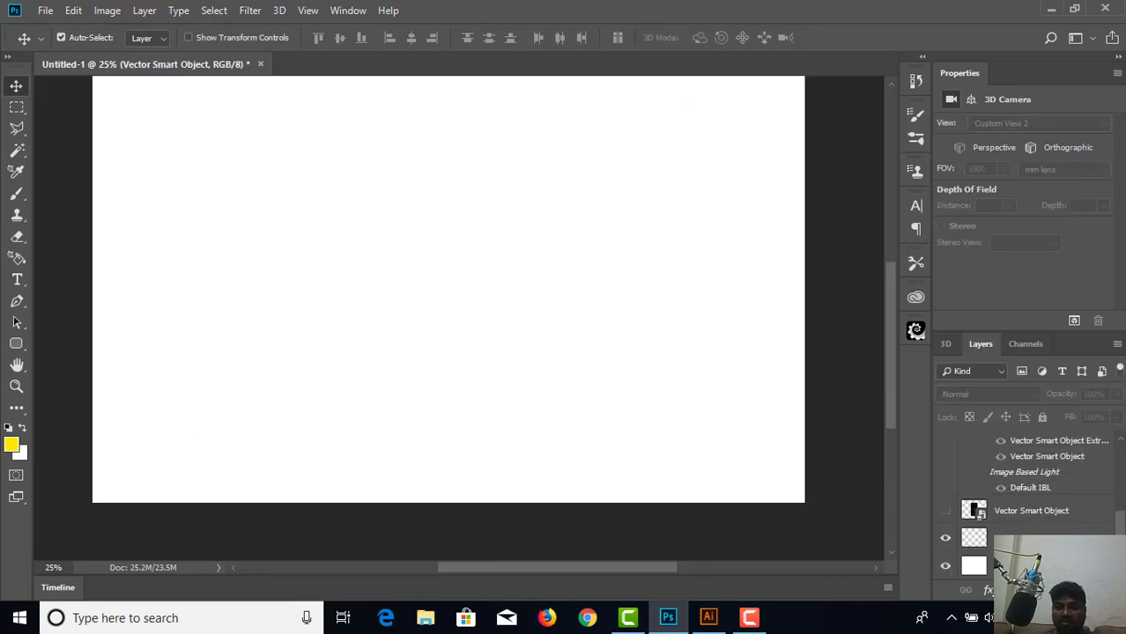
{"action": "left_click", "coordinate": [945, 511]}
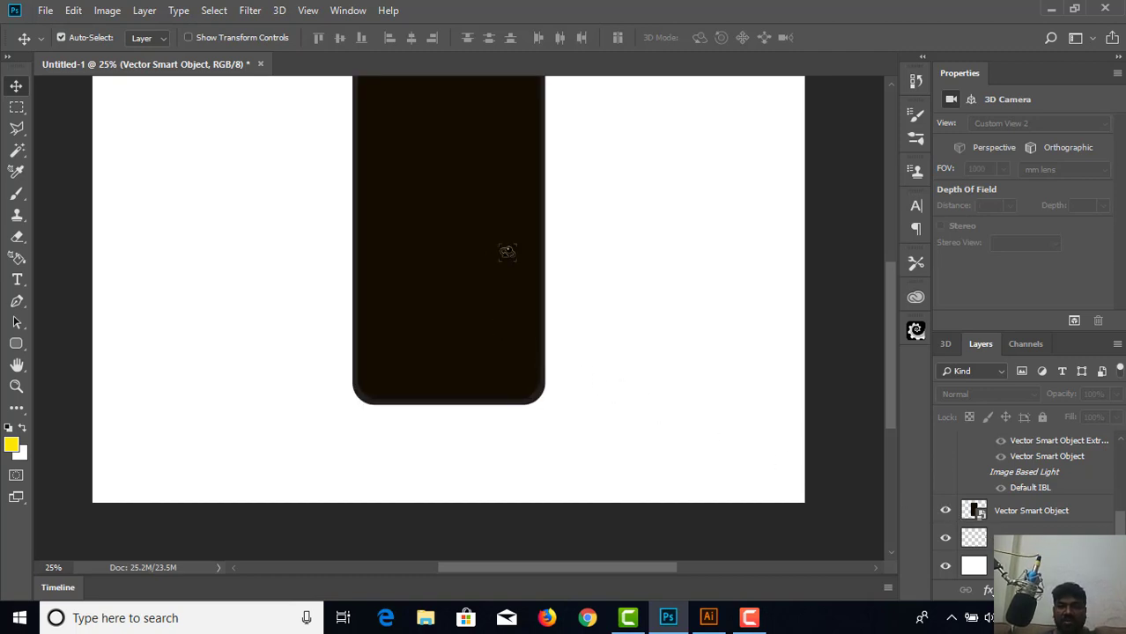
Hide the 3D body layer and the original flat phone layer, leaving only the white background showing.
{"action": "scroll", "coordinate": [516, 294], "scroll_direction": "up", "scroll_amount": 3}
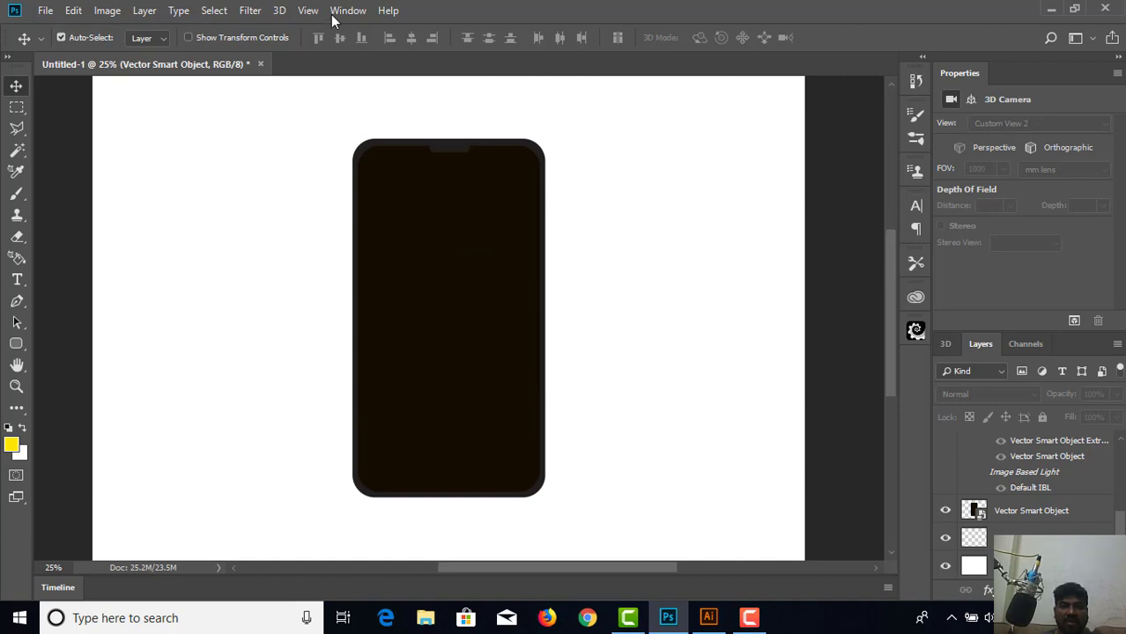
{"action": "left_click", "coordinate": [282, 16]}
{"action": "left_click", "coordinate": [774, 385]}
{"action": "left_click", "coordinate": [416, 299]}
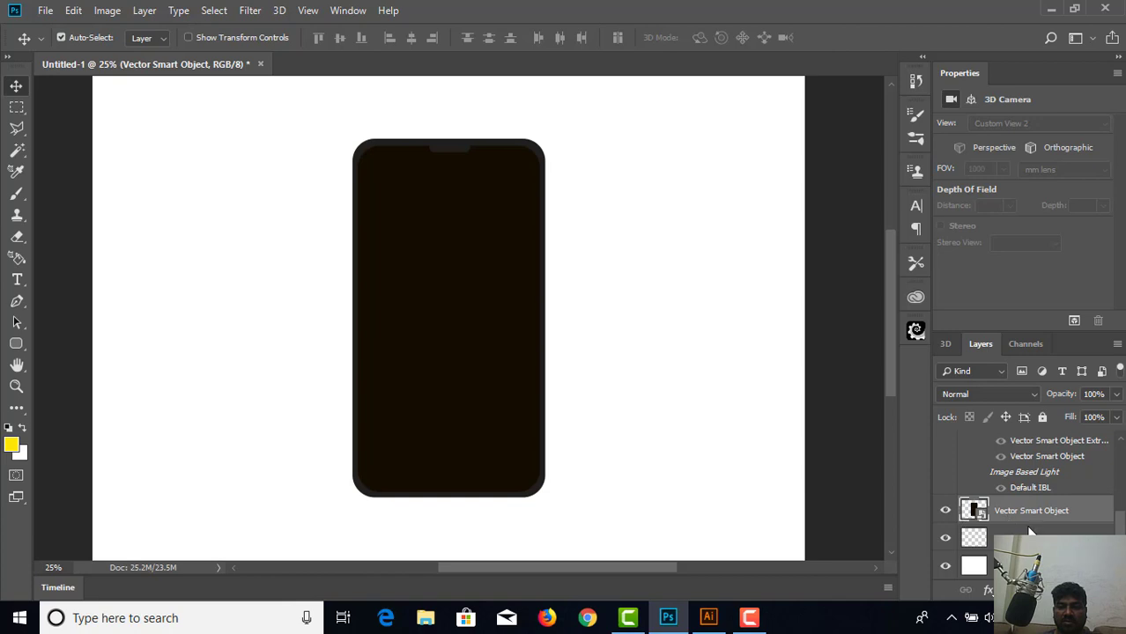
{"action": "left_click", "coordinate": [945, 514]}
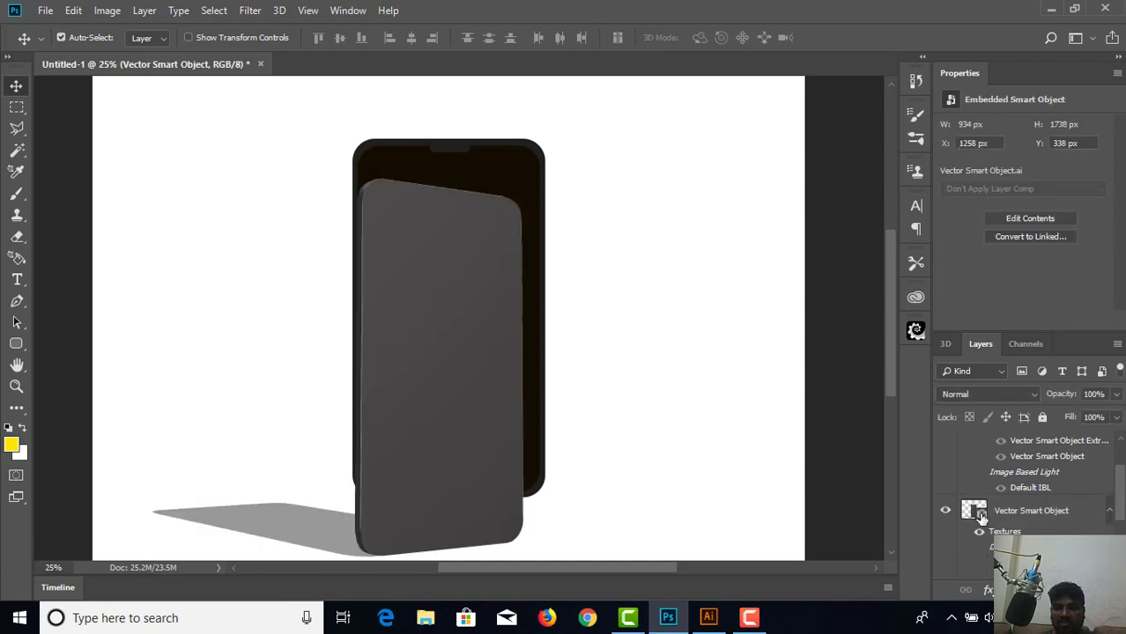
{"action": "scroll", "coordinate": [980, 524], "scroll_direction": "up", "scroll_amount": 2}
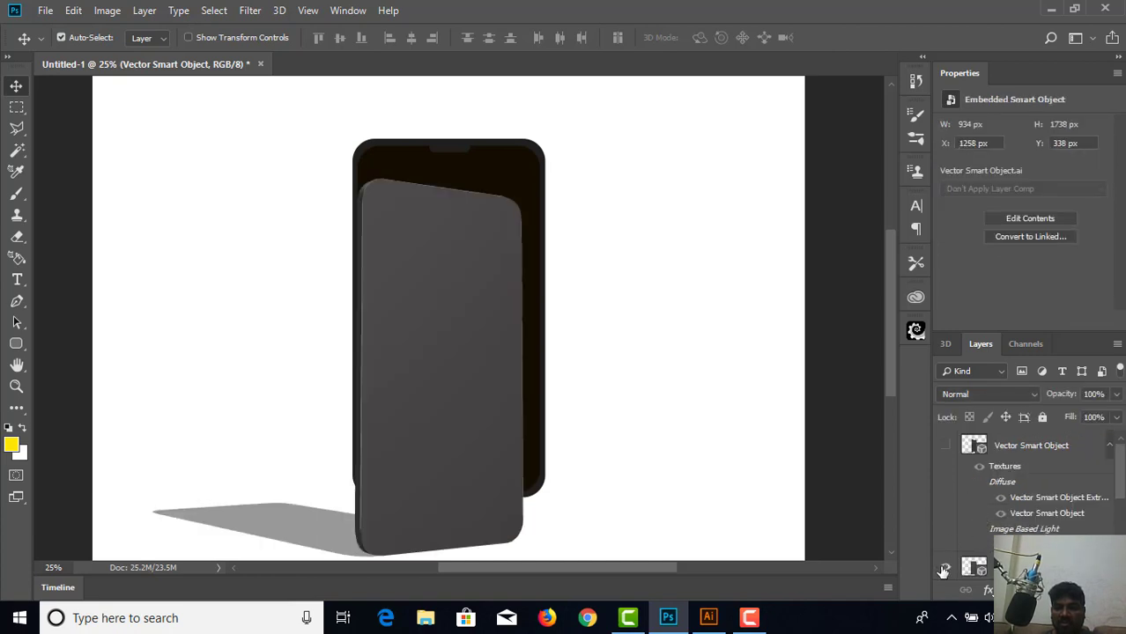
{"action": "left_click", "coordinate": [942, 566]}
{"action": "scroll", "coordinate": [1026, 502], "scroll_direction": "down", "scroll_amount": 2}
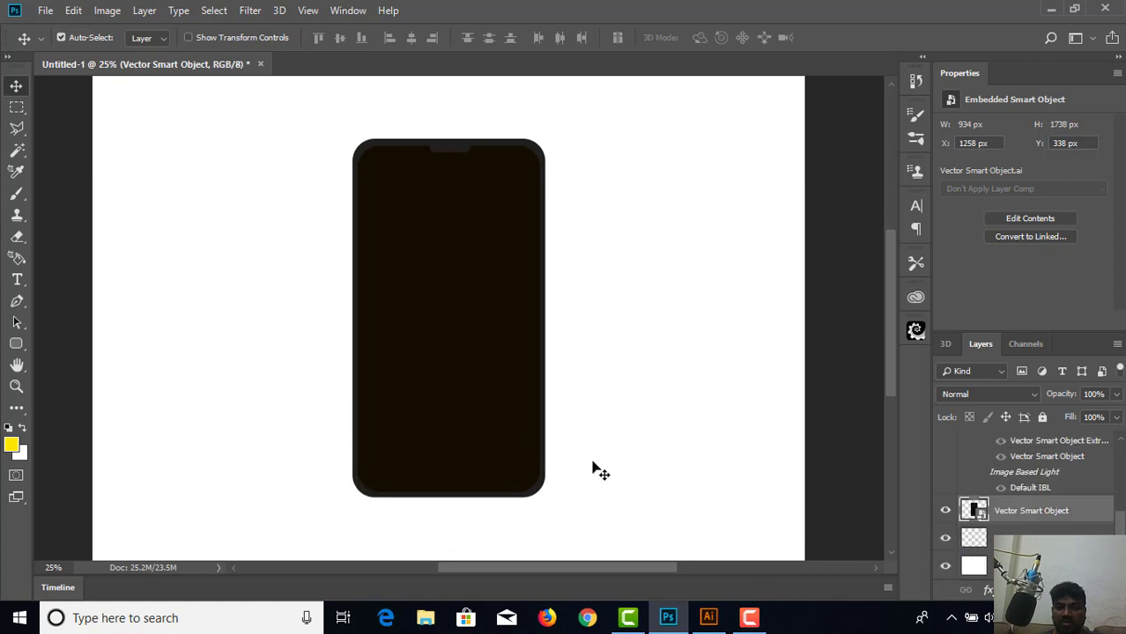
{"action": "left_click", "coordinate": [945, 511]}
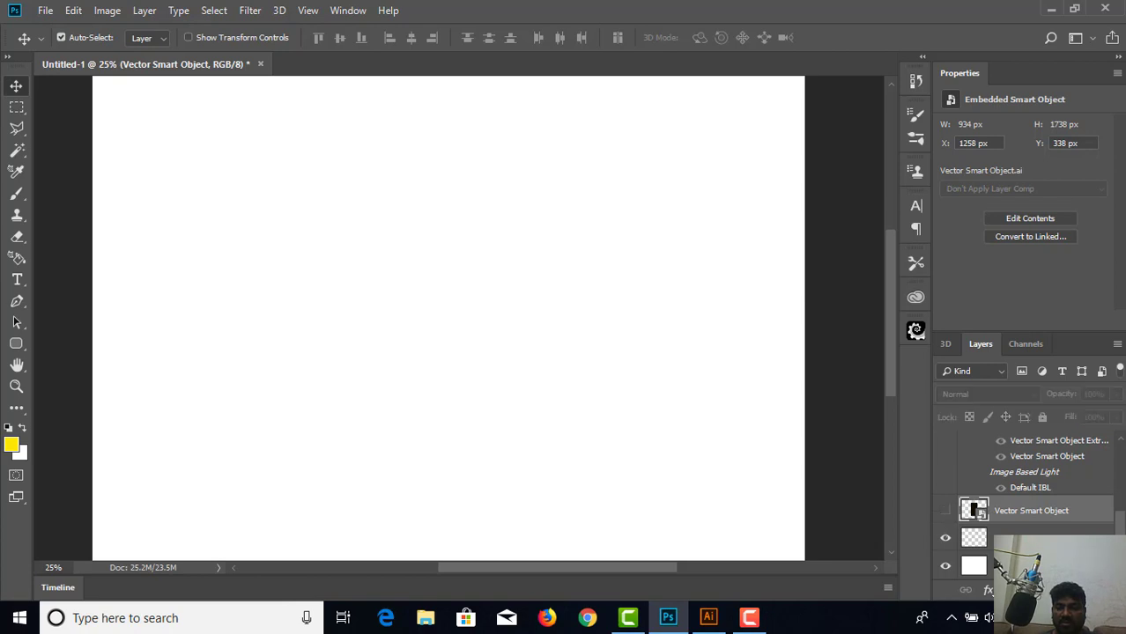
Switch to Illustrator, copy the complete phone artwork, and paste it into the Photoshop document as a smart object.
{"action": "left_click", "coordinate": [710, 618]}
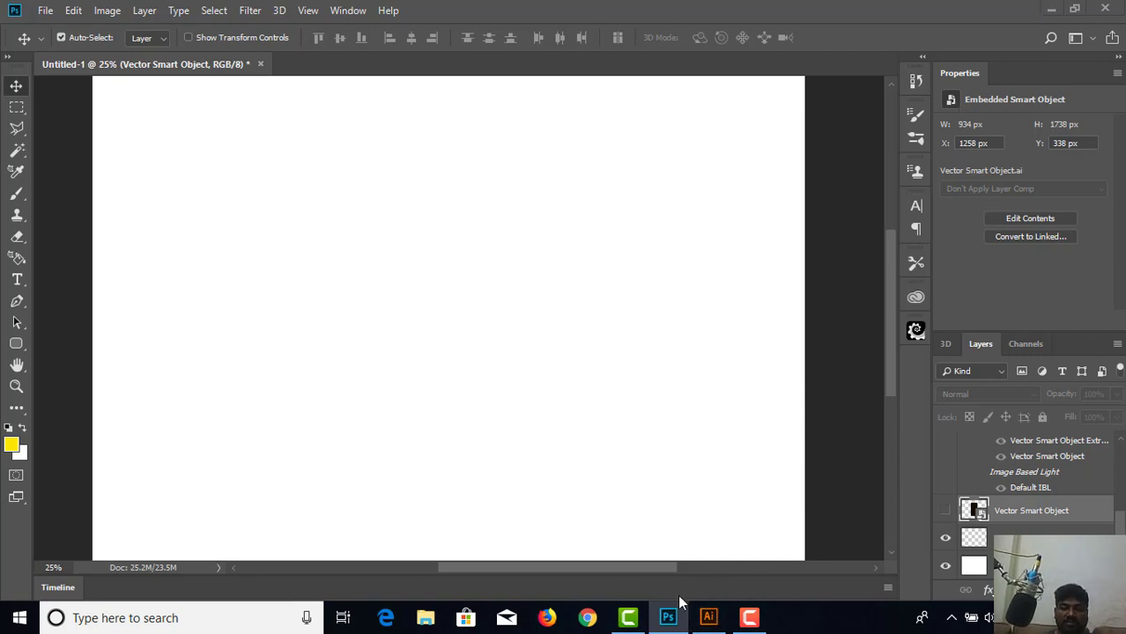
{"action": "left_click", "coordinate": [708, 618]}
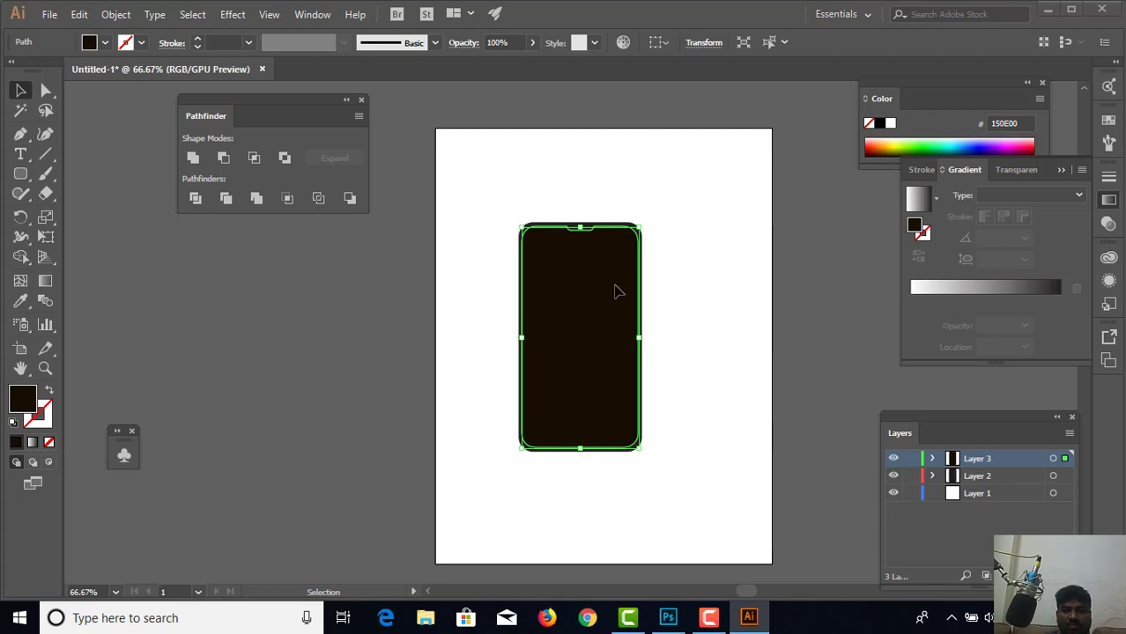
{"action": "left_click", "coordinate": [626, 229]}
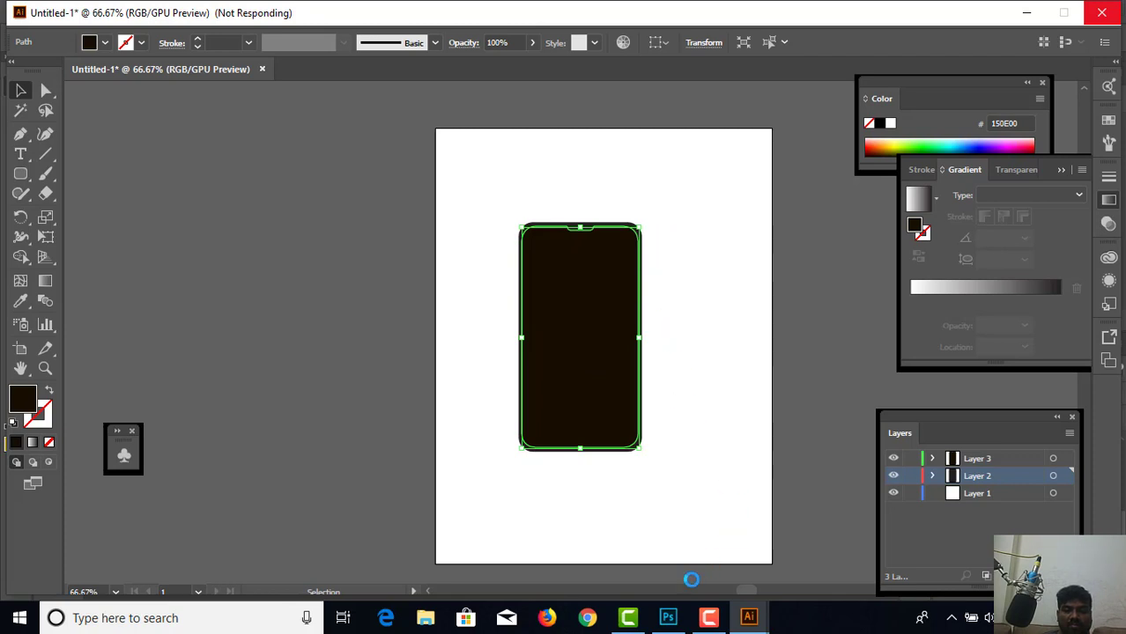
{"action": "left_click", "coordinate": [673, 625]}
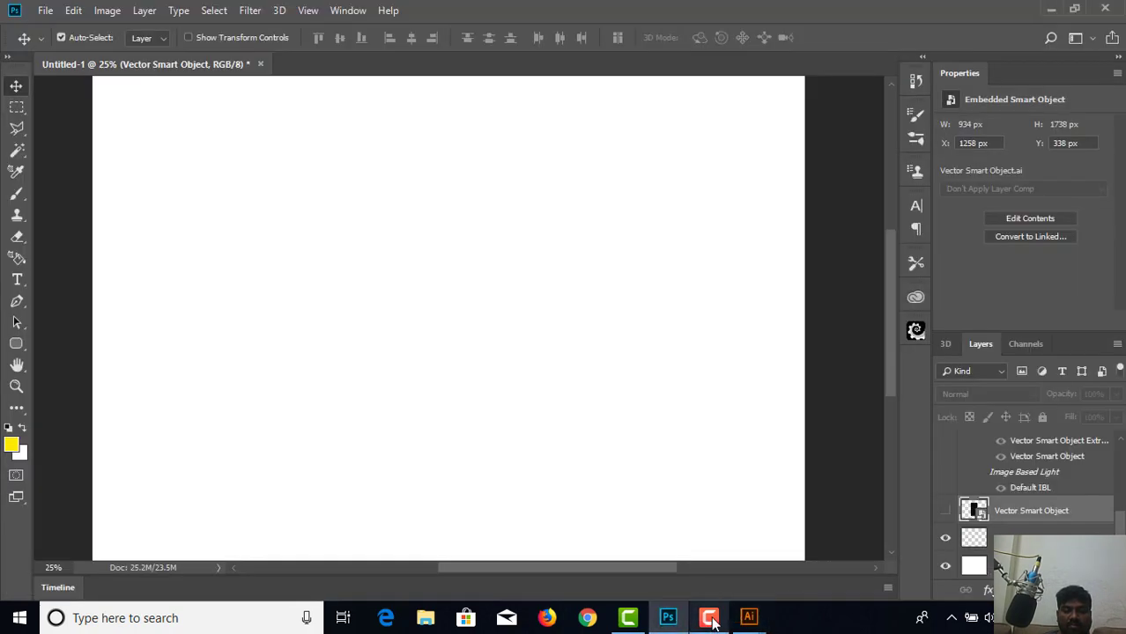
{"action": "left_click", "coordinate": [711, 620]}
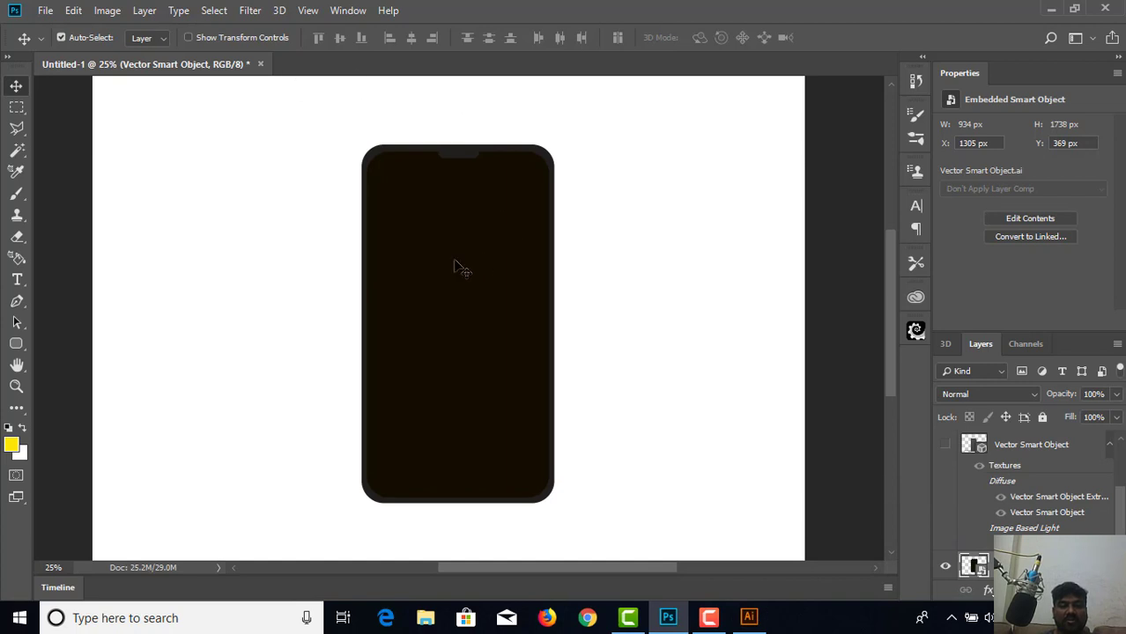
Extrude the pasted phone layer into 3D with a depth of 50 px and orbit the camera to an angled view.
{"action": "left_click", "coordinate": [280, 9]}
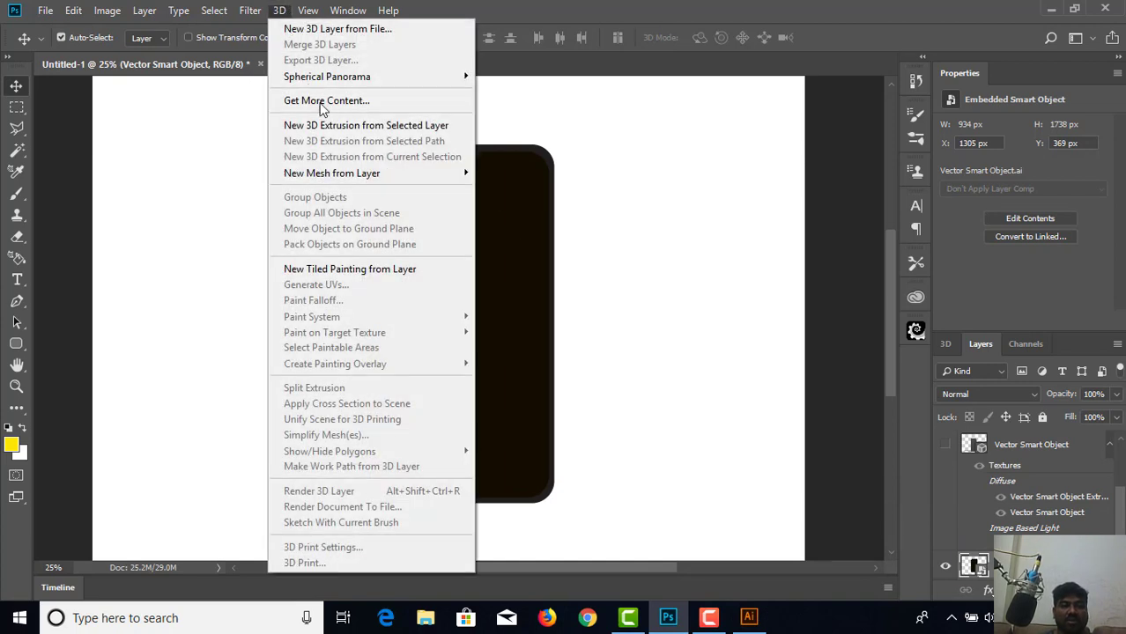
{"action": "left_click", "coordinate": [304, 122]}
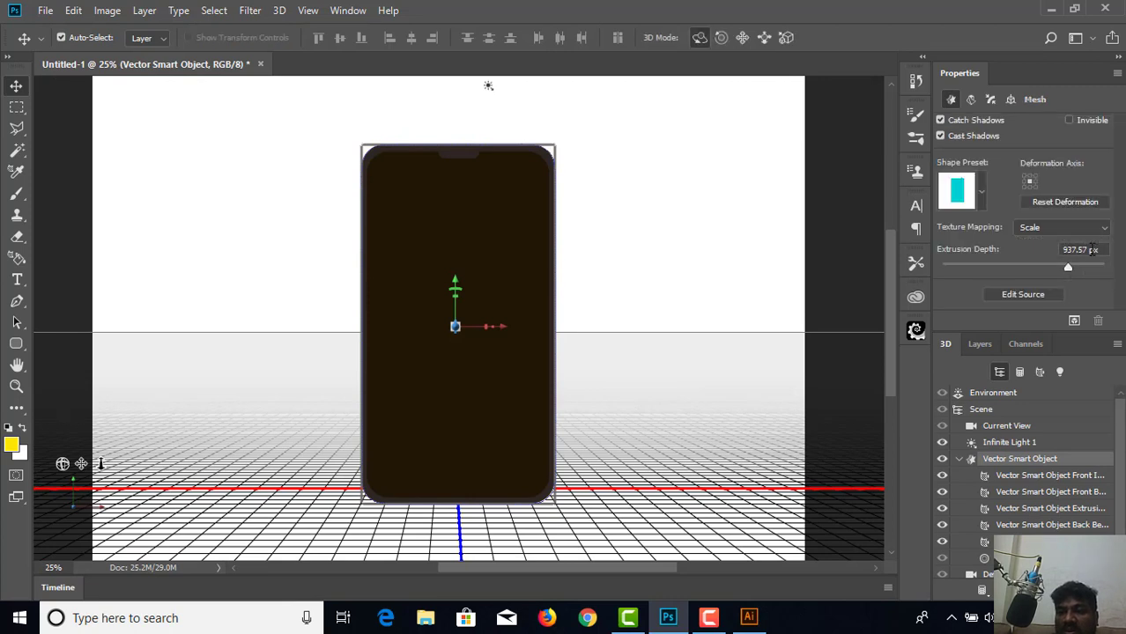
{"action": "left_click_drag", "start_coordinate": [1089, 250], "coordinate": [1046, 249]}
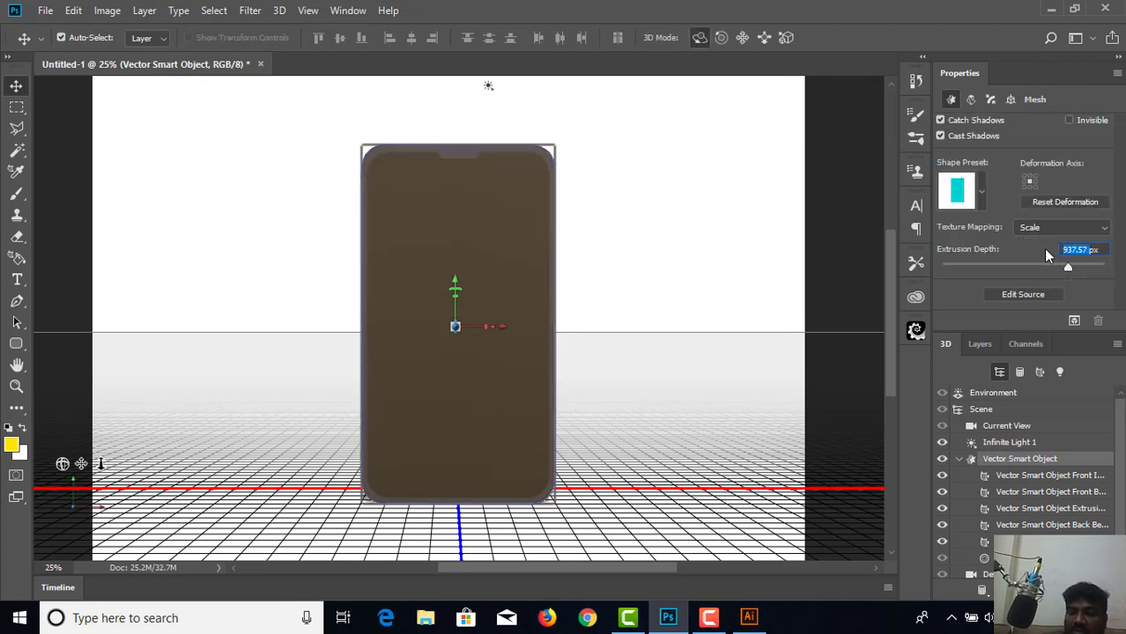
{"action": "type", "text": "50"}
{"action": "key", "text": "Return"}
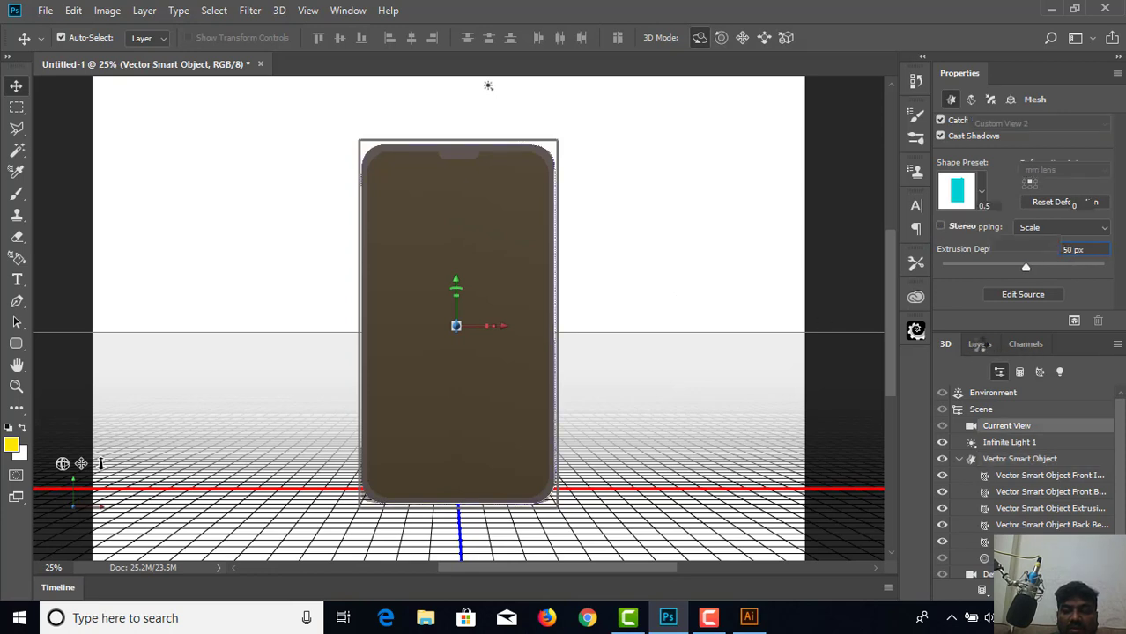
{"action": "left_click", "coordinate": [977, 343]}
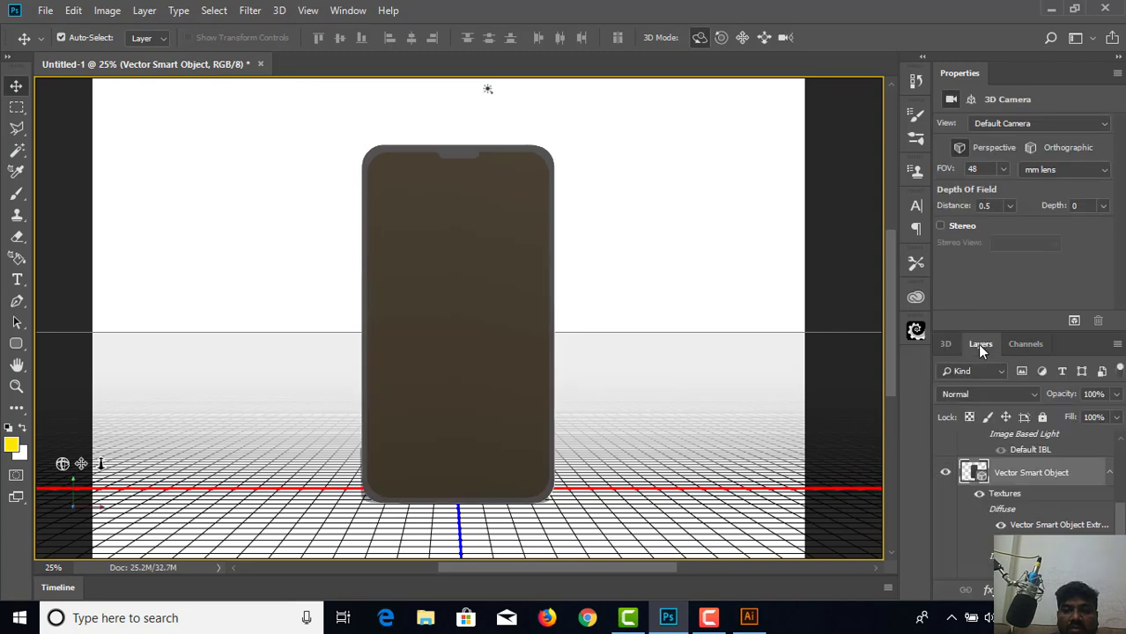
{"action": "left_click_drag", "start_coordinate": [353, 365], "coordinate": [405, 366]}
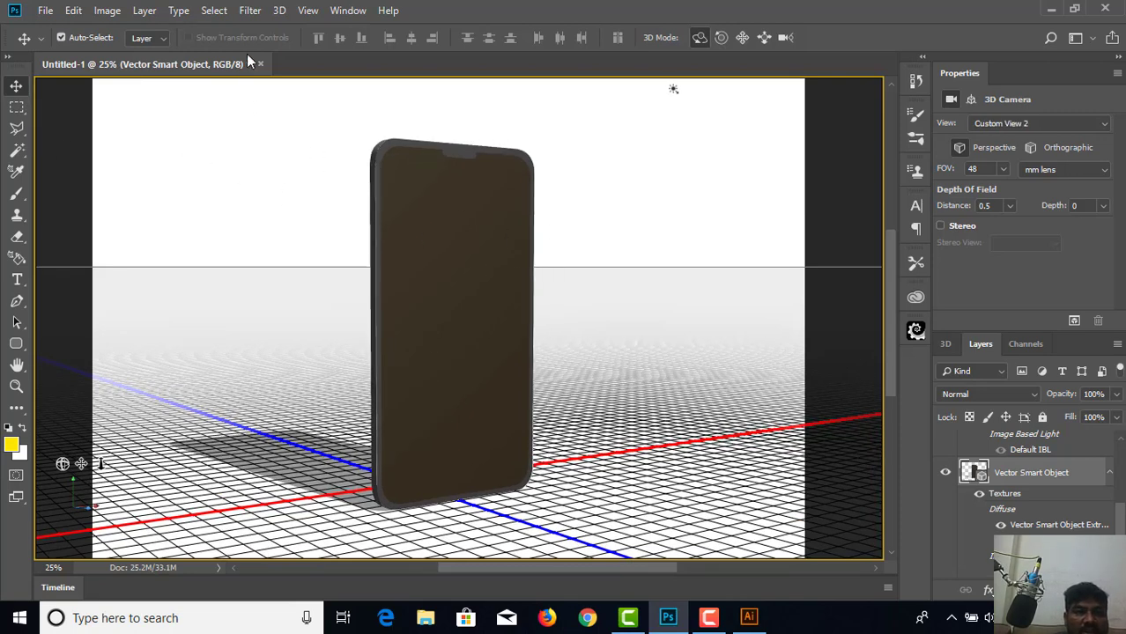
Export the 3D phone layer in Wavefront|OBJ format with original texture formats, saving it as mobile in the illustrator class 32 folder.
{"action": "left_click", "coordinate": [279, 11]}
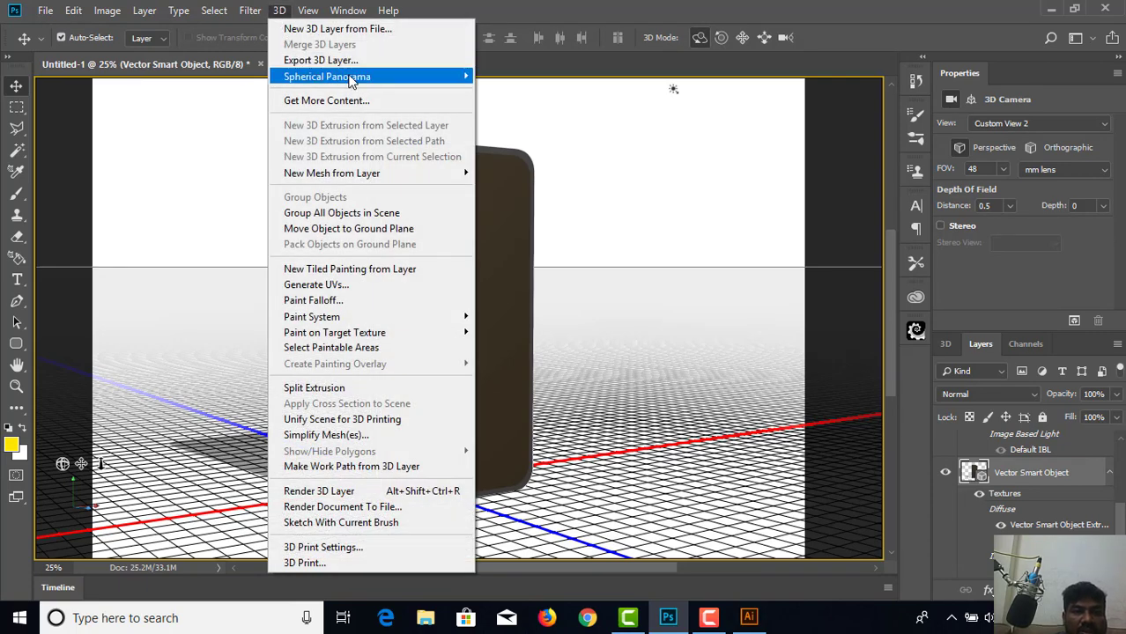
{"action": "left_click", "coordinate": [357, 62]}
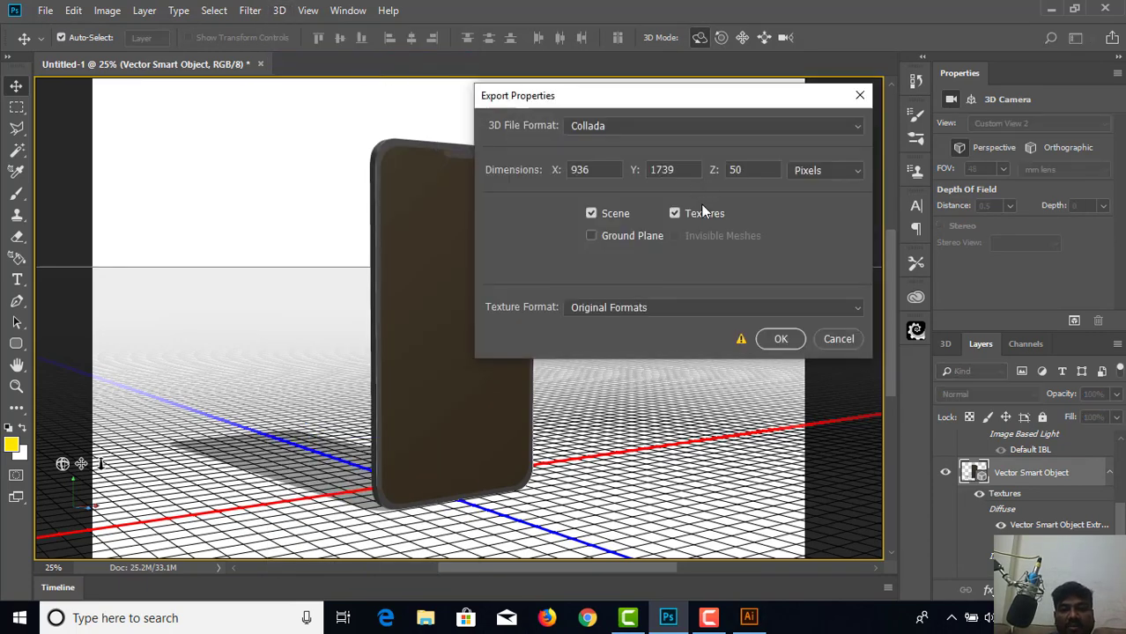
{"action": "left_click", "coordinate": [653, 132]}
{"action": "left_click", "coordinate": [624, 243]}
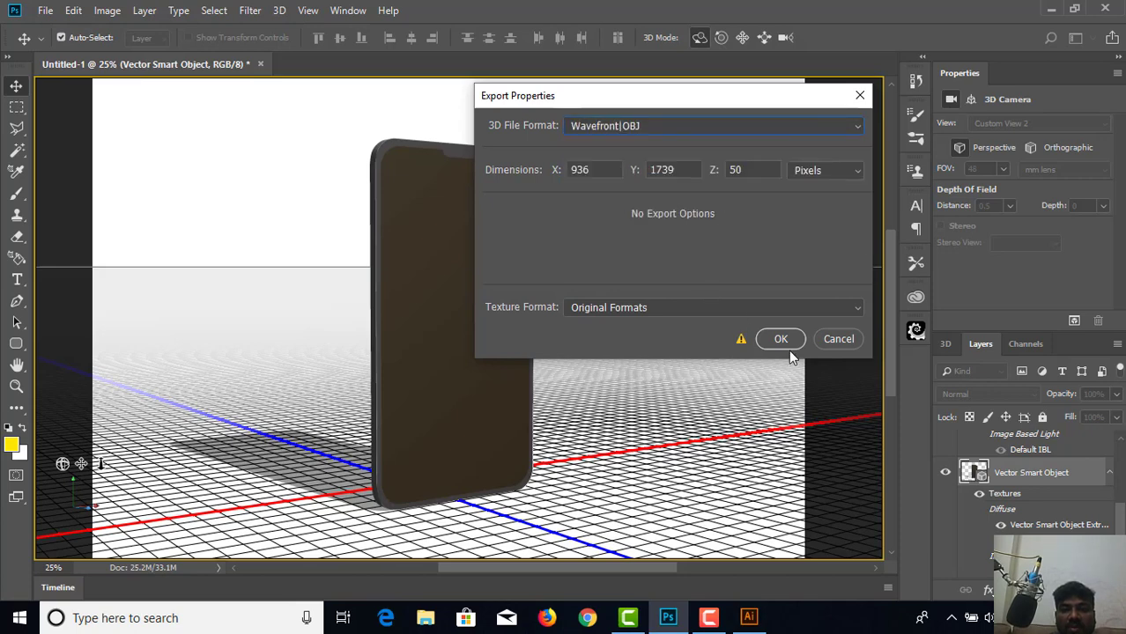
{"action": "left_click", "coordinate": [781, 339]}
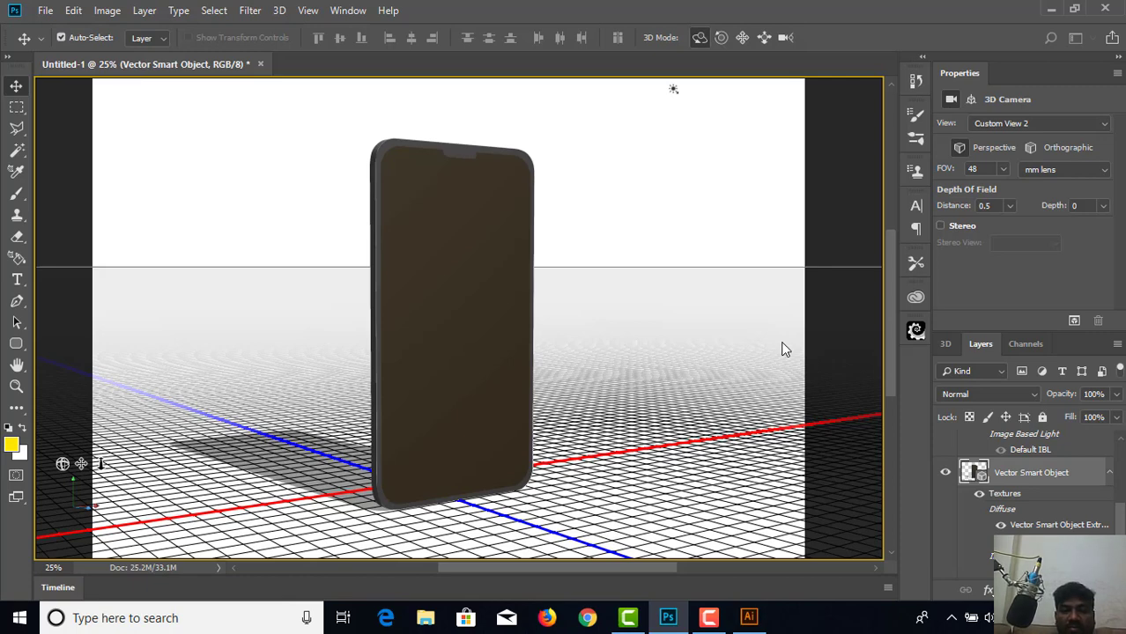
{"action": "key", "text": "ctrl+s"}
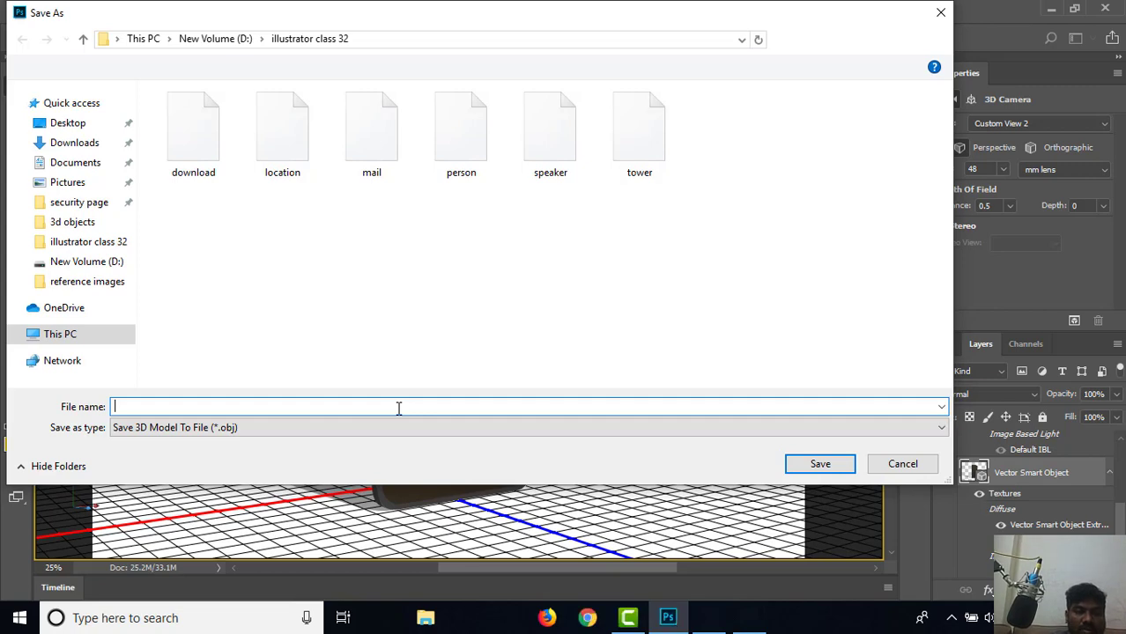
{"action": "type", "text": "mobile"}
{"action": "left_click", "coordinate": [819, 464]}
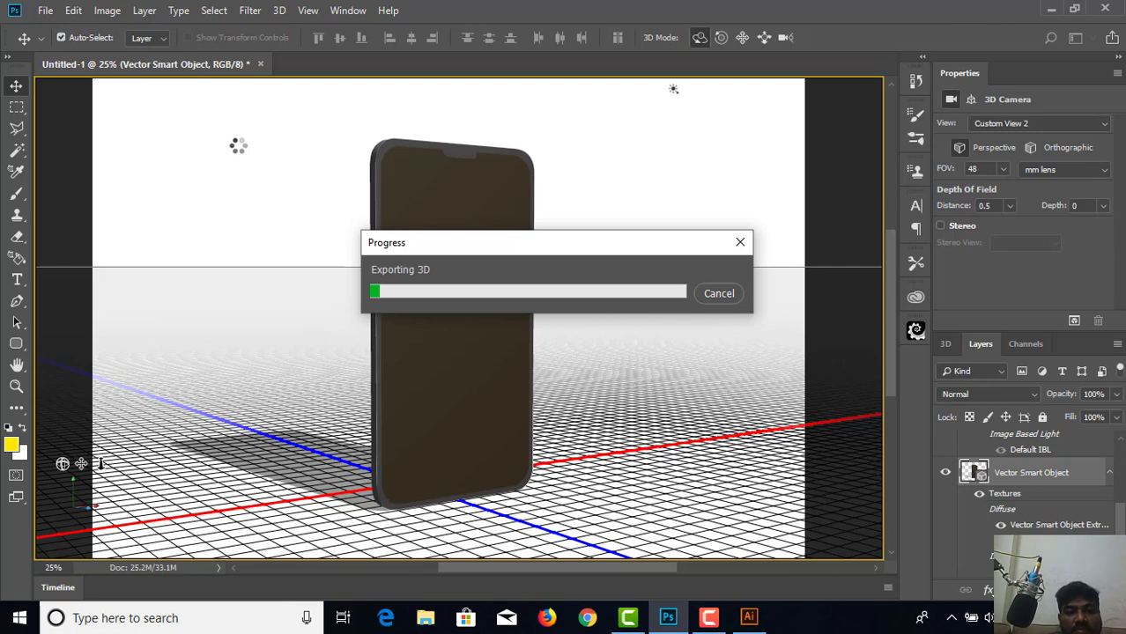
Save the document as a Photoshop file named mobile phone in the illustrator class 32 folder, with Maximize Compatibility on.
{"action": "left_click", "coordinate": [45, 12]}
{"action": "left_click", "coordinate": [87, 194]}
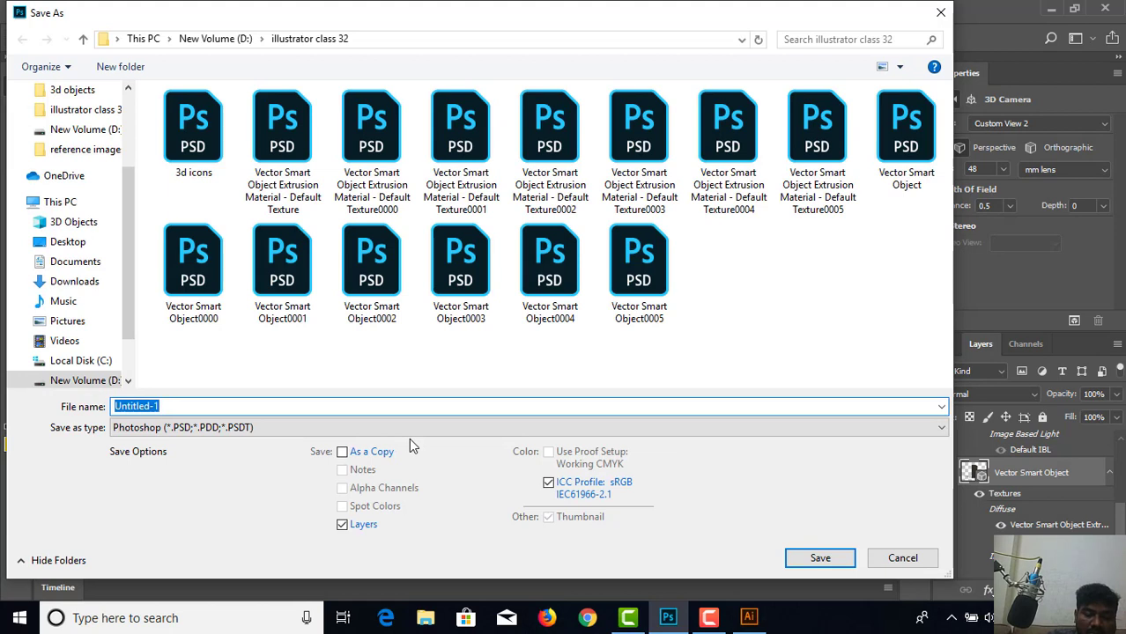
{"action": "type", "text": "mobi"}
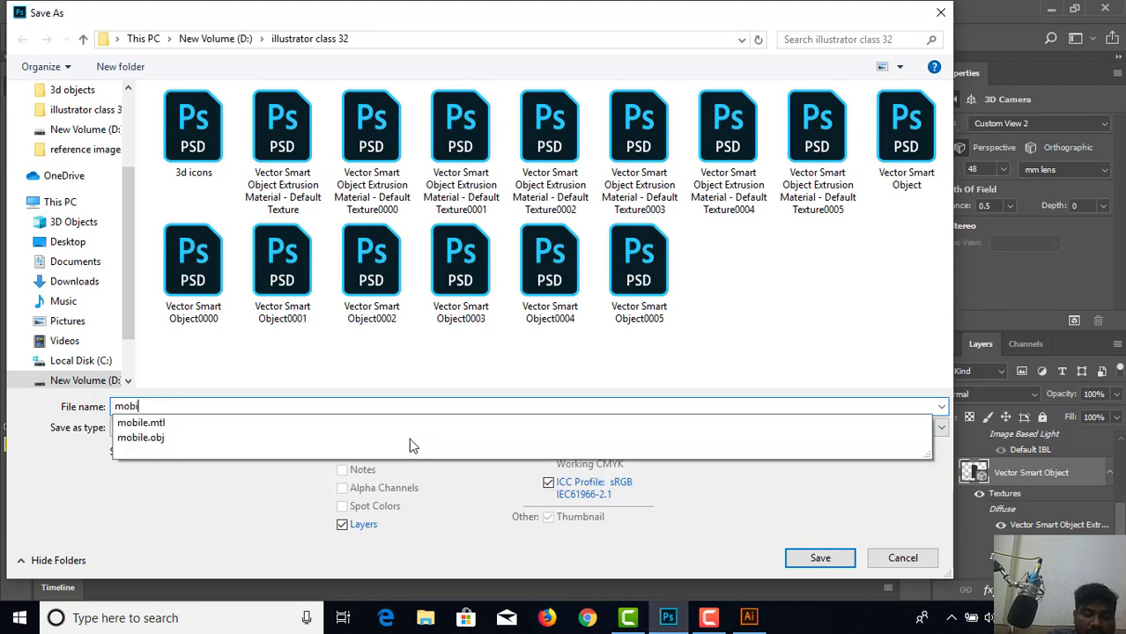
{"action": "type", "text": "le"}
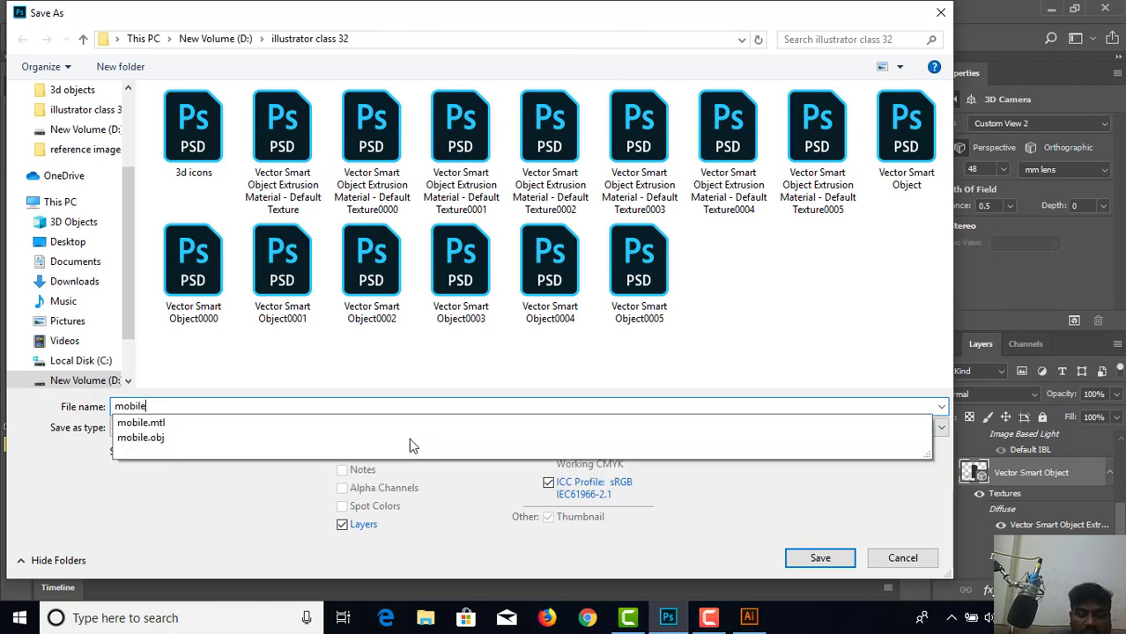
{"action": "type", "text": " phon"}
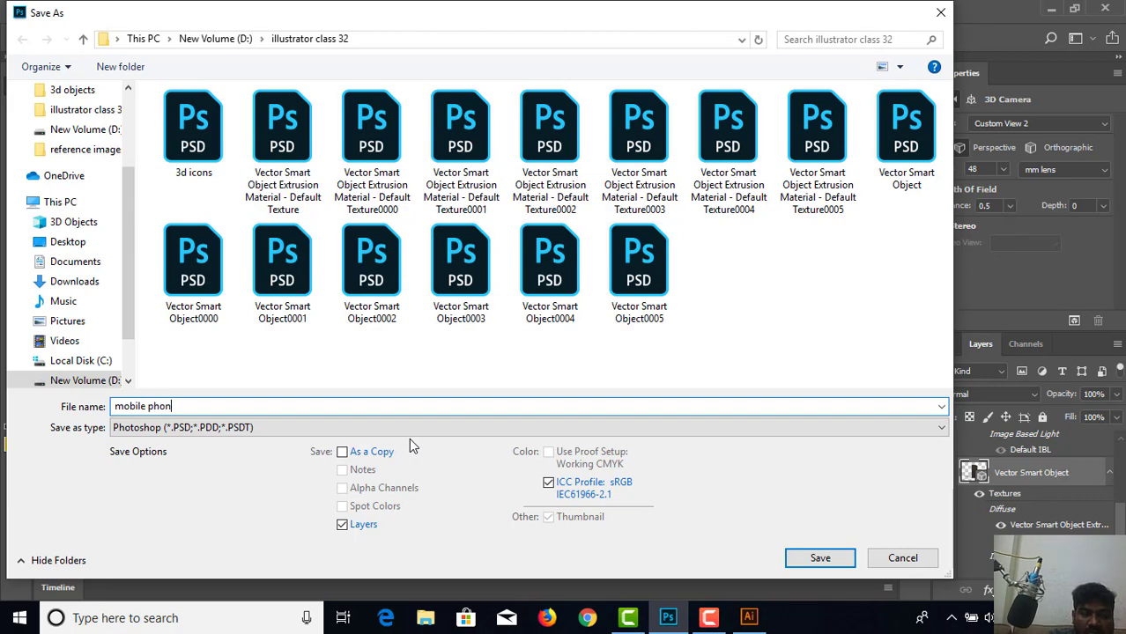
{"action": "type", "text": "e"}
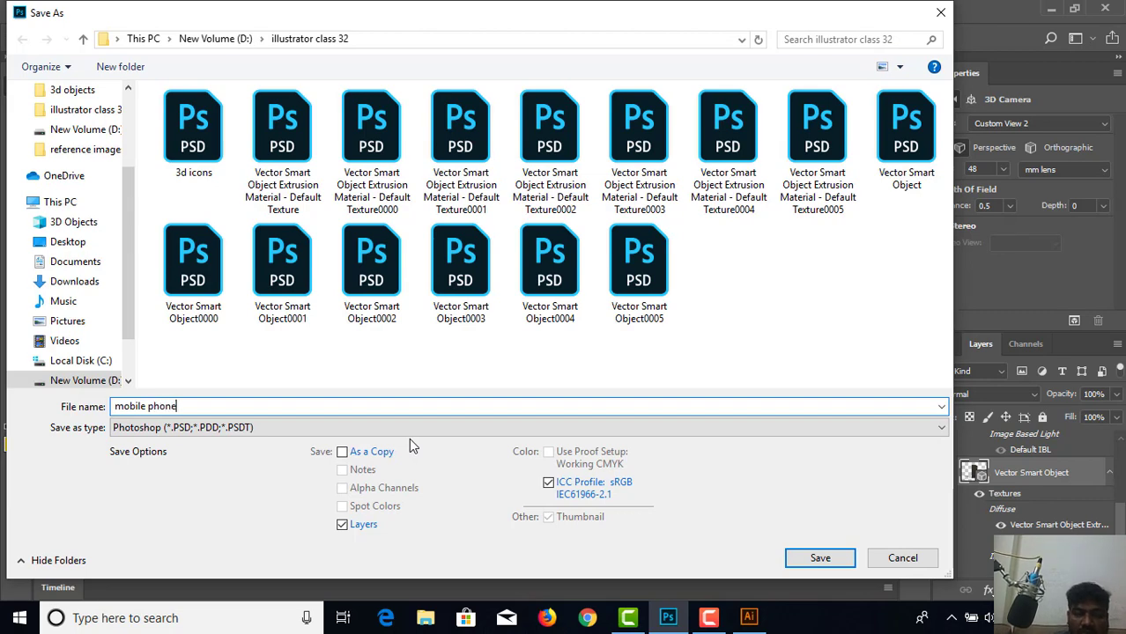
{"action": "left_click", "coordinate": [819, 559]}
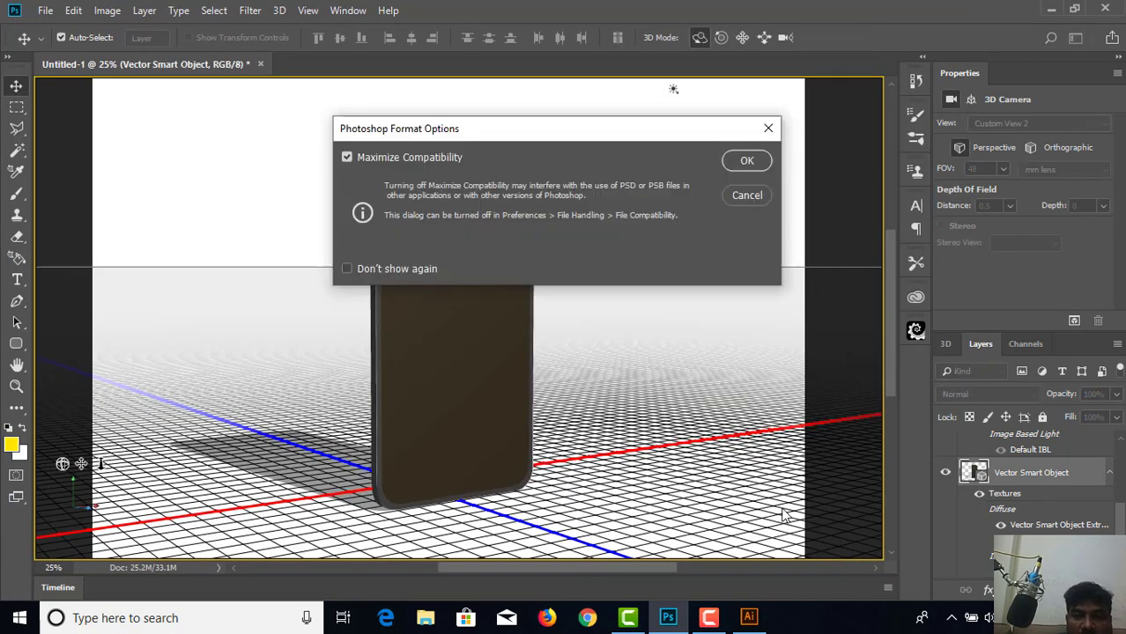
{"action": "left_click", "coordinate": [747, 161]}
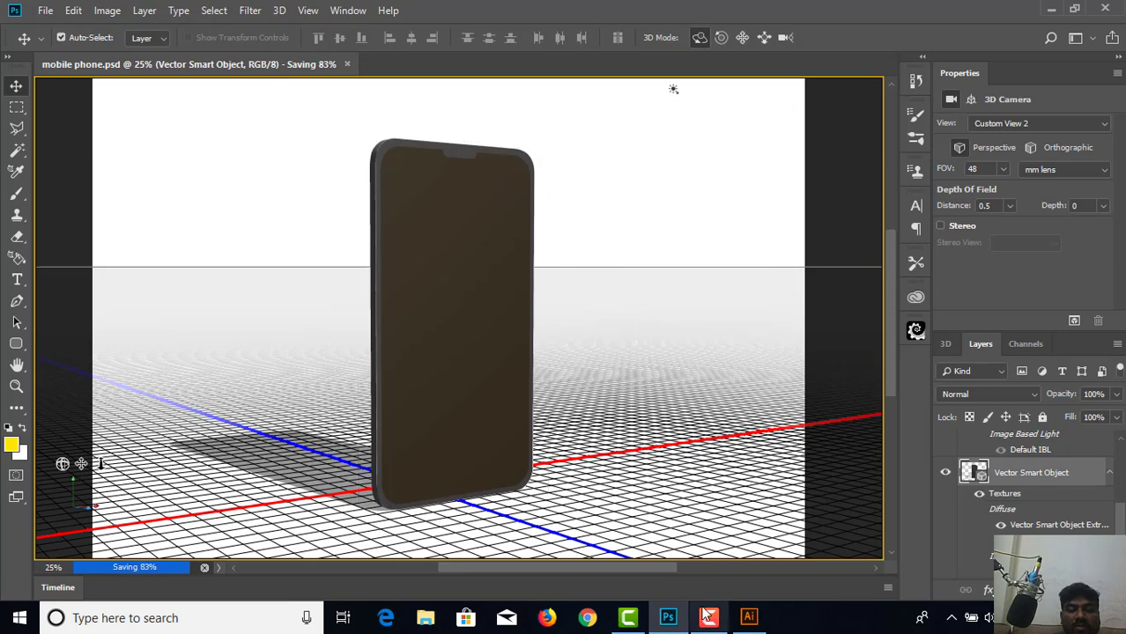
{"action": "mouse_move", "coordinate": [710, 622]}
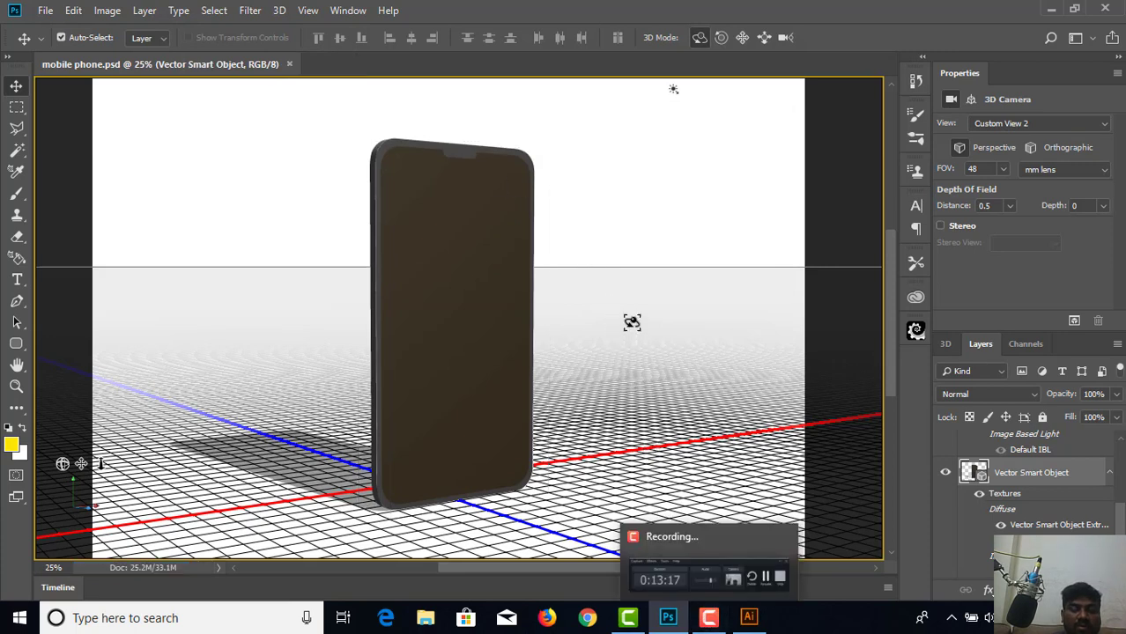